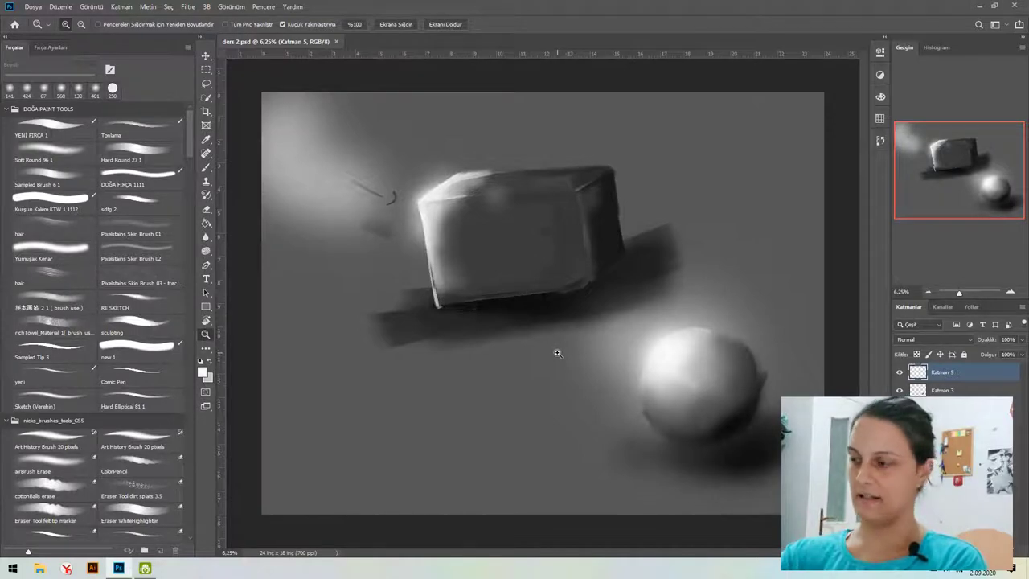
Switch to full-screen mode and dock the Layers panel as a collapsed icon in the strip beside the canvas, below the Color panel's icon.
key(f)
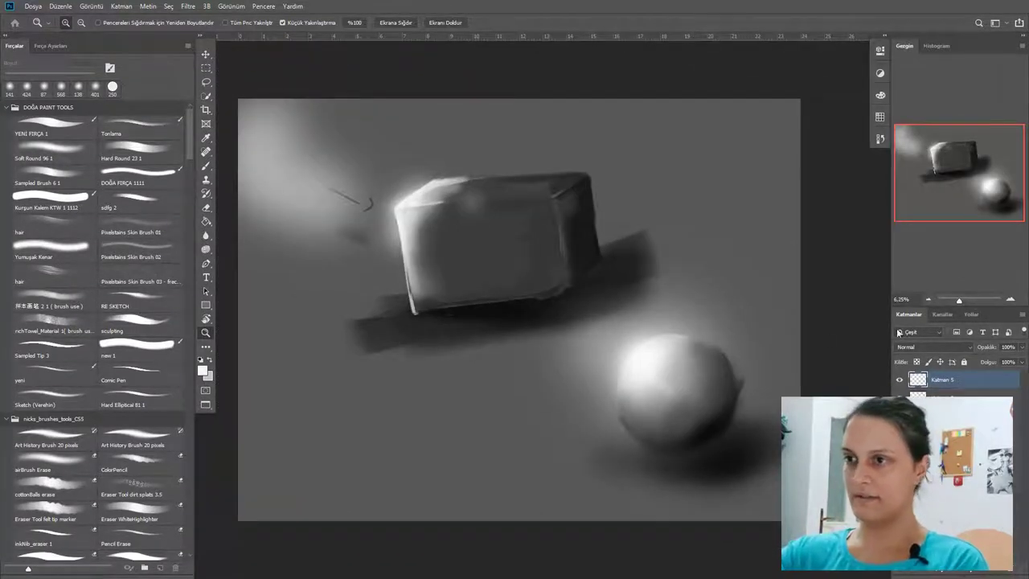
drag(907, 315, 713, 41)
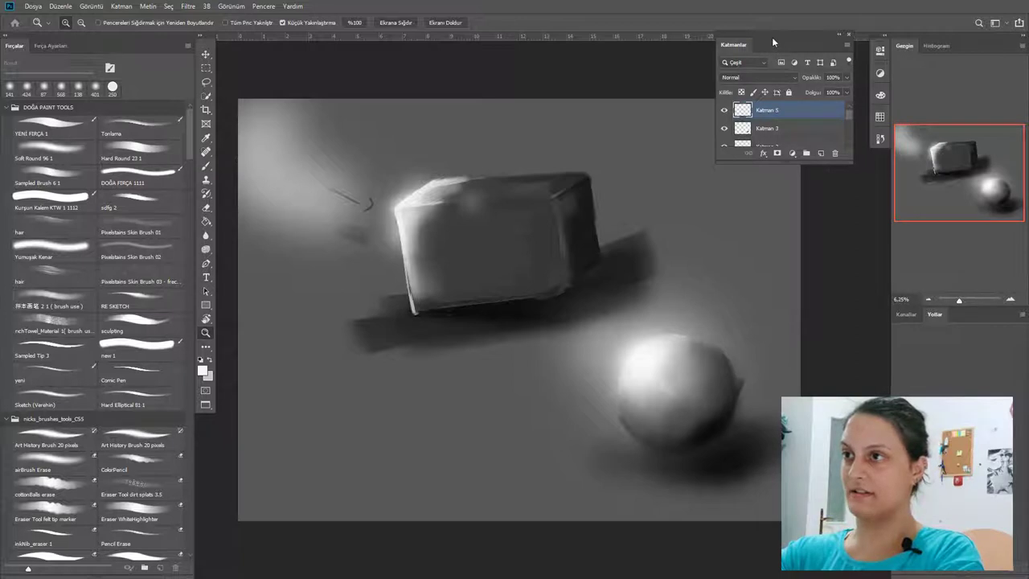
drag(772, 37, 937, 259)
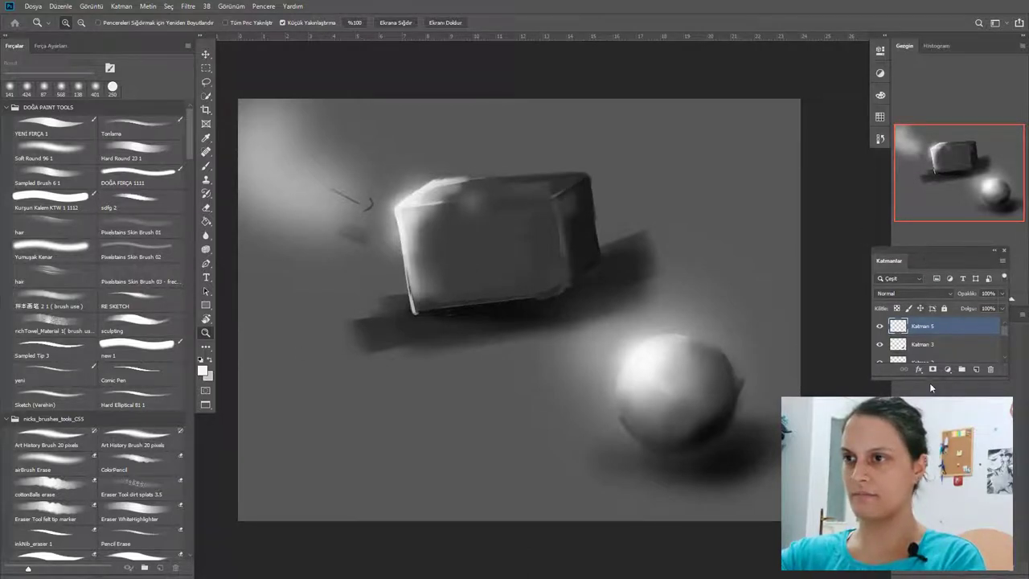
drag(934, 378, 934, 400)
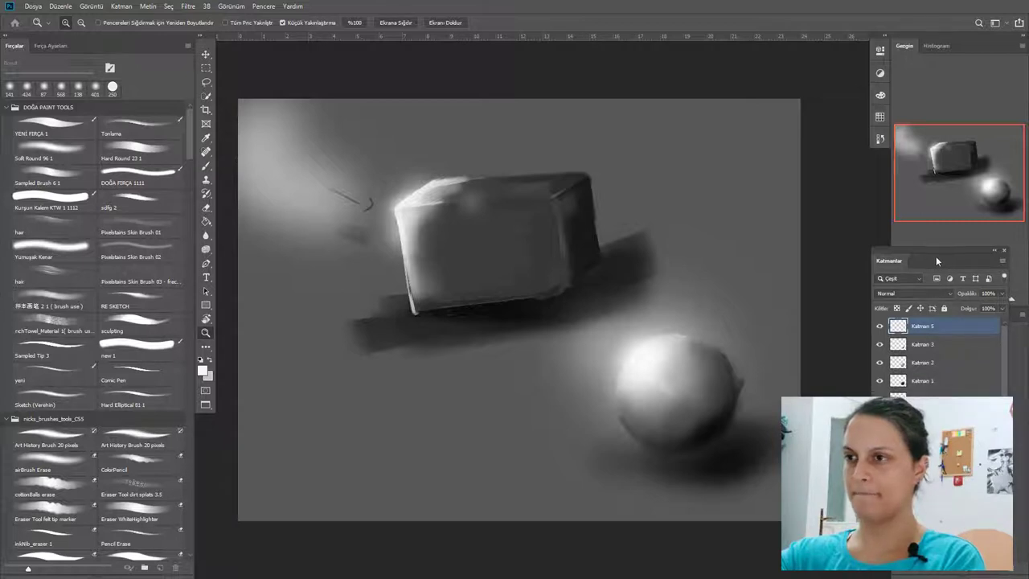
drag(935, 256, 880, 165)
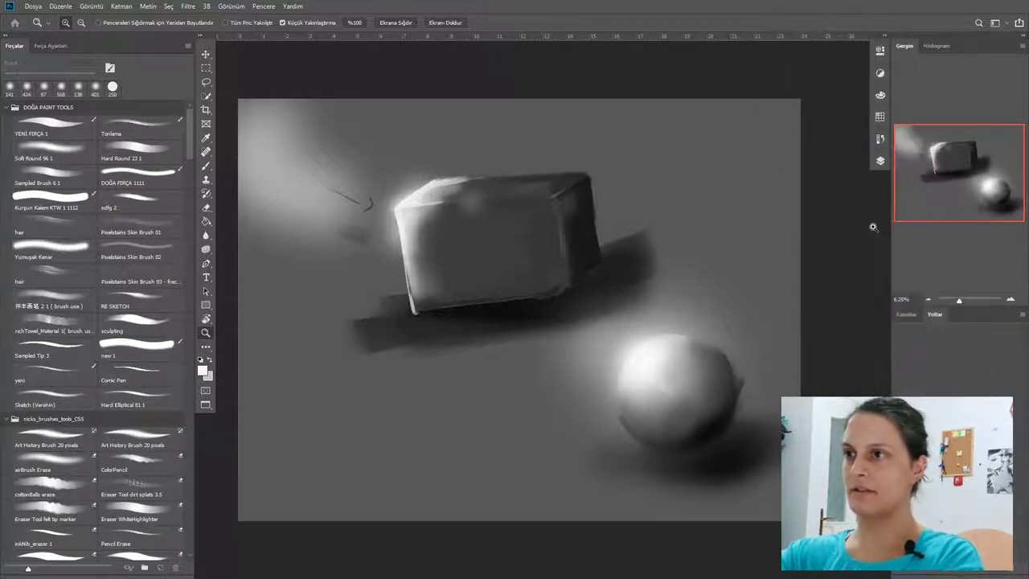
click(880, 161)
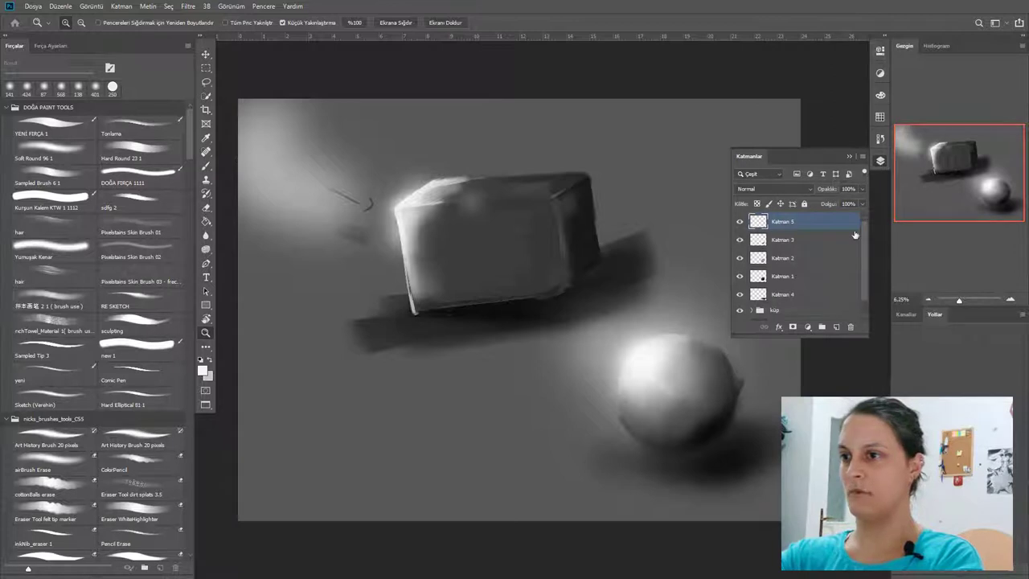
click(880, 95)
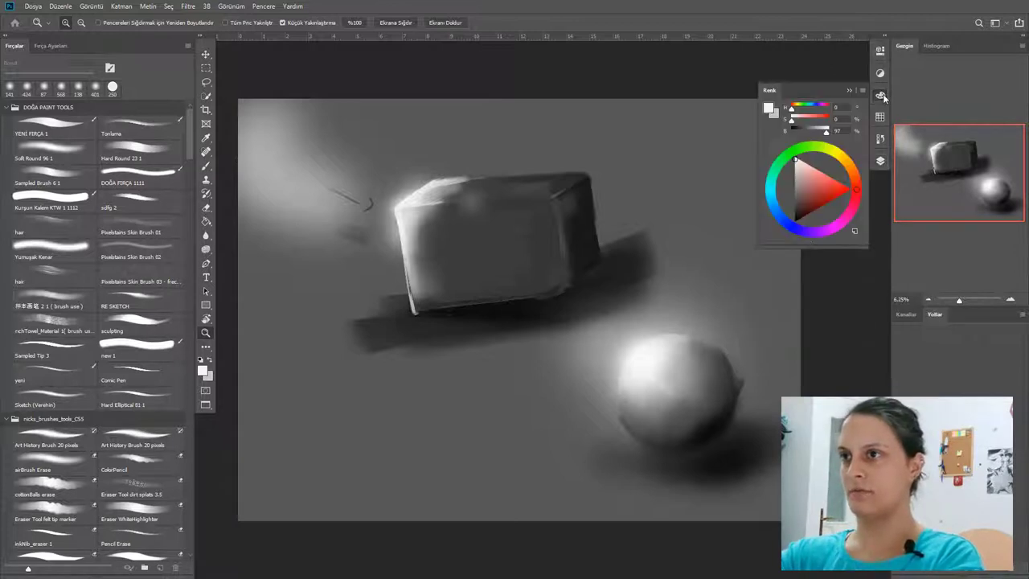
click(880, 94)
Preview layer blend modes such as Ekran and Renk on Katman 5 without changing its Normal mode.
mouse_move(487, 246)
mouse_down()
mouse_move(517, 246)
mouse_move(500, 256)
mouse_up()
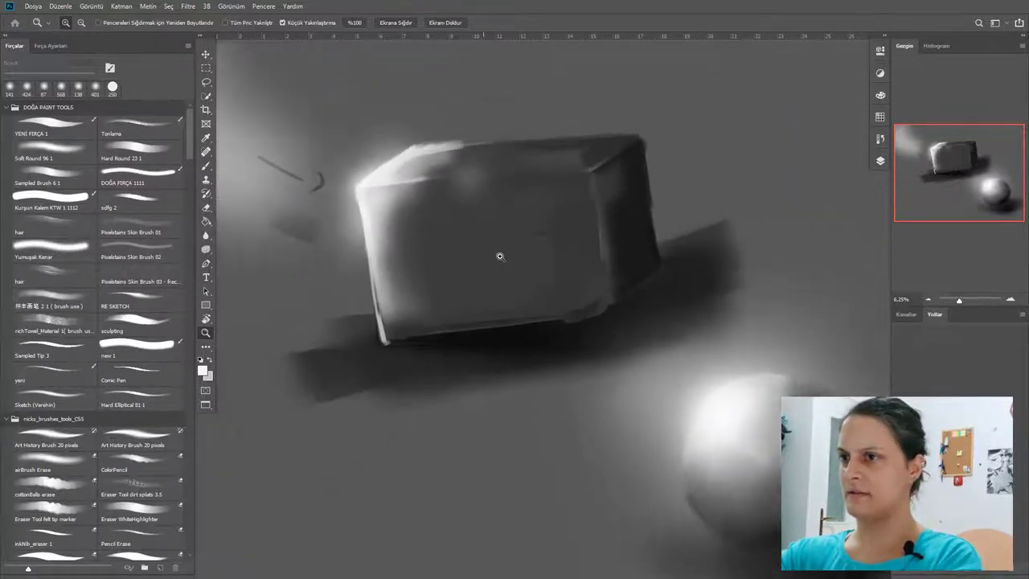
click(880, 160)
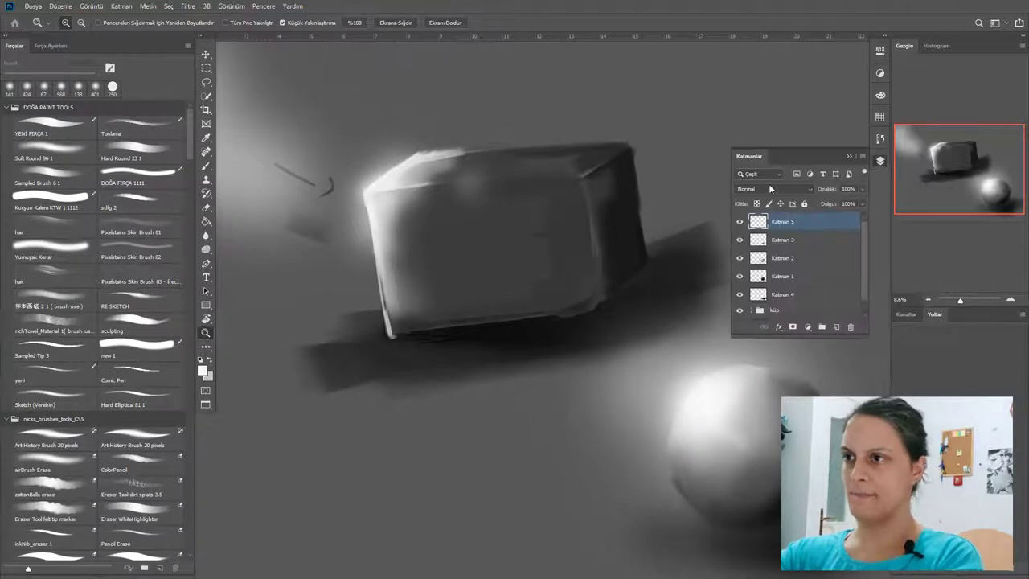
click(810, 189)
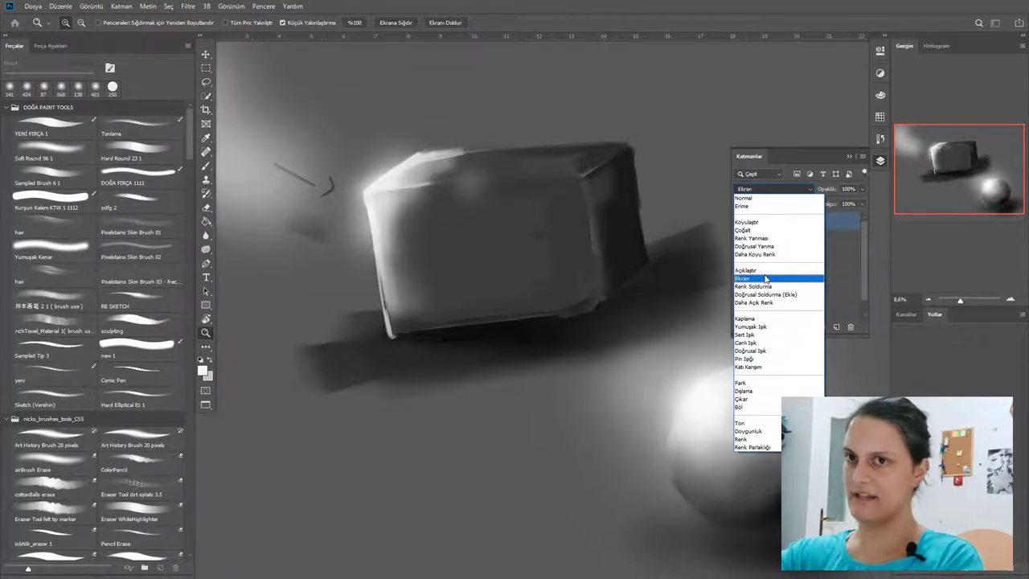
key(Up)
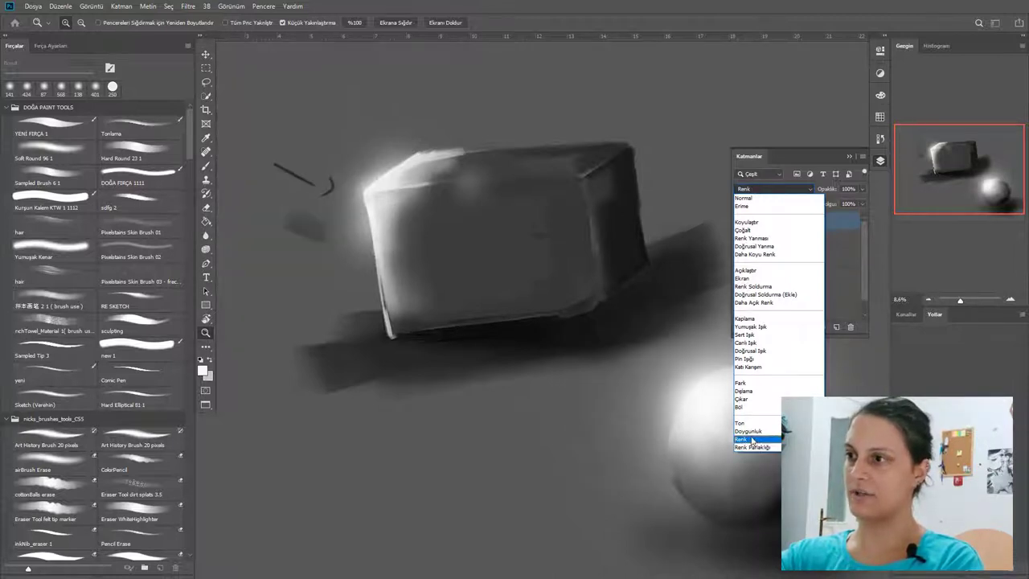
click(808, 188)
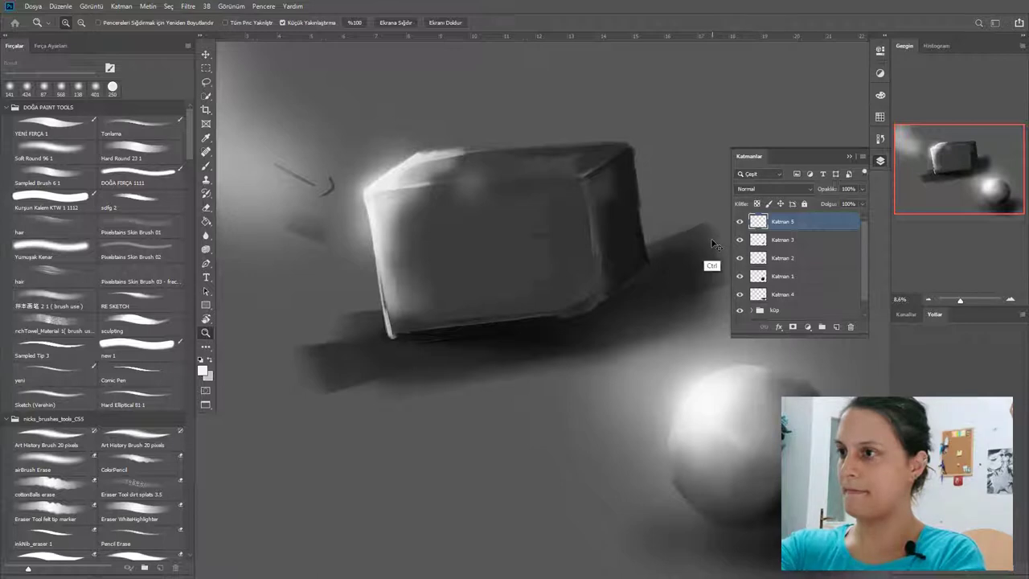
Create a new document from the default Photoshop size photo preset, 7 x 5 inches at 300 ppi.
key(ctrl+n)
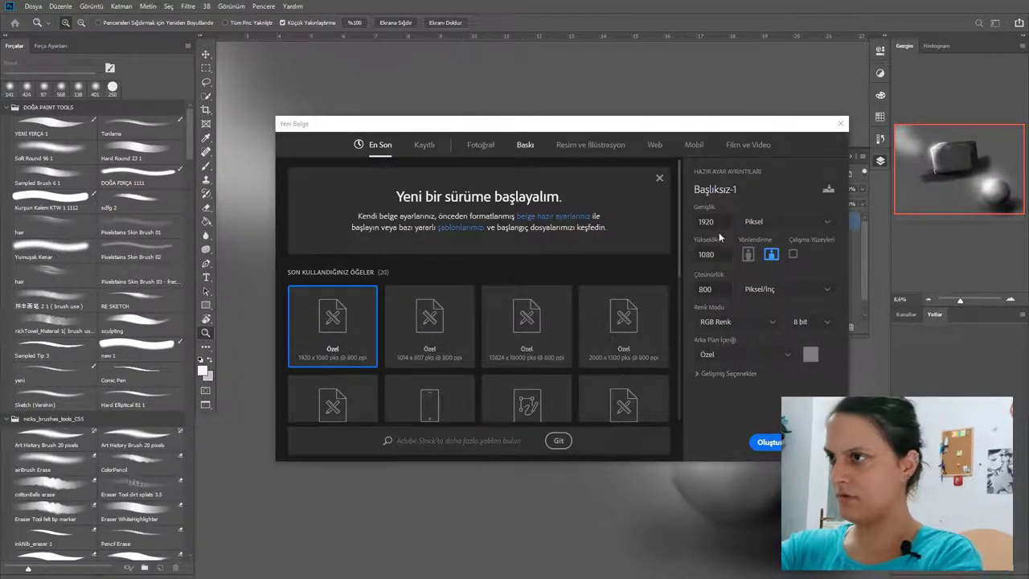
click(480, 145)
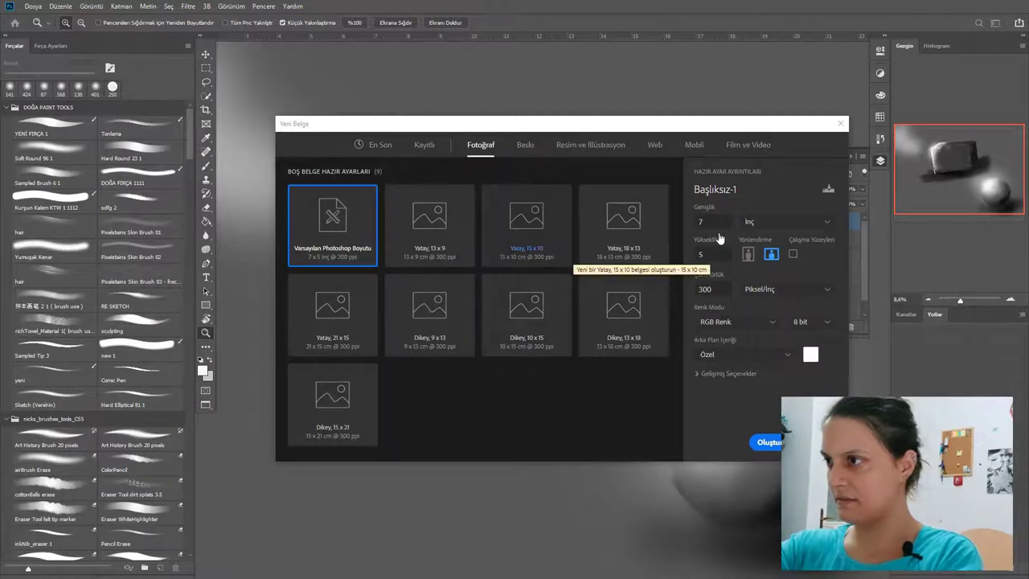
click(414, 142)
click(480, 145)
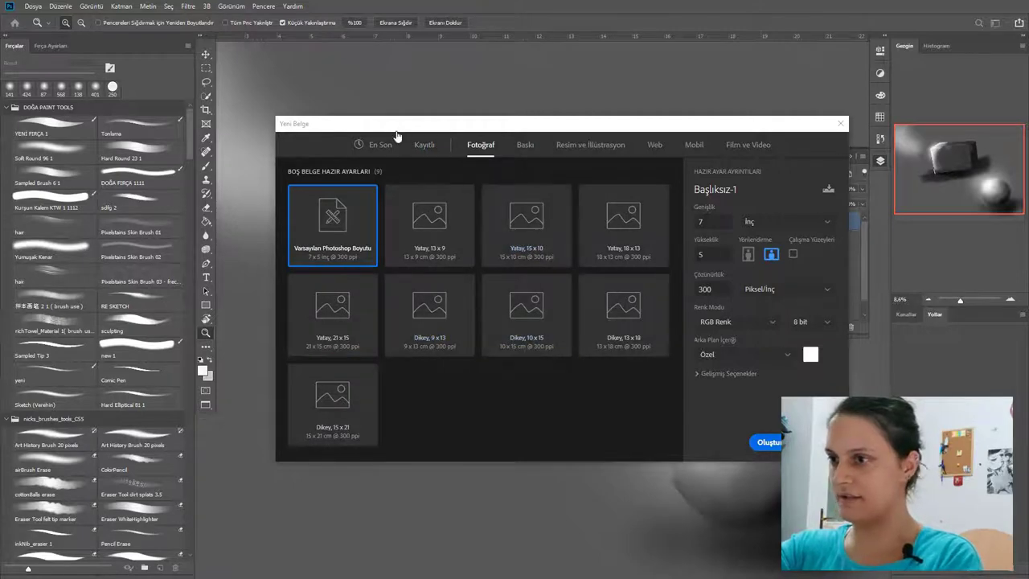
click(768, 443)
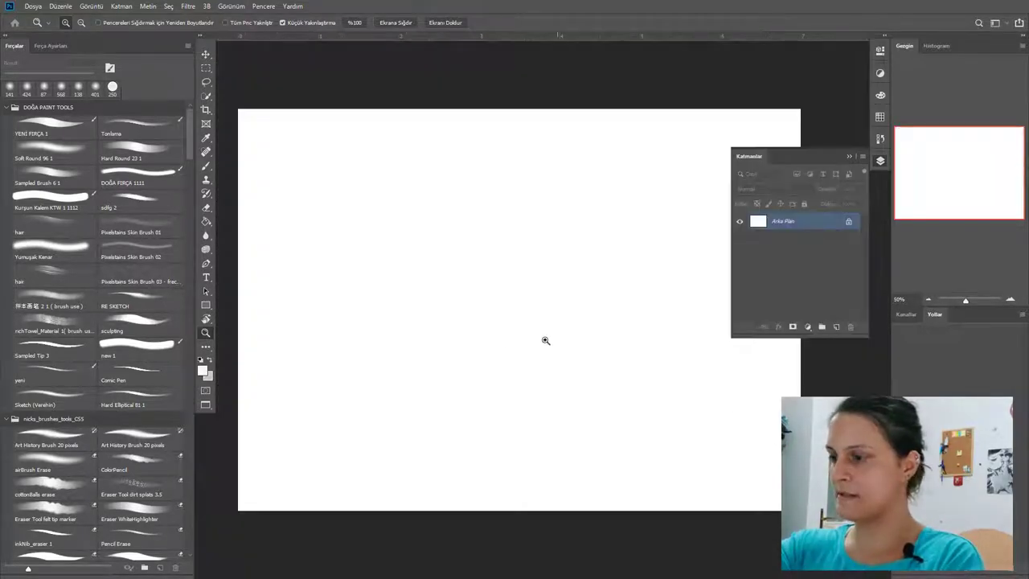
Set a near-black foreground colour with 12% brightness and paint one large curved brush stroke on the white background layer.
key(b)
mouse_move(443, 156)
mouse_down()
mouse_move(472, 335)
mouse_move(531, 373)
mouse_up()
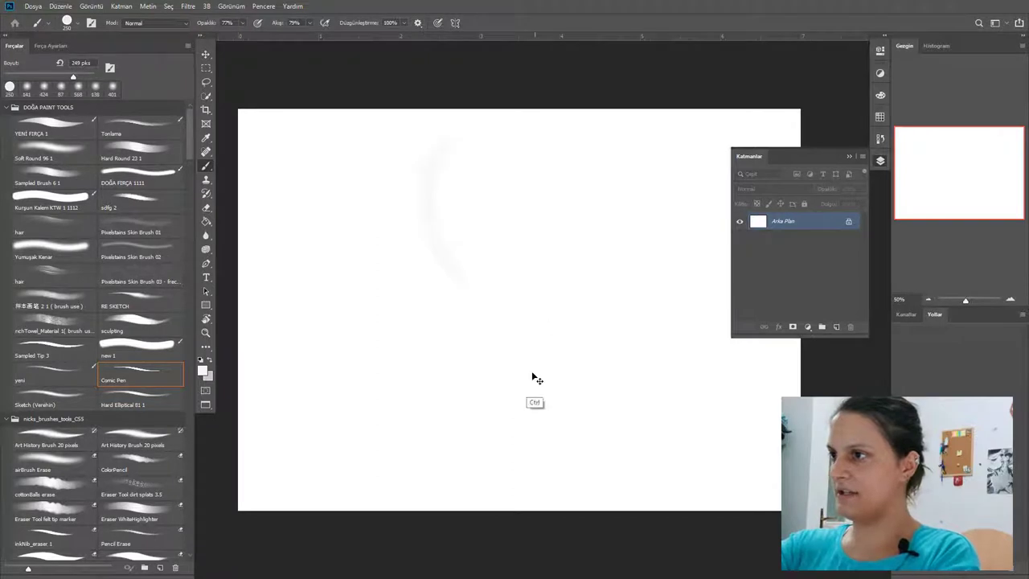
key(ctrl+z)
click(881, 96)
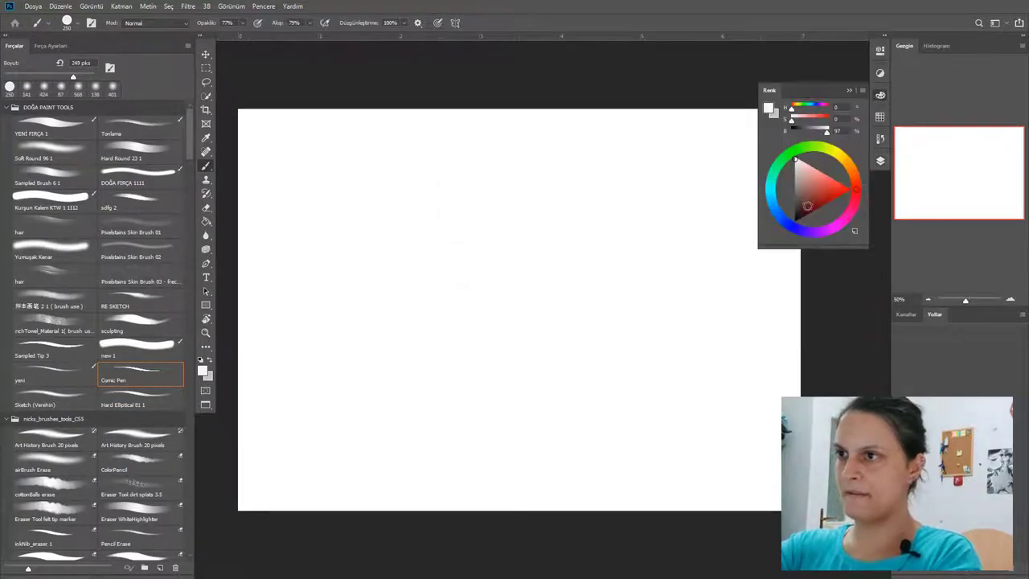
click(795, 214)
drag(635, 144, 553, 222)
drag(452, 417, 546, 378)
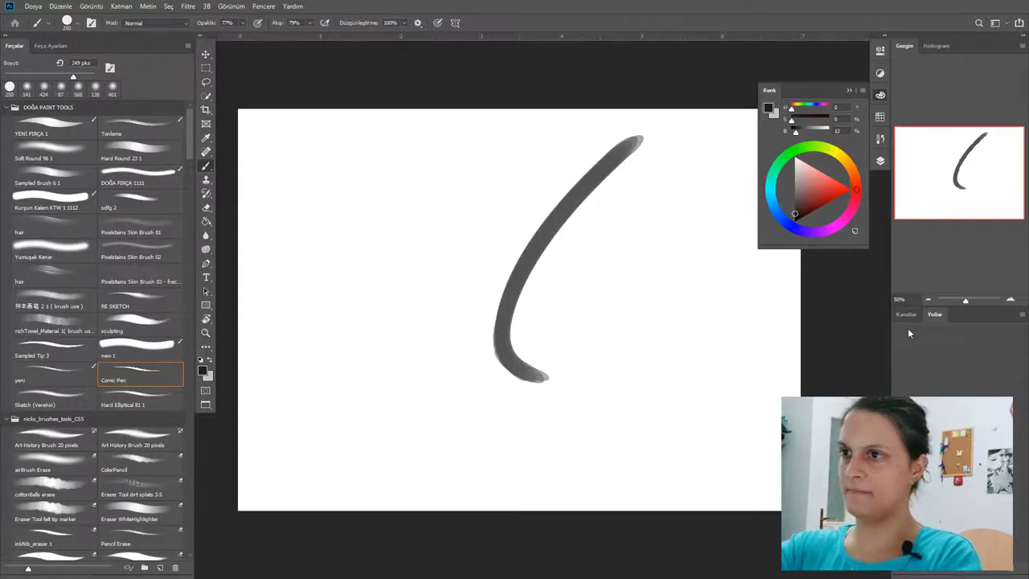
Add a new layer above the background and paint a second curved stroke ending in a closed loop beside the first.
click(880, 161)
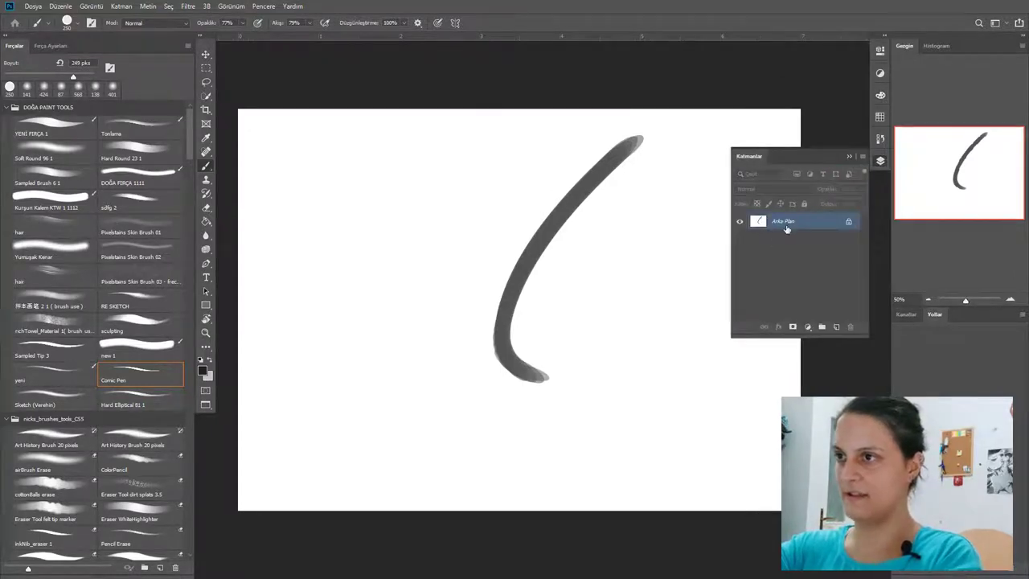
click(836, 327)
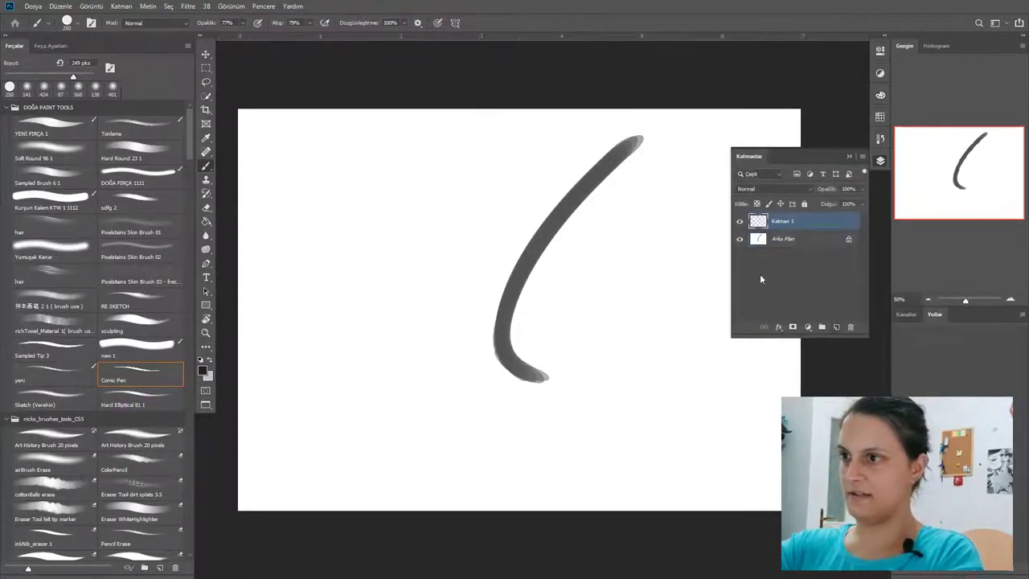
mouse_move(692, 205)
mouse_down()
mouse_move(574, 404)
mouse_move(711, 346)
mouse_up()
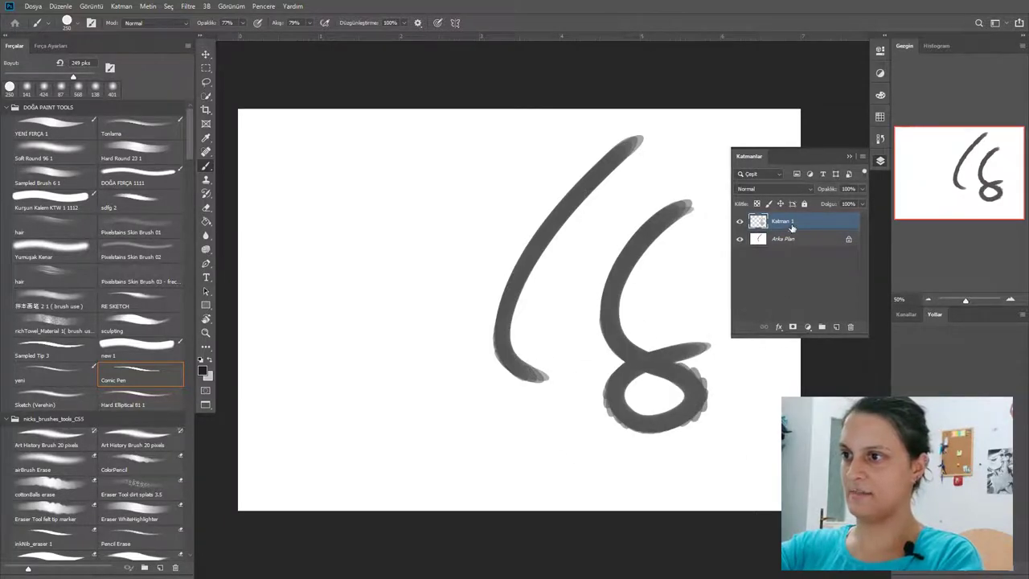
Preview blend modes such as Erime, Renk Yanması and Böl on the Katman 1 stroke layer, leaving its mode at Normal.
click(807, 193)
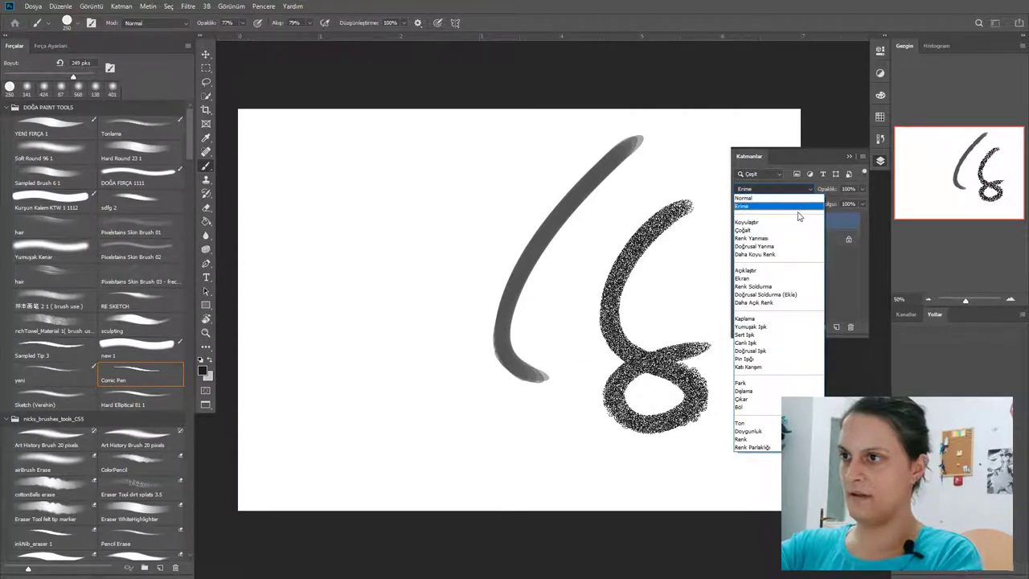
click(842, 217)
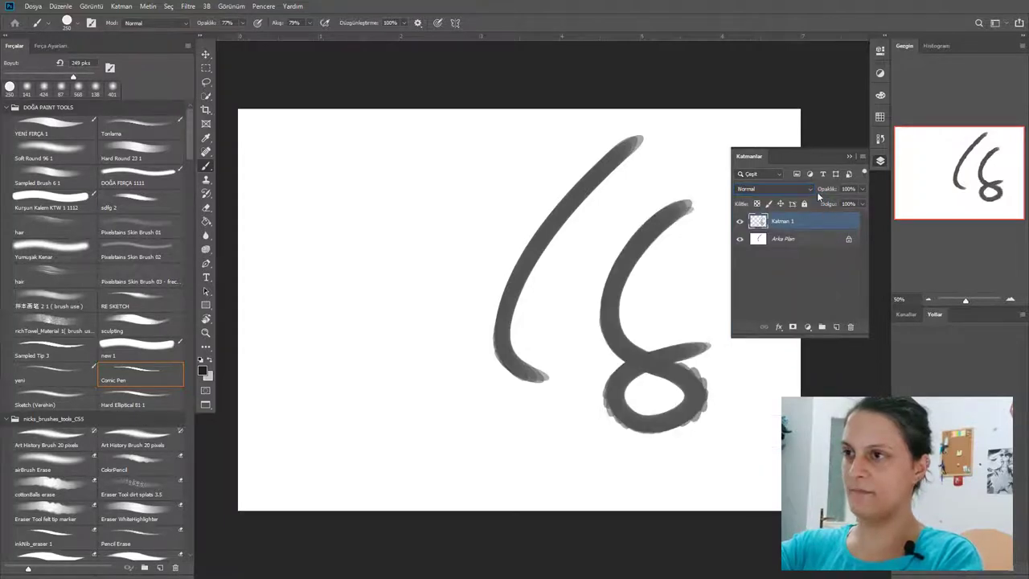
click(814, 190)
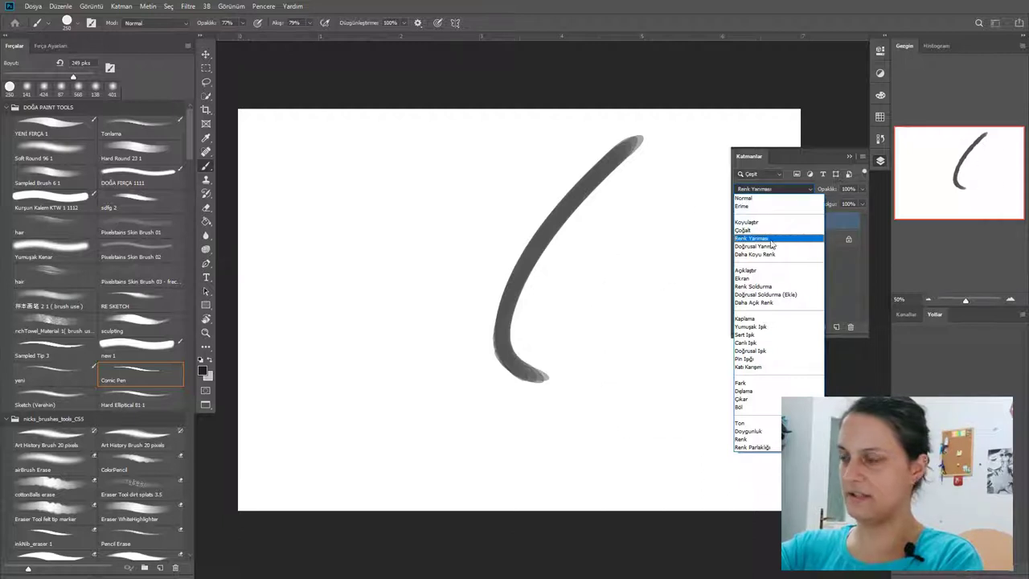
click(744, 198)
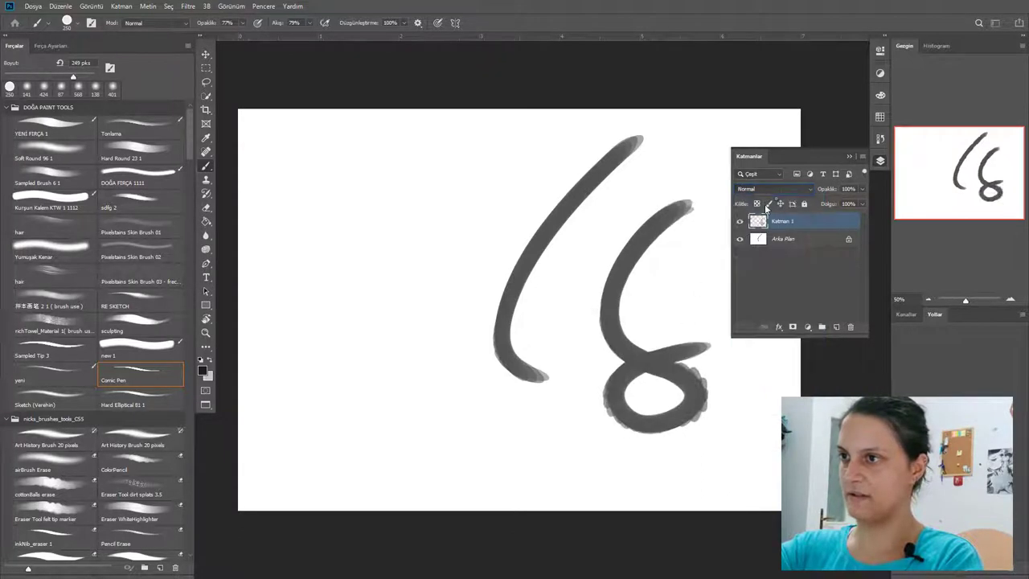
click(673, 281)
key(z)
drag(619, 281, 523, 249)
key(space)
click(810, 190)
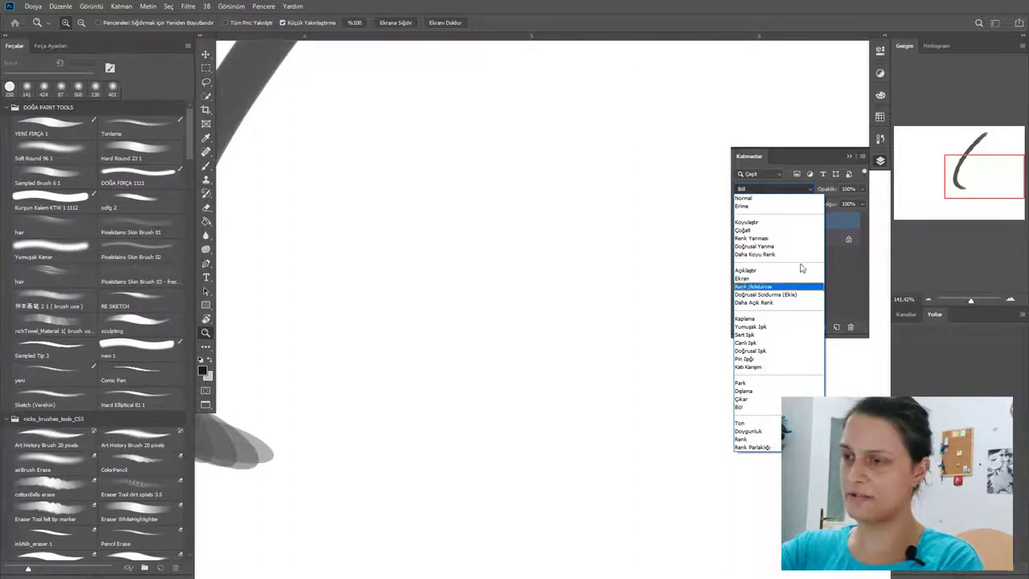
click(851, 221)
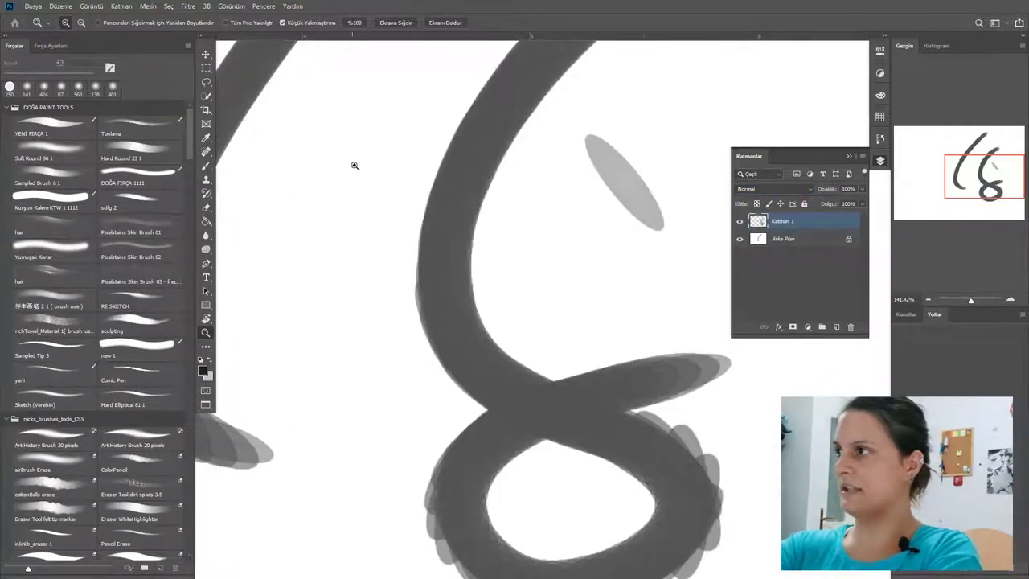
Return to the ders 2.psd document in full-screen mode and choose the Soft Round 96 1 brush for the sphere area.
key(f)
key(f)
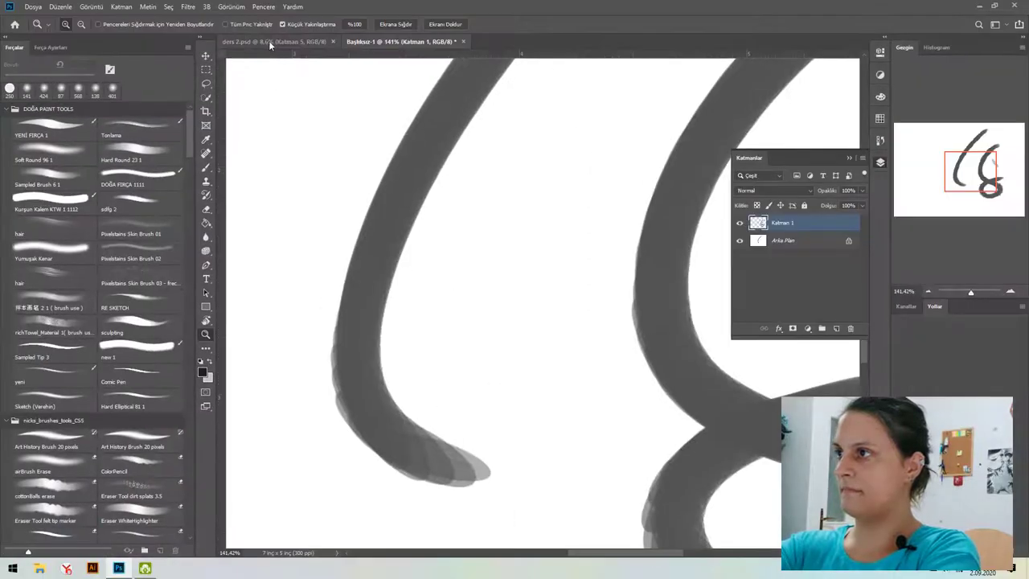
click(271, 41)
key(f)
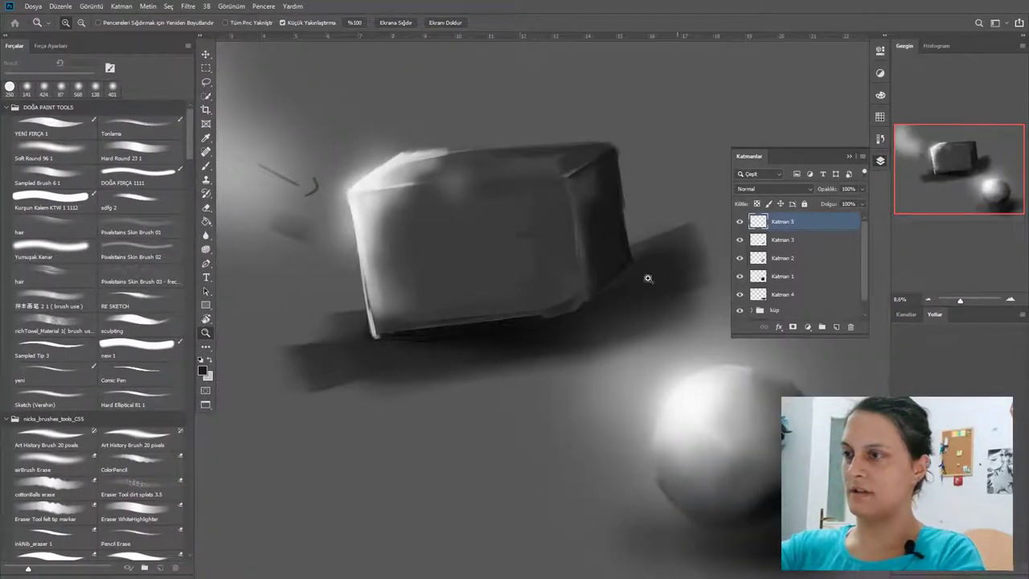
drag(608, 345, 491, 231)
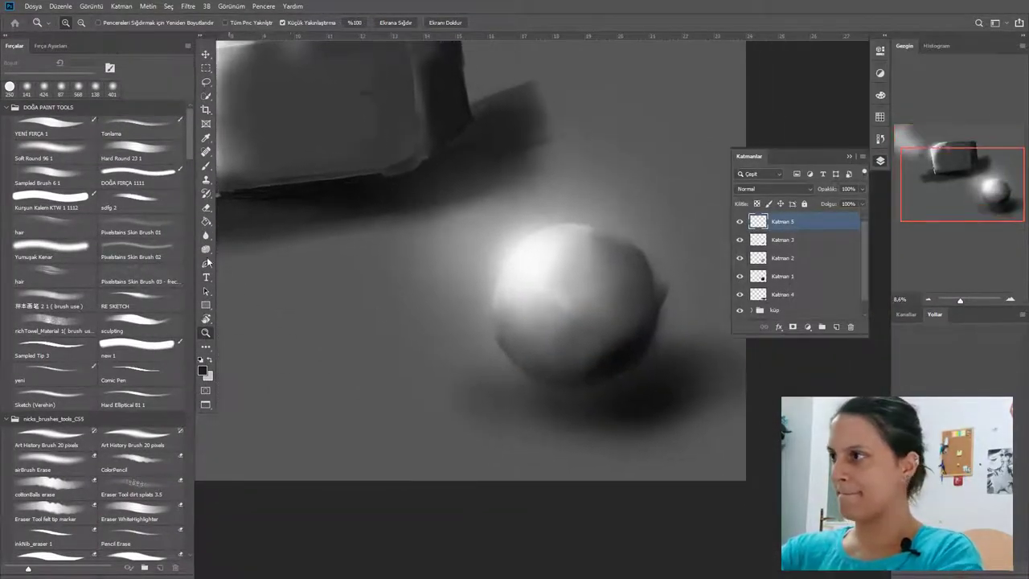
click(69, 151)
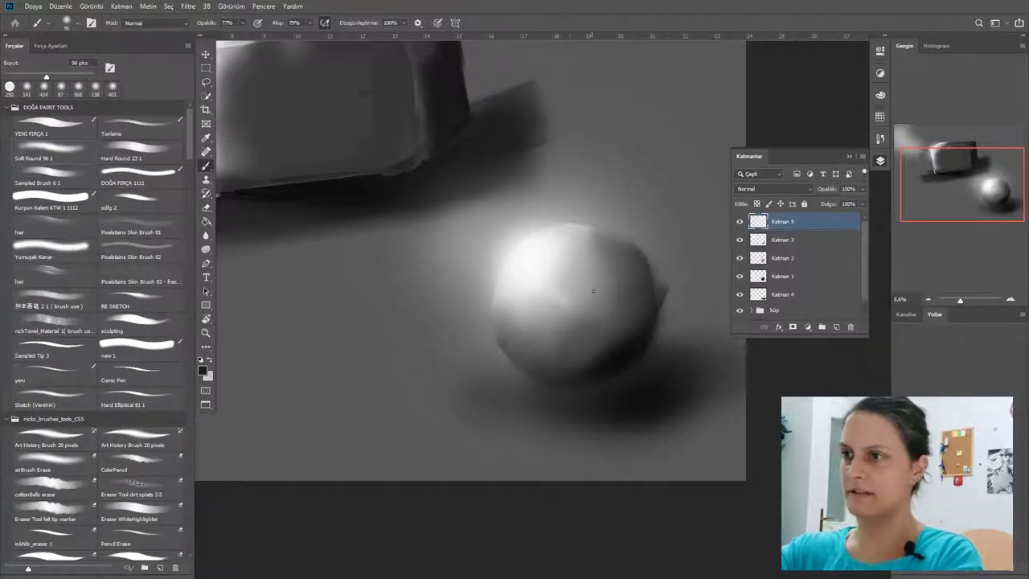
key(z)
Check Katman 5 by hiding and showing it, and group the layers from Katman 5 down to Katman 4.
click(739, 221)
click(740, 221)
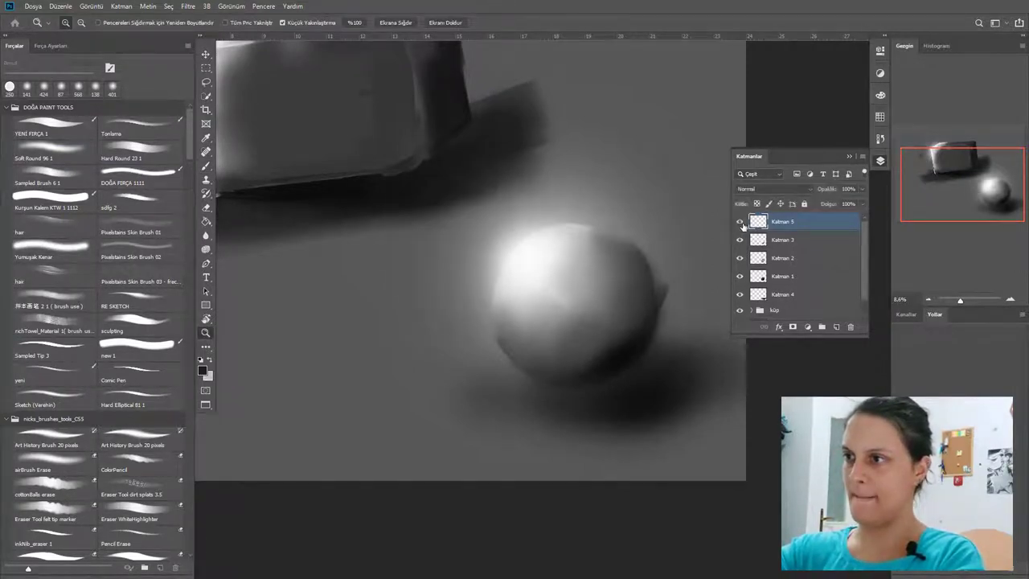
shift+click(812, 296)
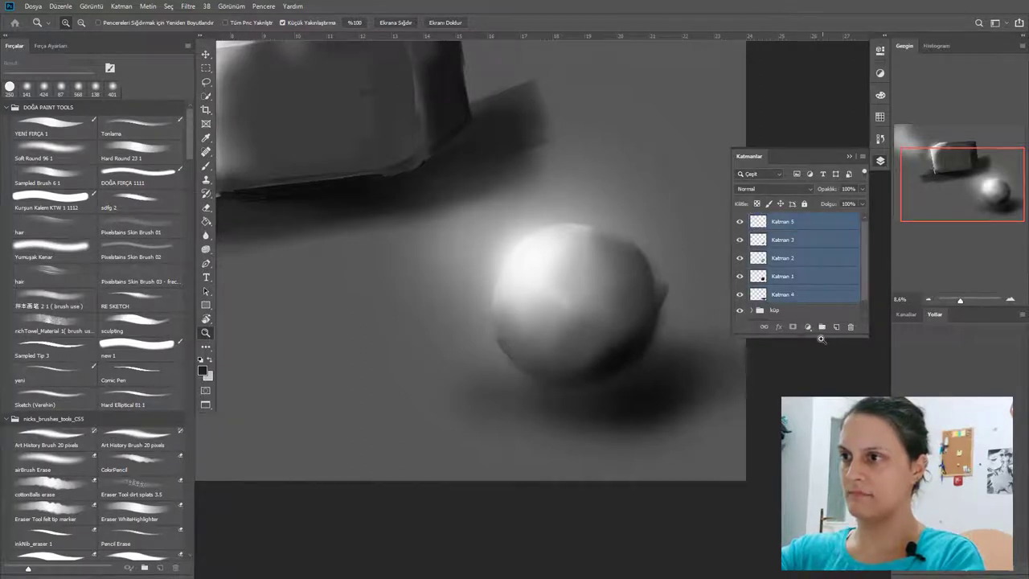
click(822, 327)
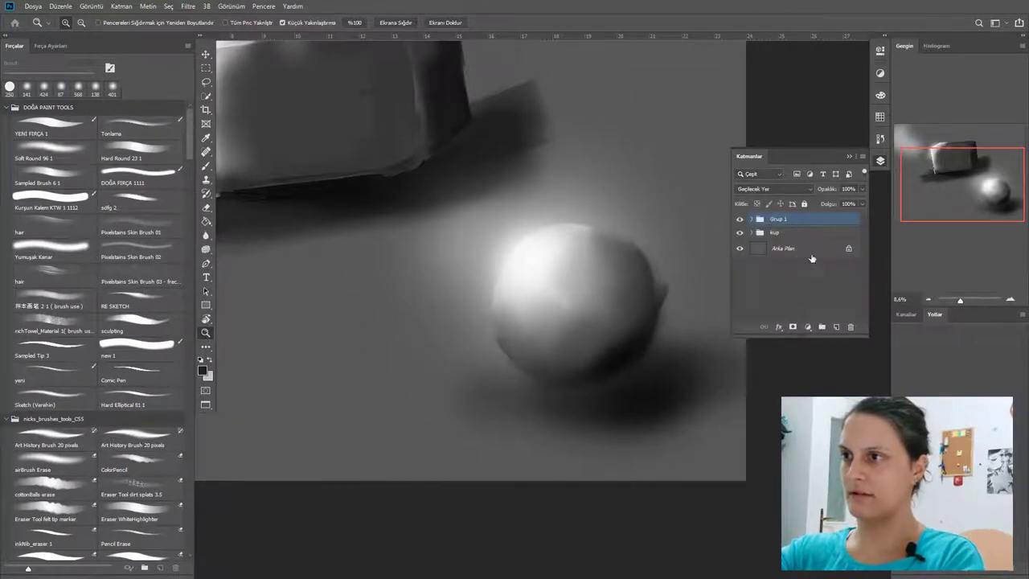
Add a new layer named renk above Grup 1 and place it inside a new group named renk grubu.
click(838, 328)
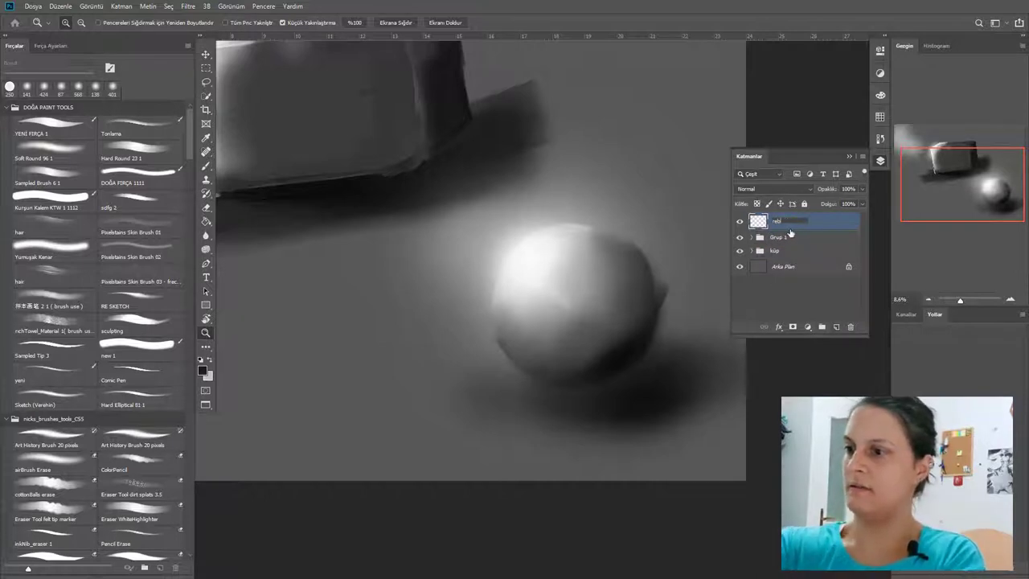
text(renk)
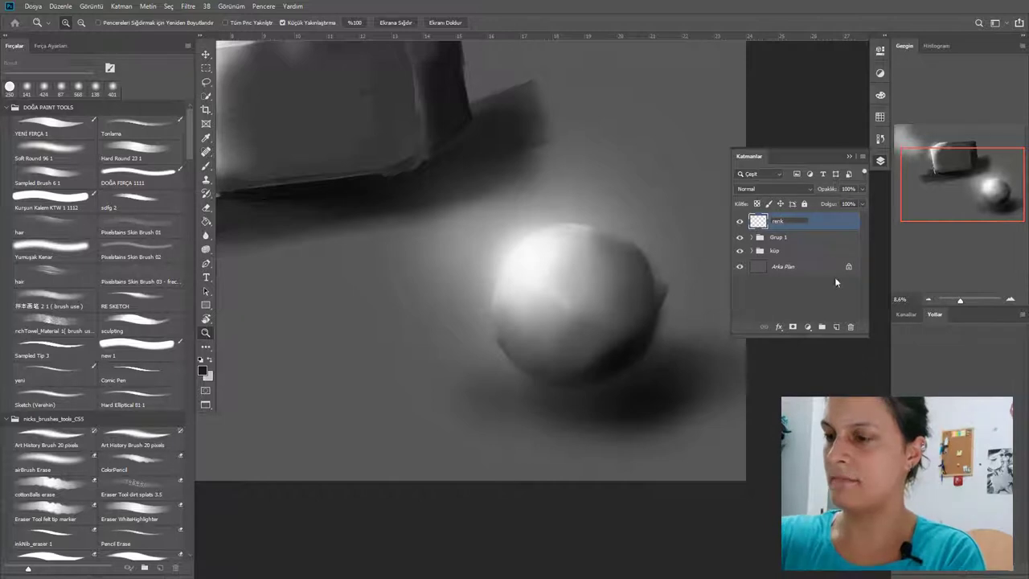
click(823, 327)
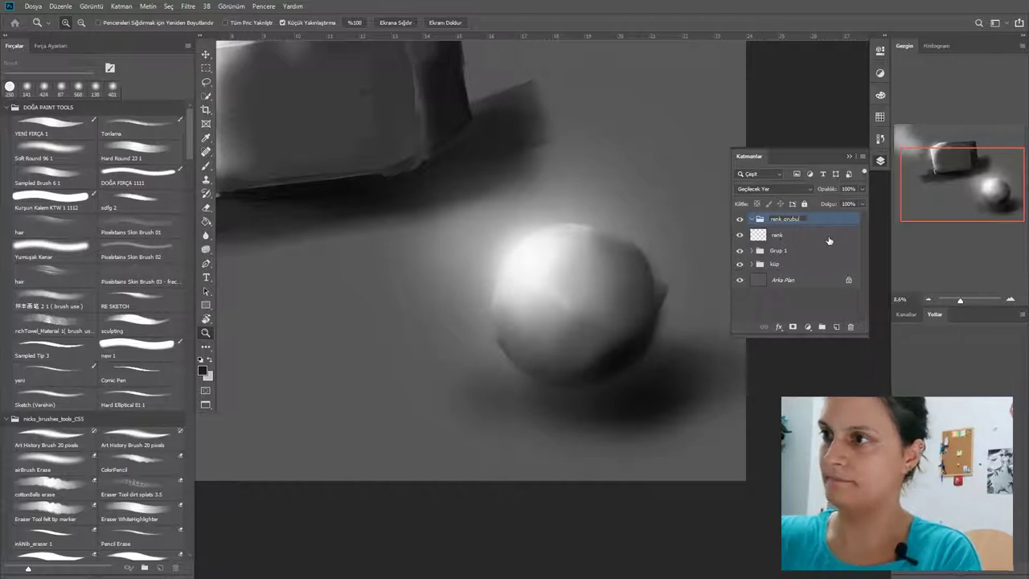
drag(832, 234, 800, 220)
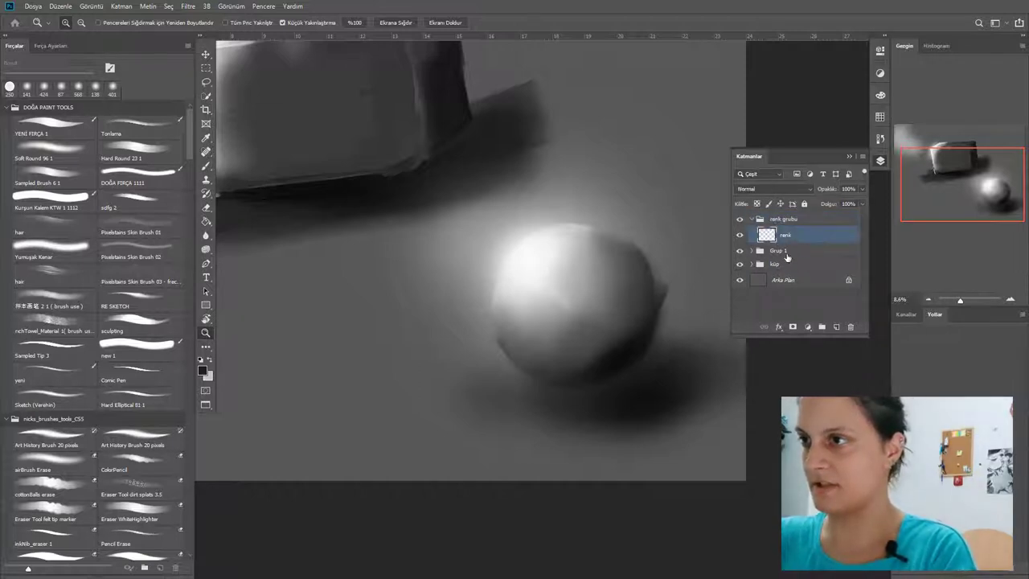
Prepare the Soft Round 96 1 brush at 1334 px for painting the sphere.
drag(636, 370, 616, 340)
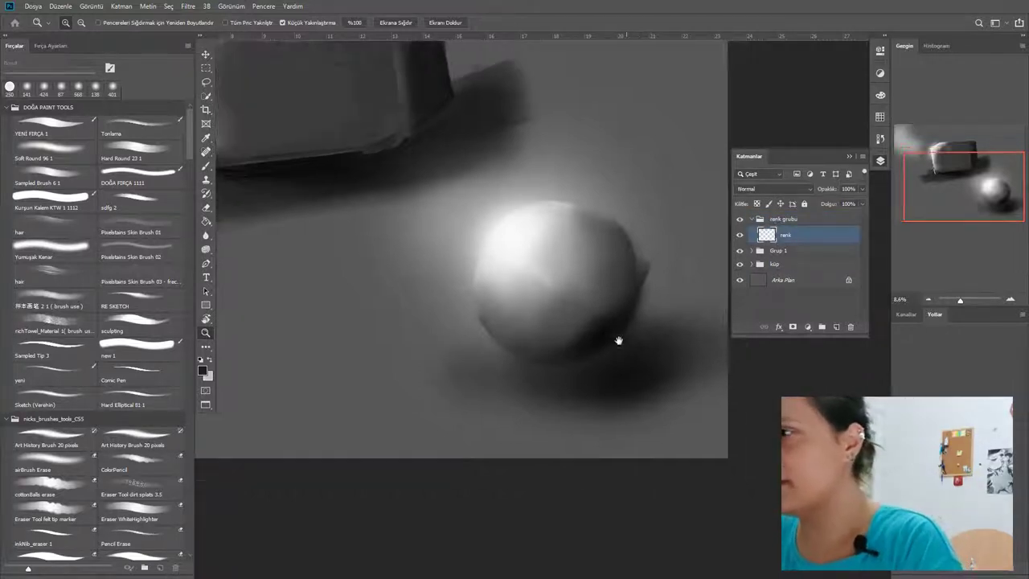
click(584, 297)
key(b)
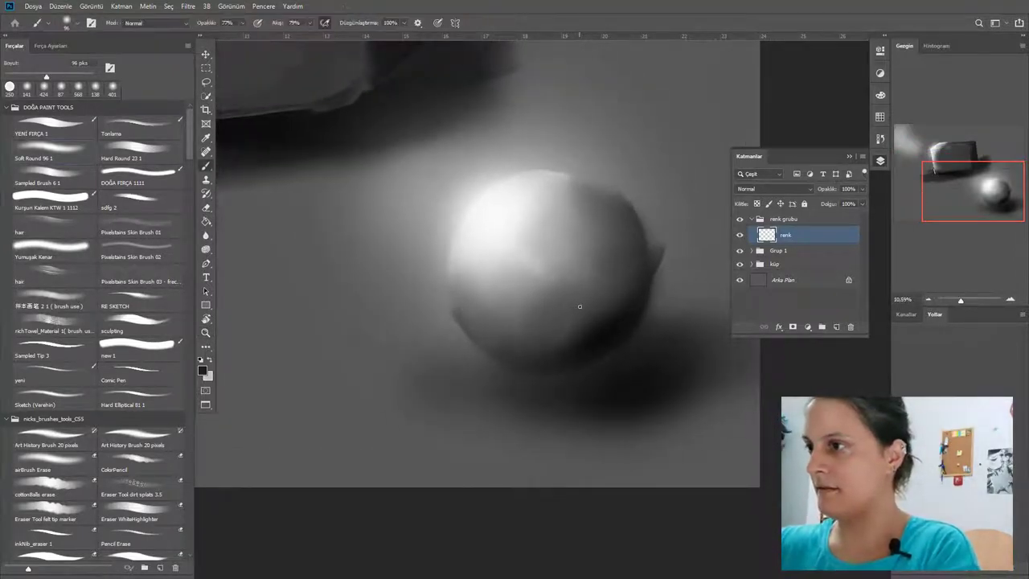
drag(549, 285, 593, 298)
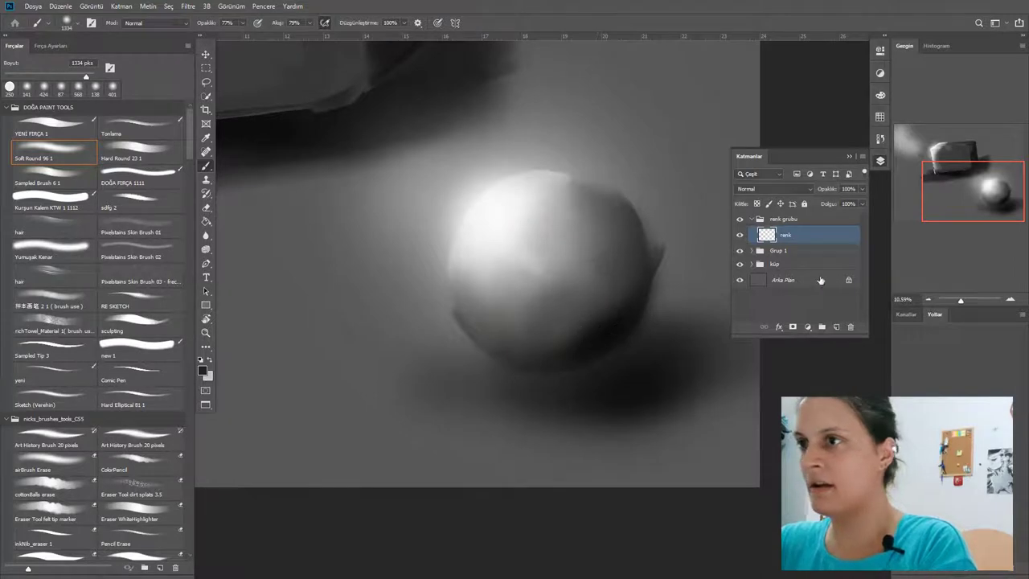
Pick a light blue foreground colour with 57% saturation and 91% brightness.
click(881, 94)
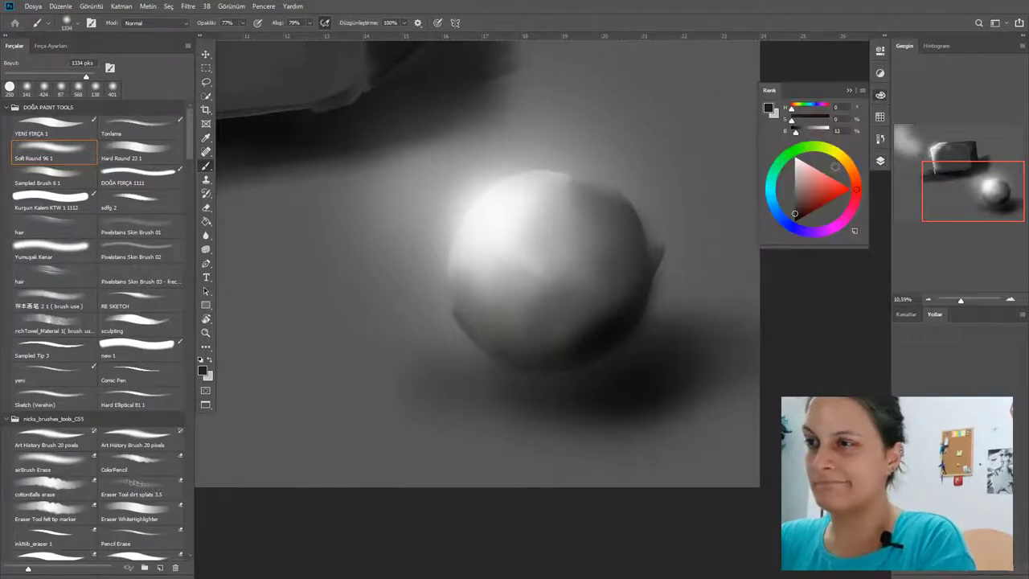
drag(852, 174, 856, 189)
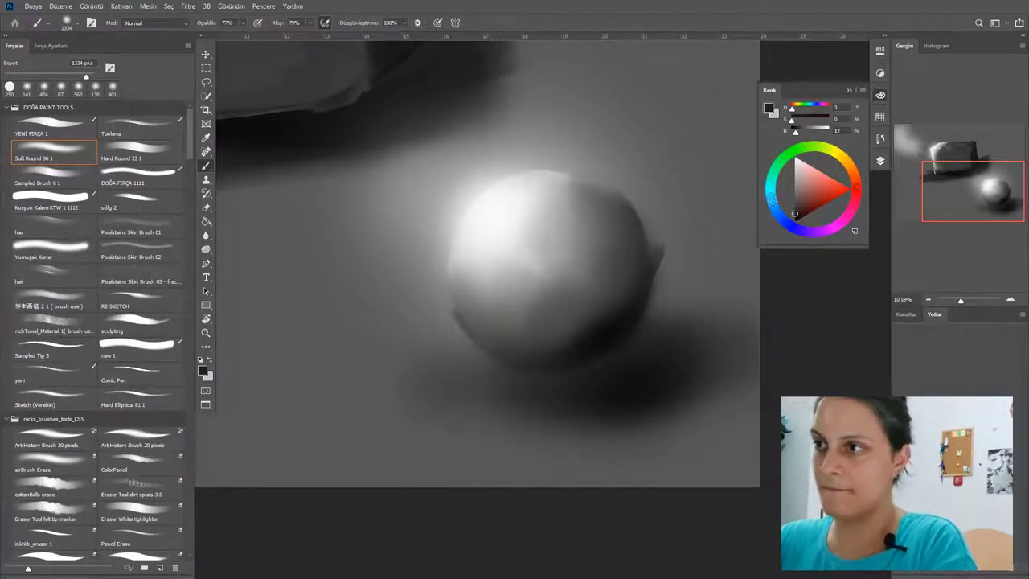
click(768, 182)
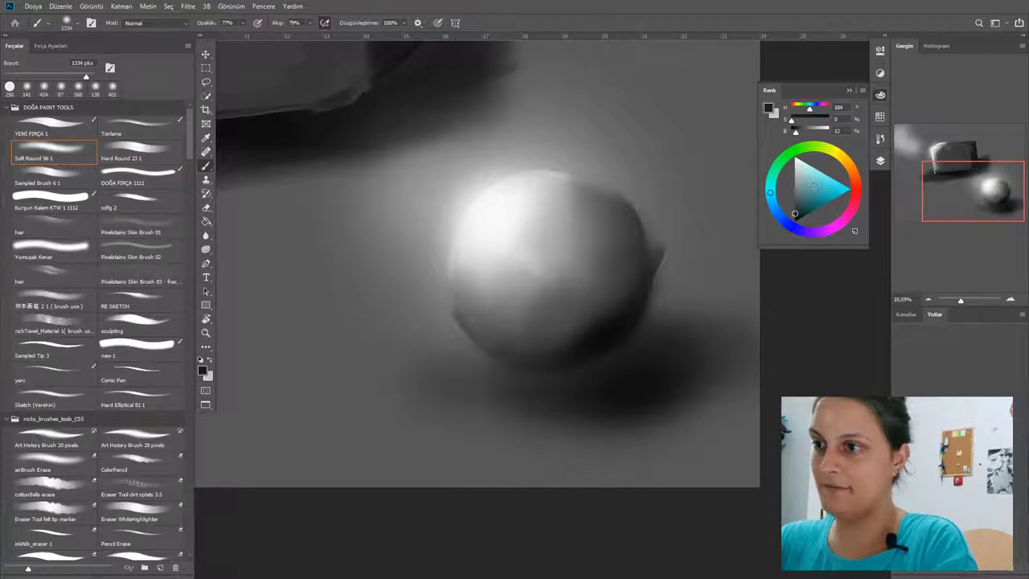
click(834, 180)
drag(825, 180, 821, 185)
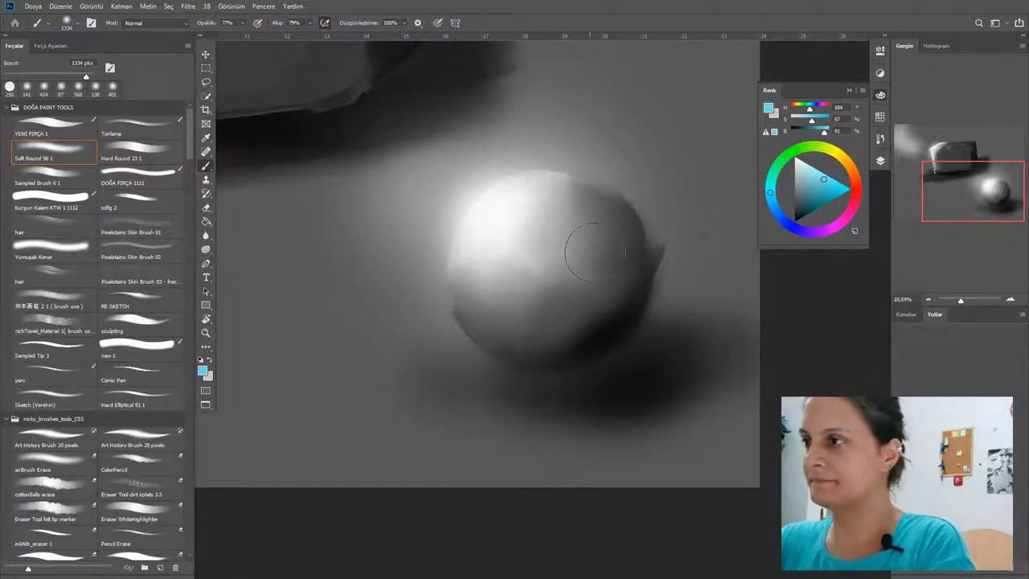
Paint over the whole sphere in light blue on the renk layer and set the layer's blend mode to Renk Yanması.
click(880, 161)
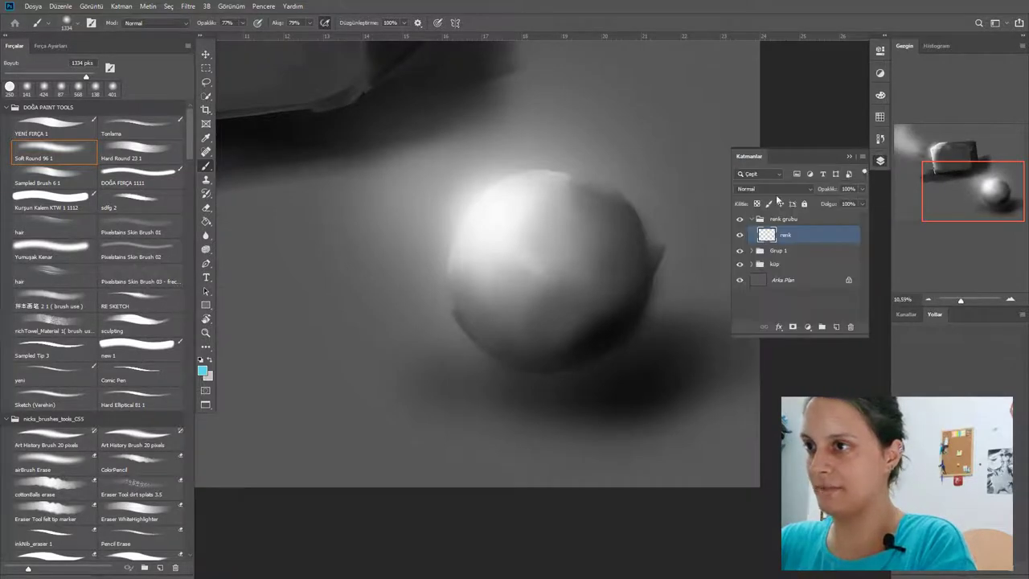
drag(574, 230, 599, 241)
mouse_move(661, 299)
mouse_down()
mouse_move(528, 325)
mouse_move(503, 213)
mouse_move(623, 218)
mouse_move(579, 323)
mouse_move(493, 330)
mouse_move(476, 244)
mouse_move(577, 212)
mouse_move(569, 308)
mouse_move(502, 299)
mouse_move(558, 212)
mouse_move(619, 285)
mouse_move(492, 302)
mouse_move(544, 271)
mouse_up()
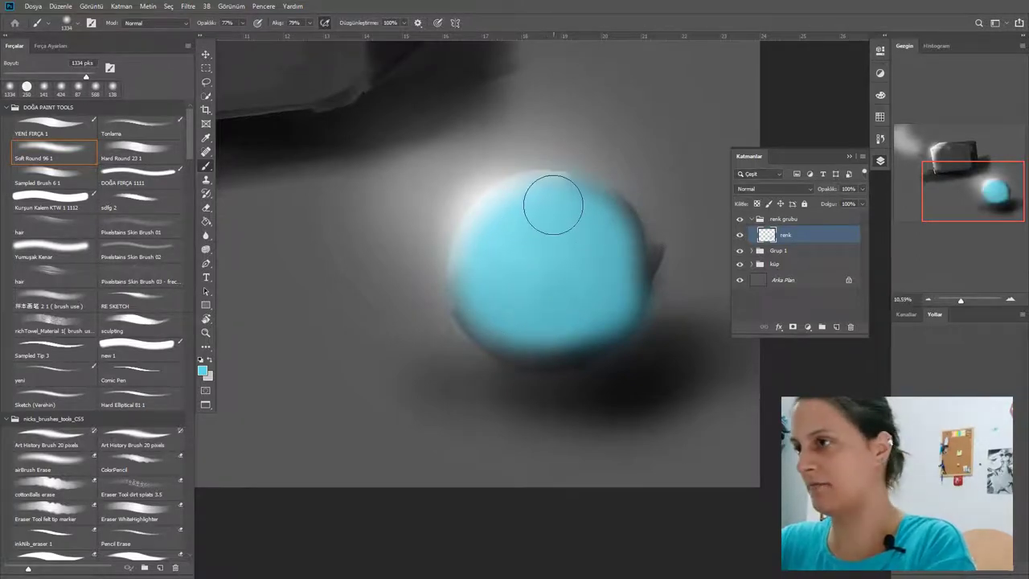
mouse_move(551, 202)
mouse_down()
mouse_move(468, 244)
mouse_move(486, 336)
mouse_move(557, 349)
mouse_move(595, 315)
mouse_move(577, 253)
mouse_move(562, 330)
mouse_move(604, 312)
mouse_move(619, 239)
mouse_move(584, 209)
mouse_move(549, 213)
mouse_move(576, 228)
mouse_move(566, 209)
mouse_move(550, 304)
mouse_move(540, 249)
mouse_move(532, 296)
mouse_move(615, 270)
mouse_up()
click(810, 189)
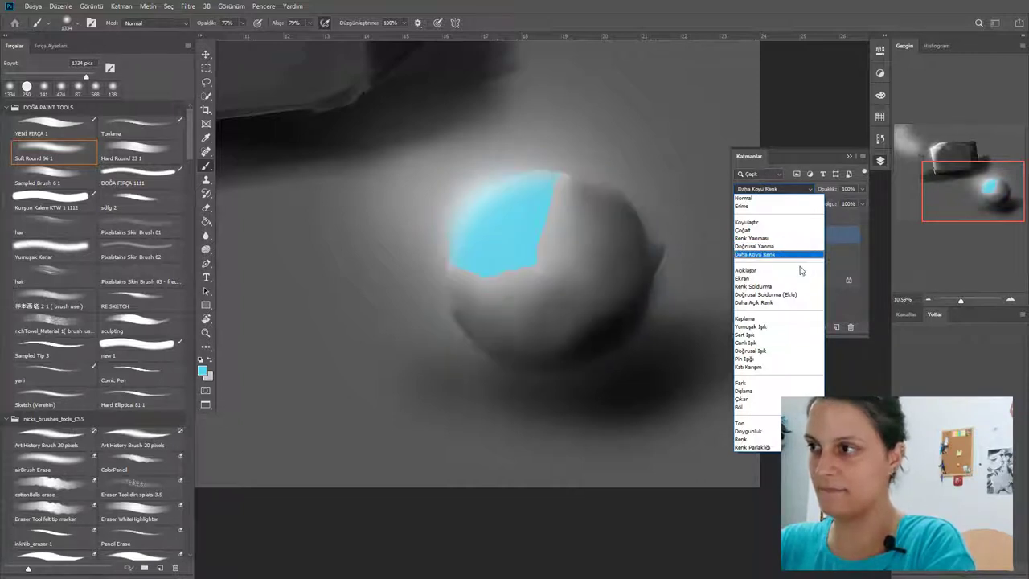
click(792, 238)
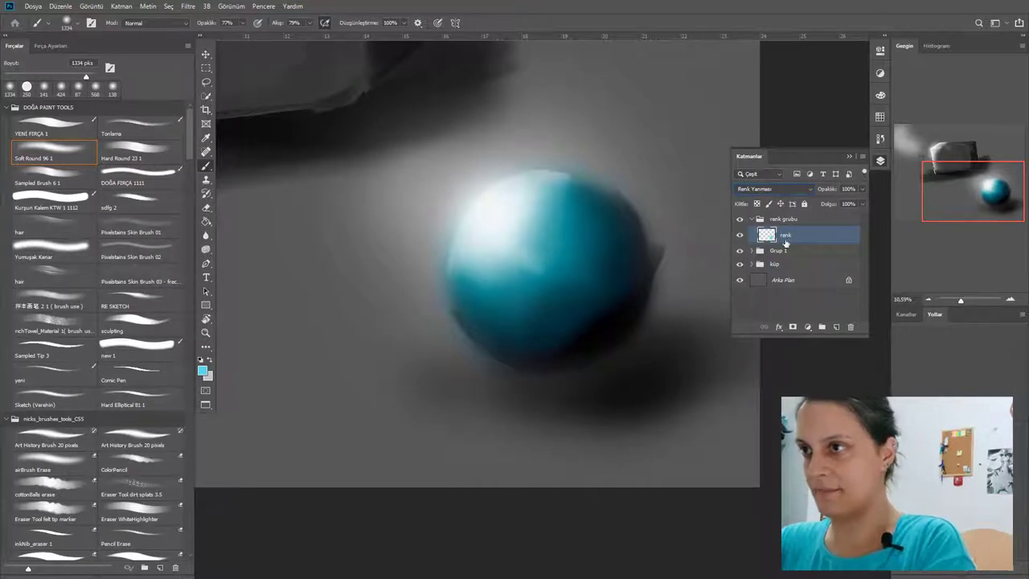
Mark the renk layer with the Kırmızı colour label, and switch its label to violet.
right_click(767, 233)
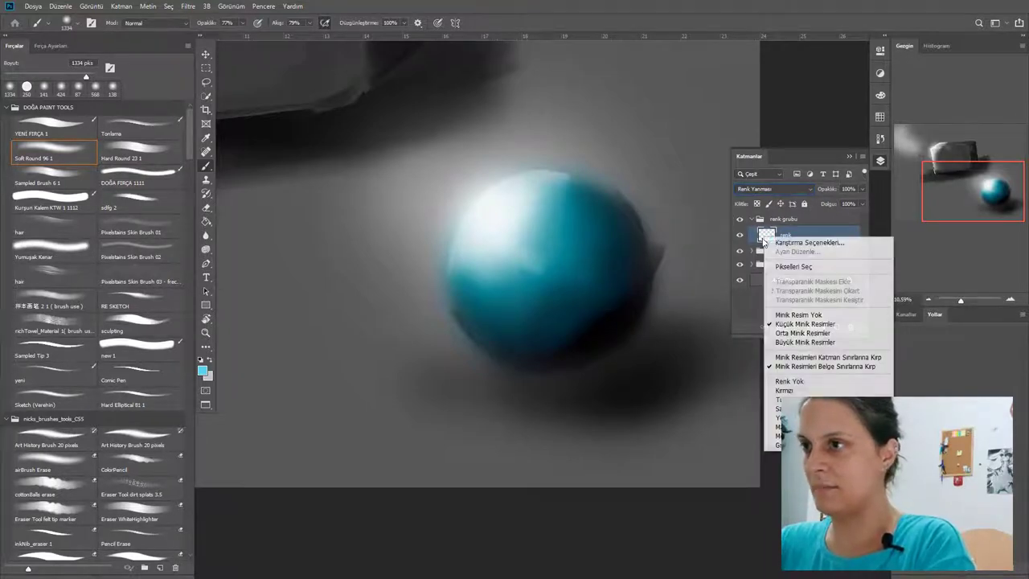
click(784, 390)
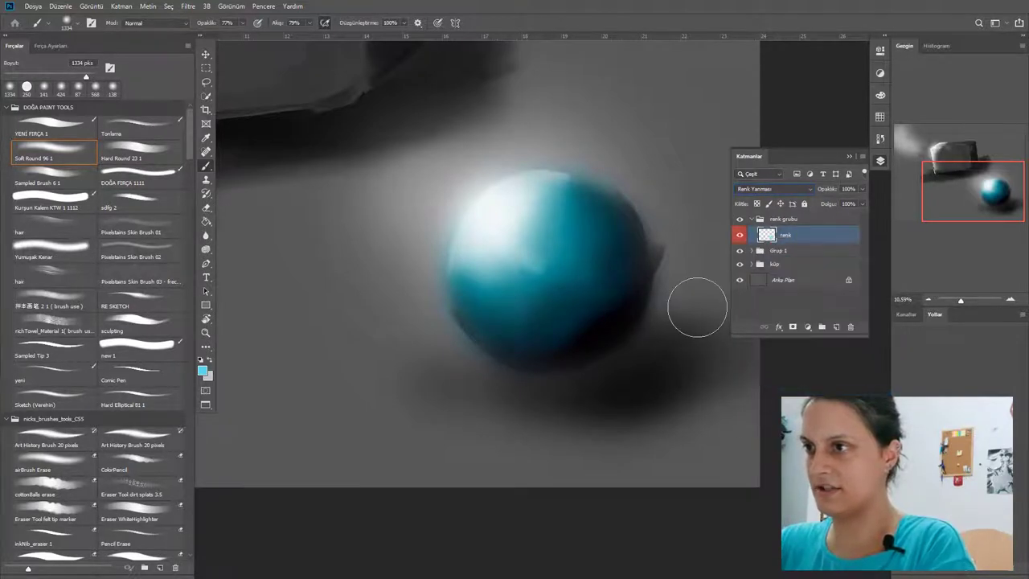
right_click(803, 239)
click(762, 235)
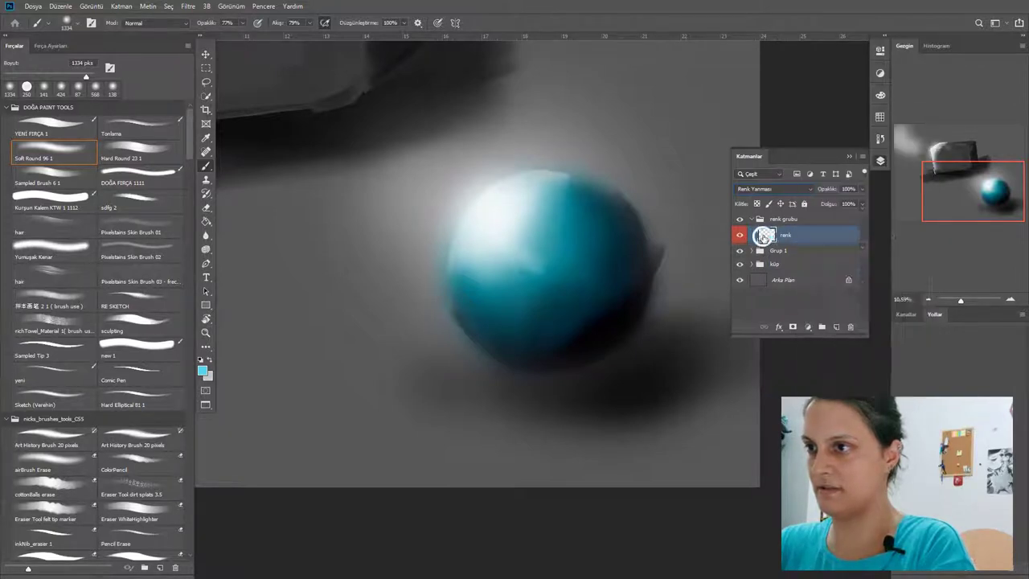
right_click(764, 237)
click(792, 444)
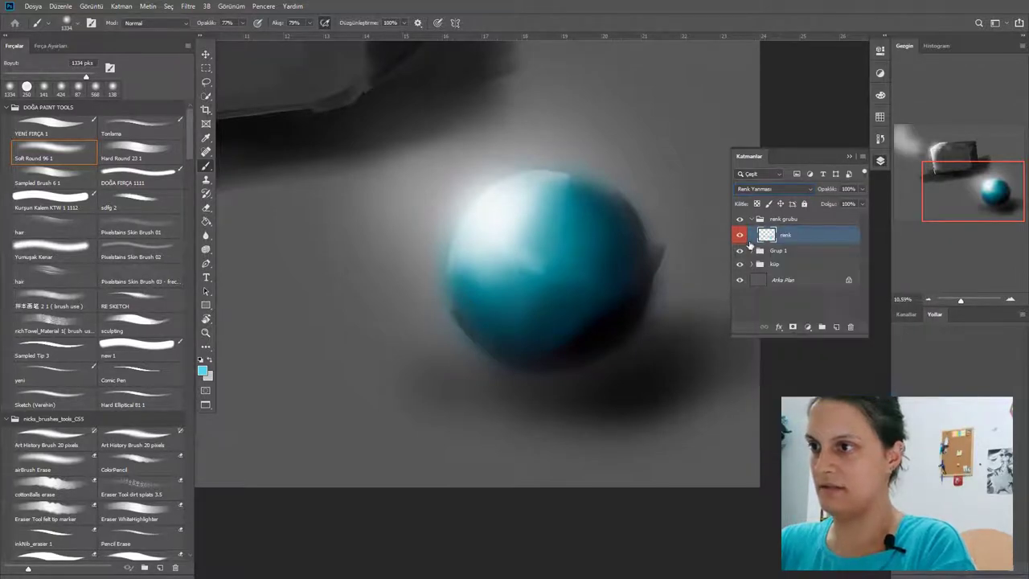
right_click(749, 244)
click(760, 326)
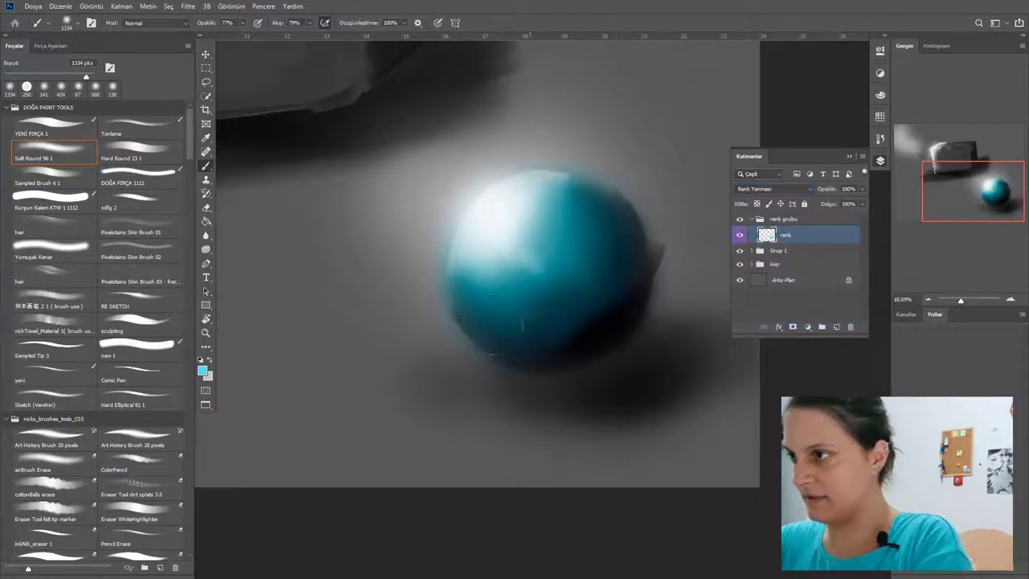
Brush over the sphere's lit side at 100% brush opacity and set the renk layer's blend mode to Kaplama.
drag(207, 27, 241, 28)
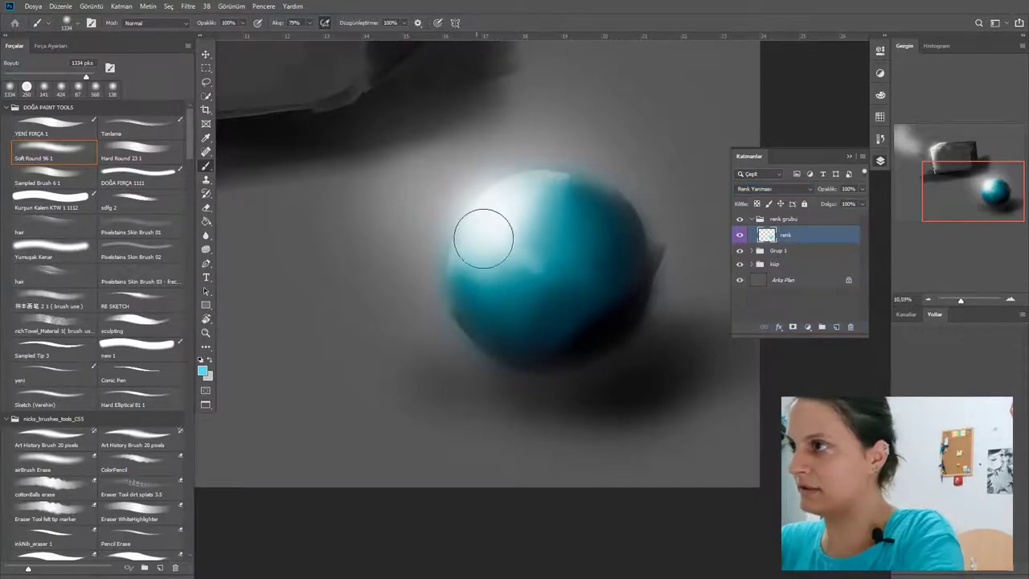
mouse_move(515, 257)
mouse_down()
mouse_move(447, 248)
mouse_move(472, 219)
mouse_move(468, 310)
mouse_move(458, 208)
mouse_move(509, 304)
mouse_move(484, 226)
mouse_move(513, 301)
mouse_move(446, 254)
mouse_move(524, 329)
mouse_move(507, 286)
mouse_up()
key(ctrl)
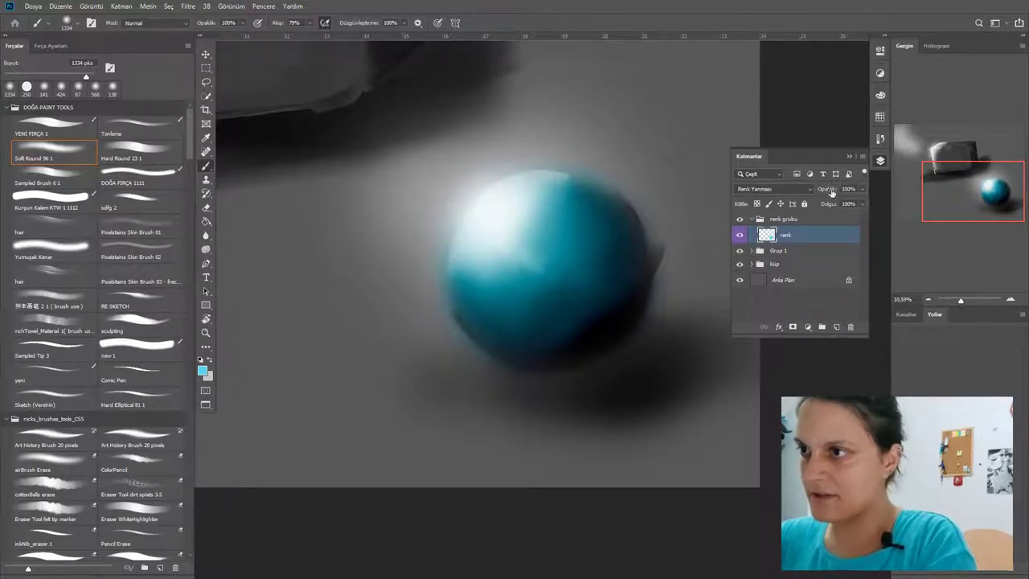
click(807, 189)
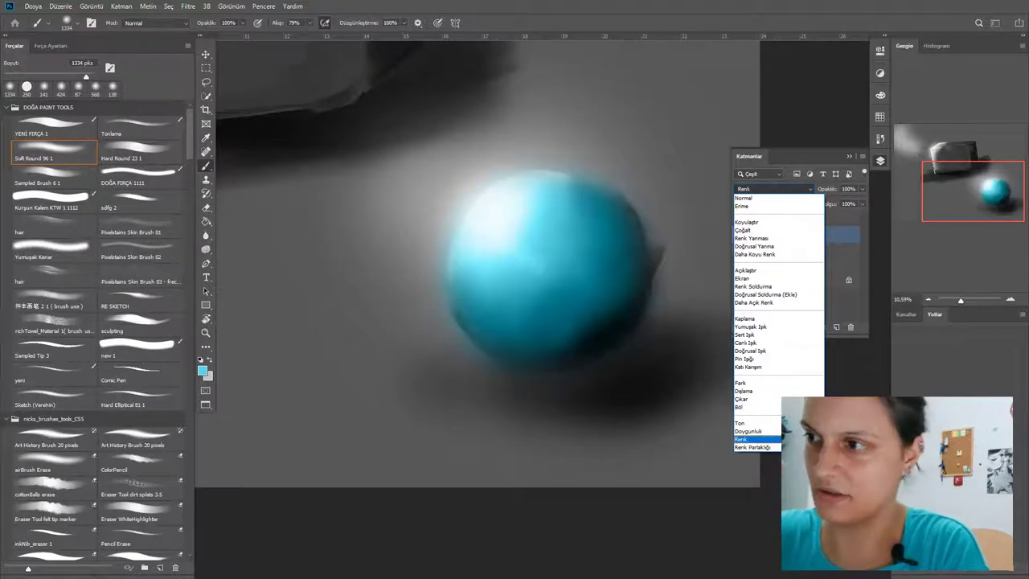
click(768, 319)
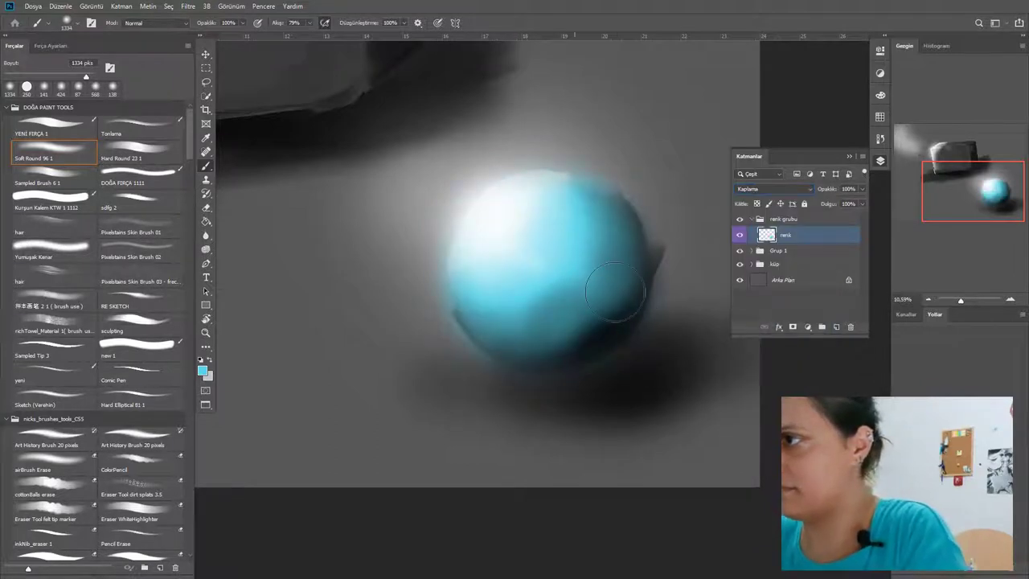
Paint a small black patch on the empty floor below the cube's shadow with the Tonlama brush.
drag(417, 348, 676, 406)
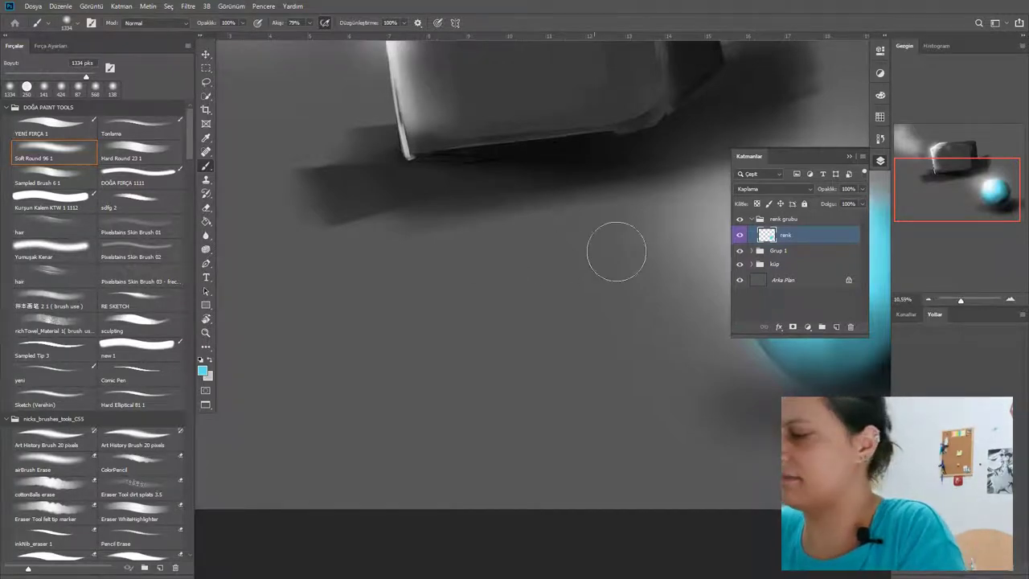
click(155, 138)
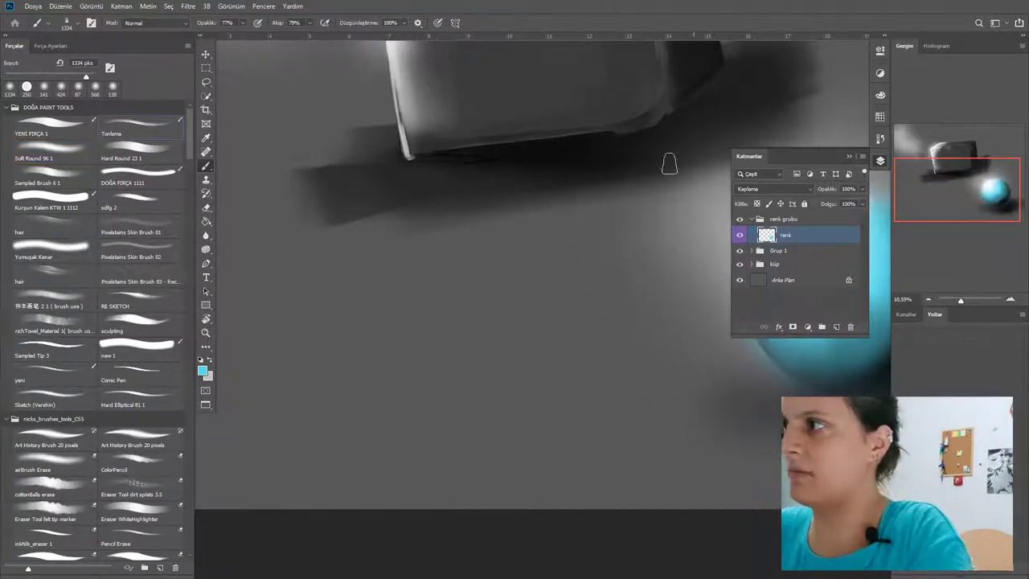
click(881, 96)
click(795, 221)
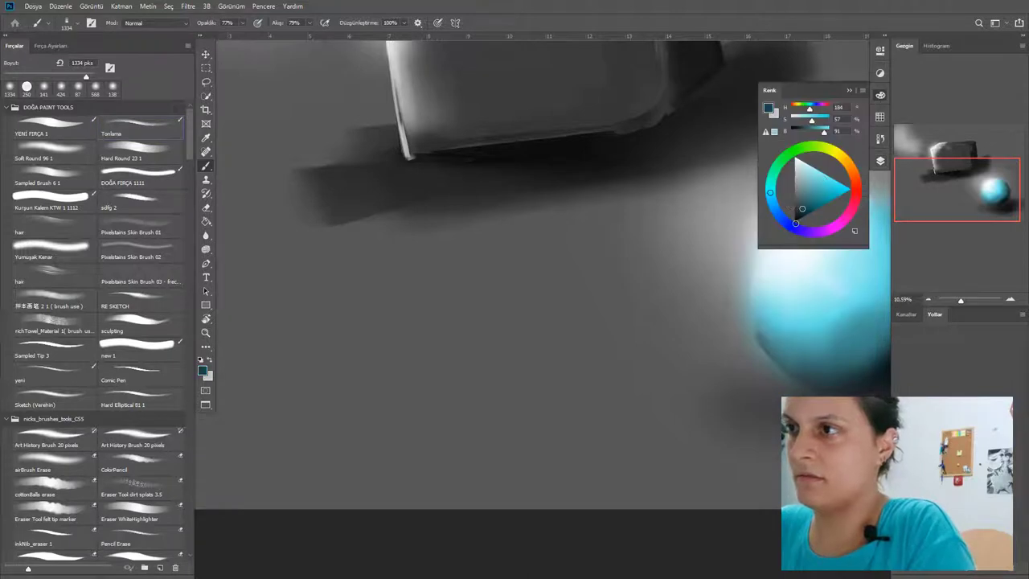
click(880, 96)
drag(478, 374, 498, 438)
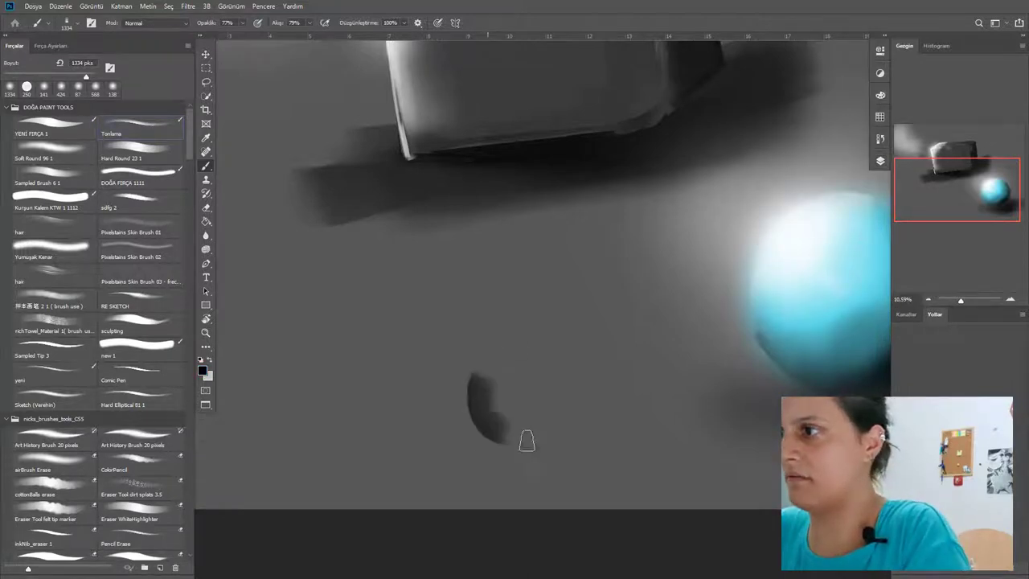
mouse_move(539, 369)
mouse_down()
mouse_move(474, 382)
mouse_move(529, 414)
mouse_up()
drag(463, 391, 506, 444)
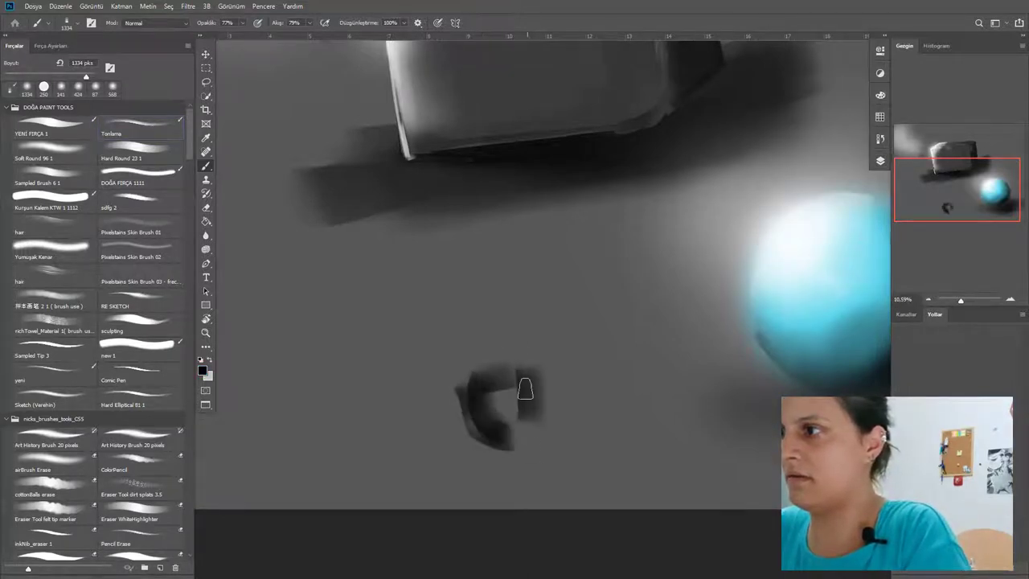
mouse_move(526, 389)
mouse_down()
mouse_move(531, 453)
mouse_move(492, 406)
mouse_move(506, 408)
mouse_move(480, 396)
mouse_move(538, 421)
mouse_move(507, 439)
mouse_up()
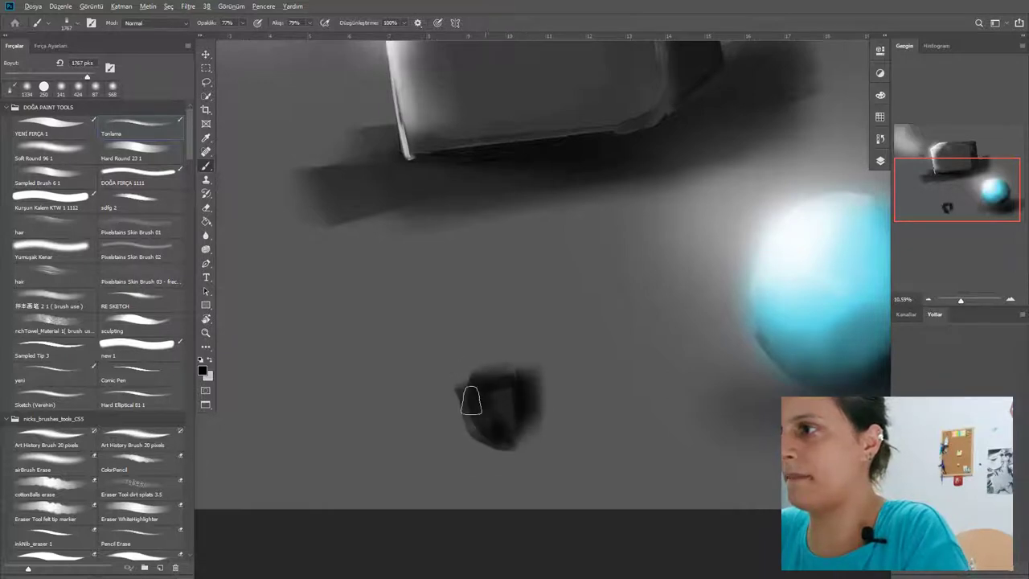
Square off and fill the black patch with the Comic Pen brush at 496 px.
click(152, 378)
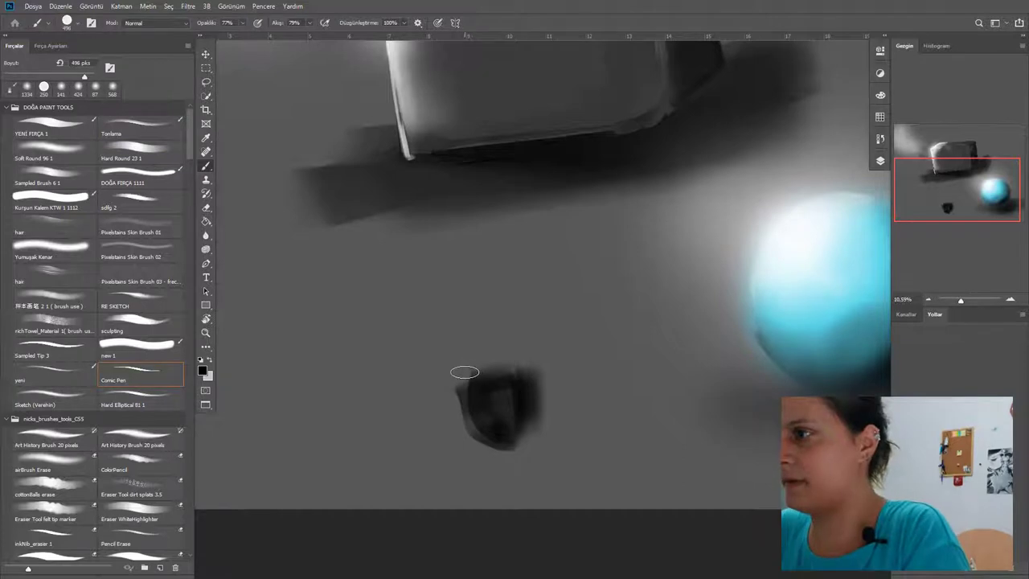
mouse_move(464, 370)
mouse_down()
mouse_move(560, 362)
mouse_move(520, 365)
mouse_move(536, 443)
mouse_move(527, 380)
mouse_move(533, 437)
mouse_move(475, 444)
mouse_move(460, 374)
mouse_move(478, 456)
mouse_move(551, 421)
mouse_up()
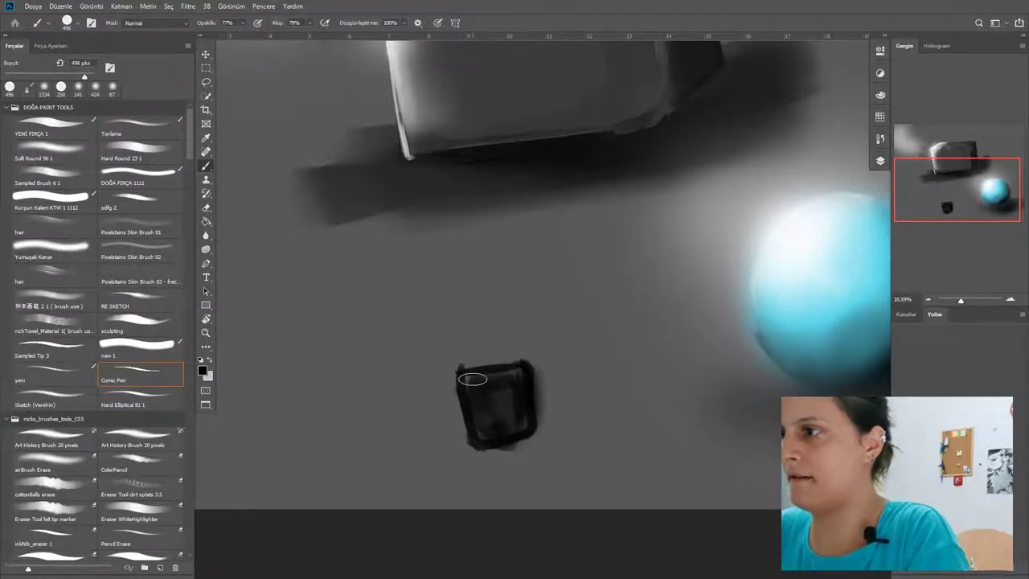
mouse_move(475, 375)
mouse_down()
mouse_move(520, 453)
mouse_move(501, 359)
mouse_move(533, 441)
mouse_move(521, 365)
mouse_move(458, 375)
mouse_up()
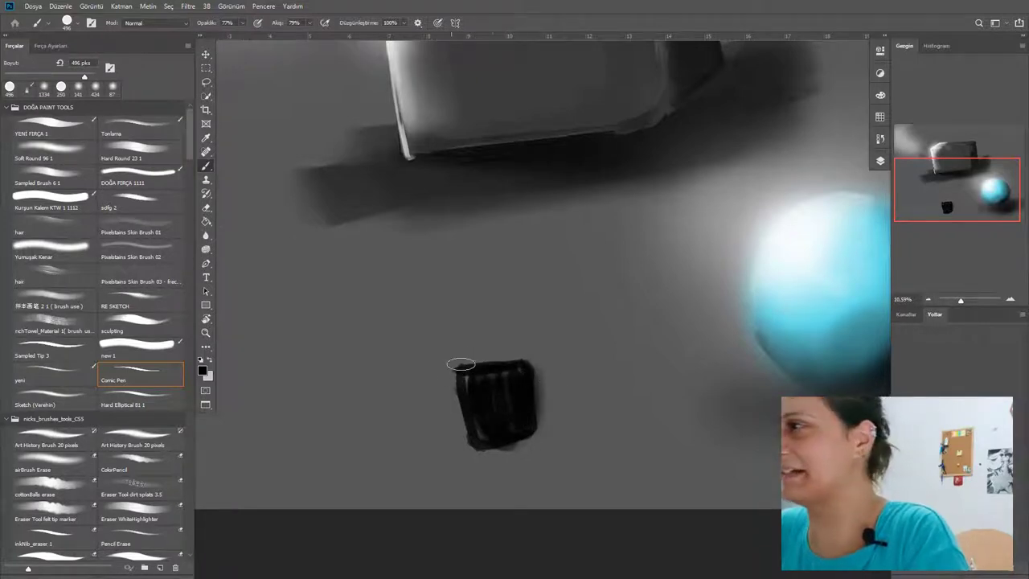
Pick a dark grey with 25% brightness and draw a short stem-like stroke rising from the black block's upper edge.
click(880, 95)
drag(795, 132, 802, 138)
drag(485, 361, 478, 338)
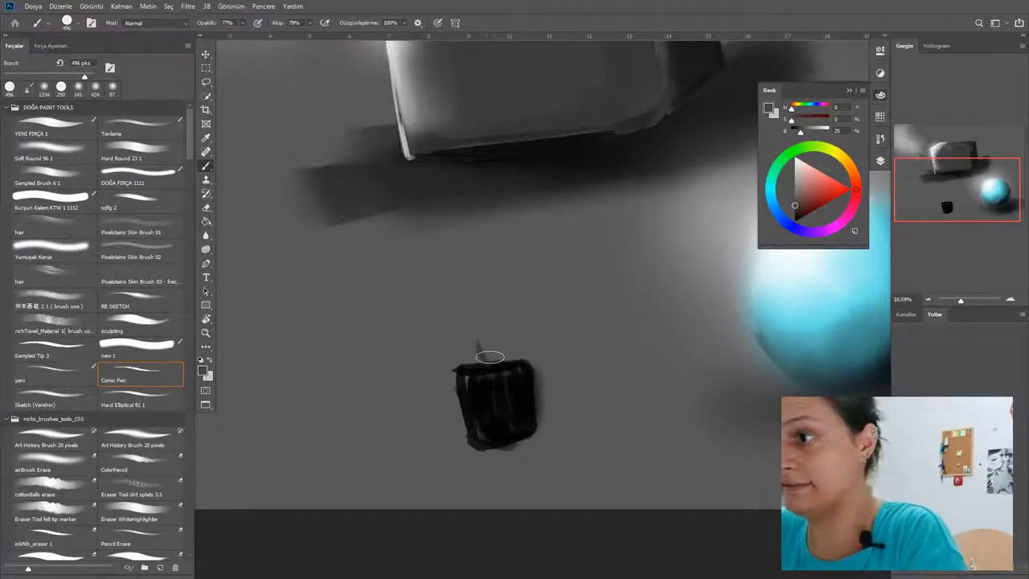
Paint a soft flame in light grey with 84% brightness above the black block, using the Soft Round 96 1 brush at 689 px.
click(70, 156)
click(794, 167)
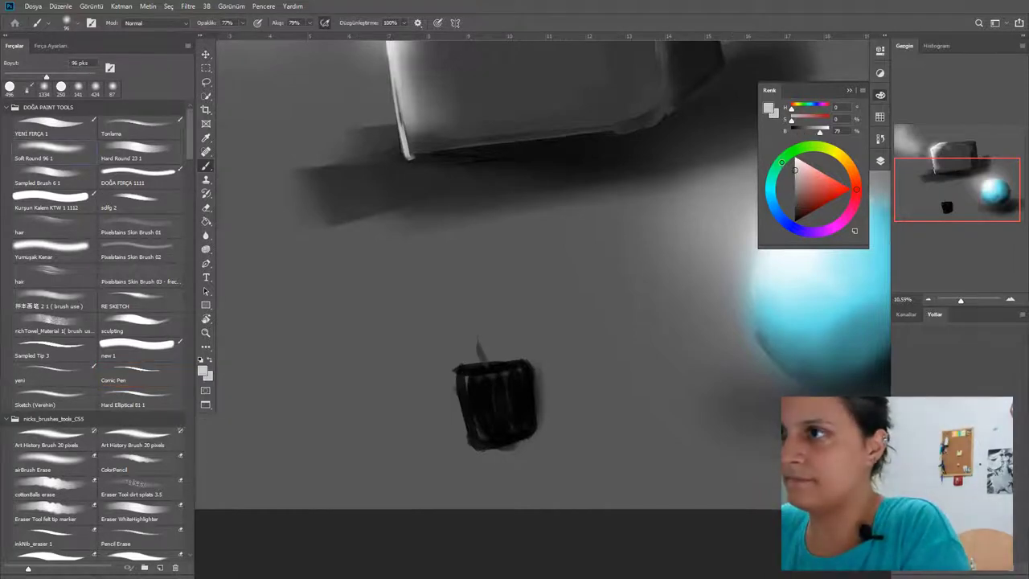
drag(538, 322, 593, 325)
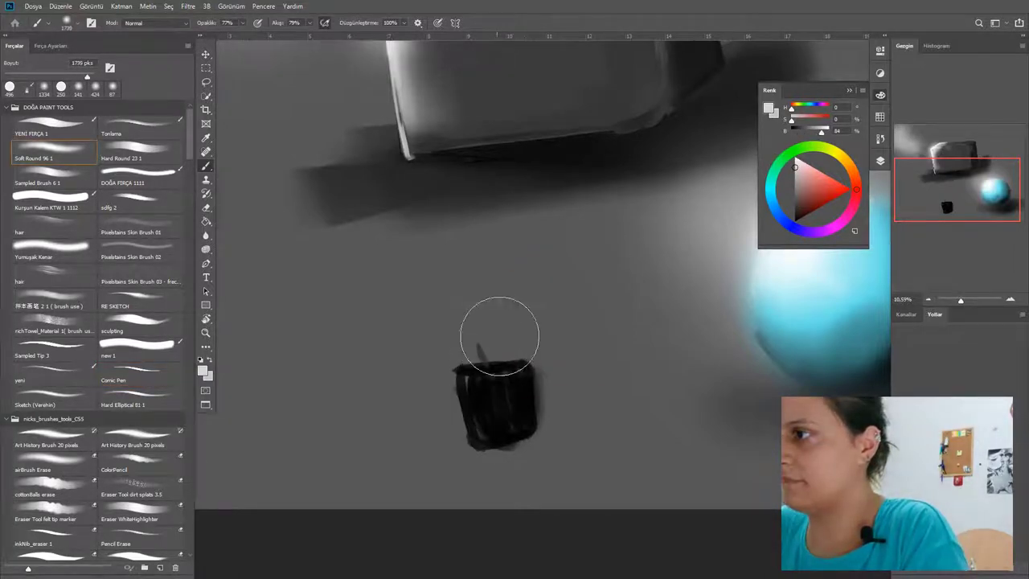
alt+right_click(529, 334)
mouse_move(503, 343)
mouse_down()
mouse_move(487, 279)
mouse_move(492, 351)
mouse_move(477, 313)
mouse_move(495, 262)
mouse_move(521, 321)
mouse_move(494, 356)
mouse_move(484, 296)
mouse_up()
drag(500, 361, 483, 290)
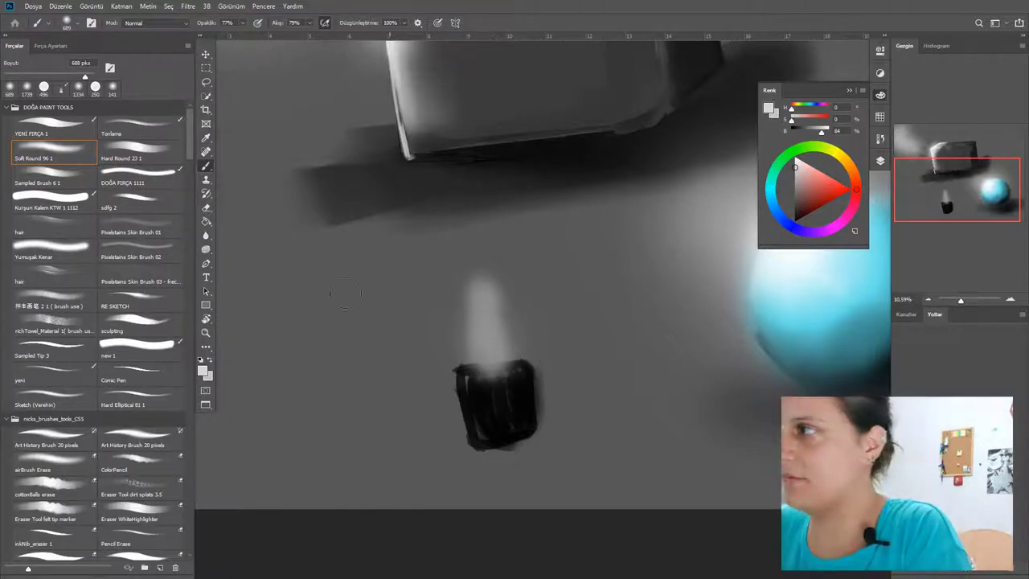
Pick a slightly lighter grey and shape the flame's upper end into a point with the Tonlama brush.
click(164, 127)
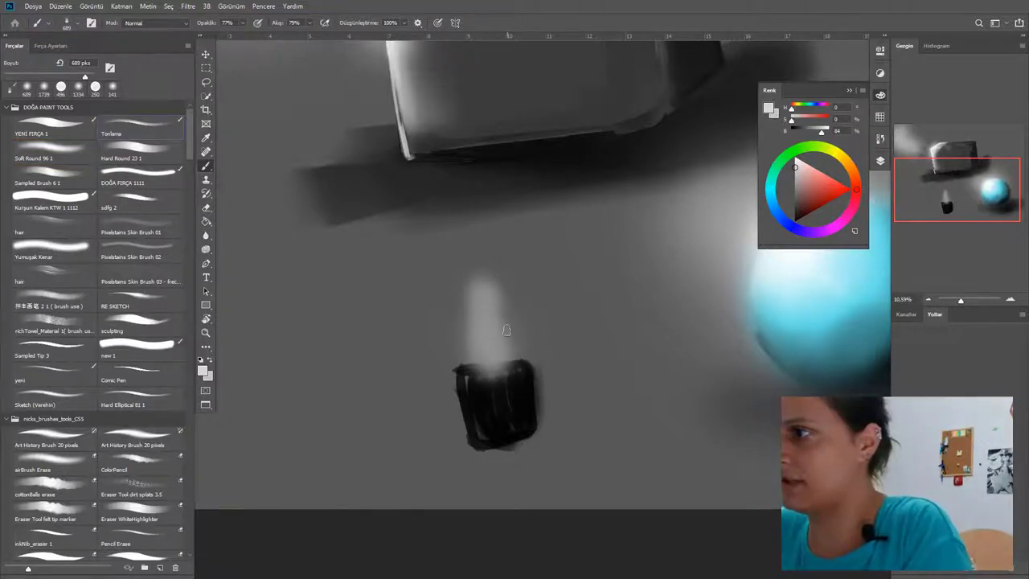
click(794, 164)
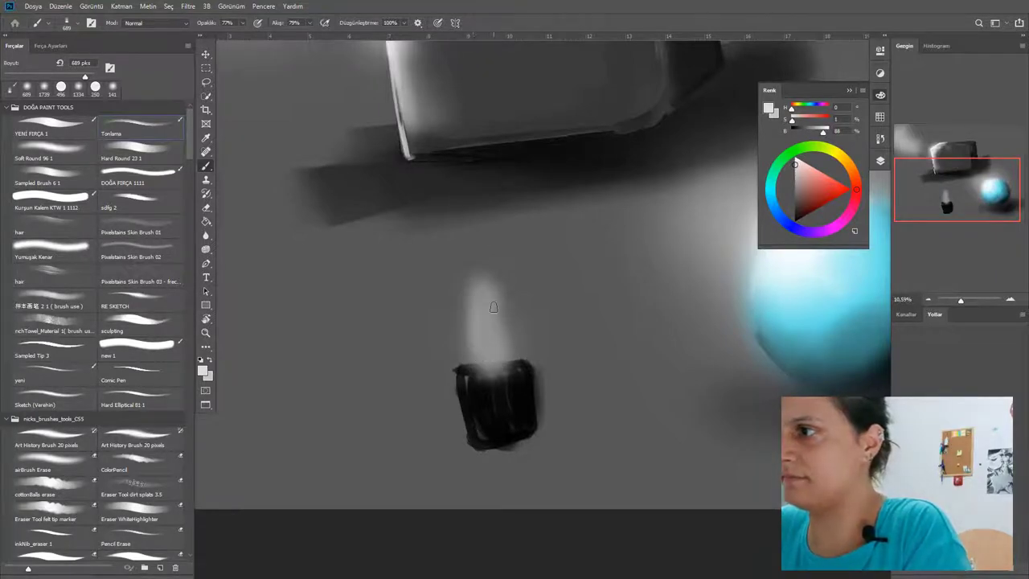
mouse_move(493, 308)
mouse_down()
mouse_move(487, 354)
mouse_move(473, 262)
mouse_up()
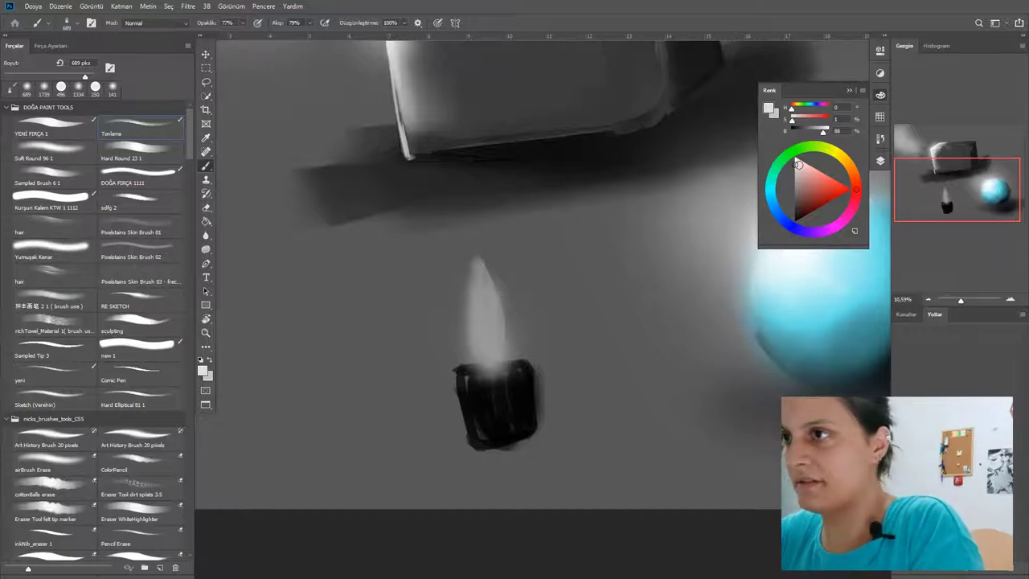
Set the painting colour to pure white with 100% brightness and raise the Tonlama brush's opacity and flow to 100%.
drag(794, 164, 794, 161)
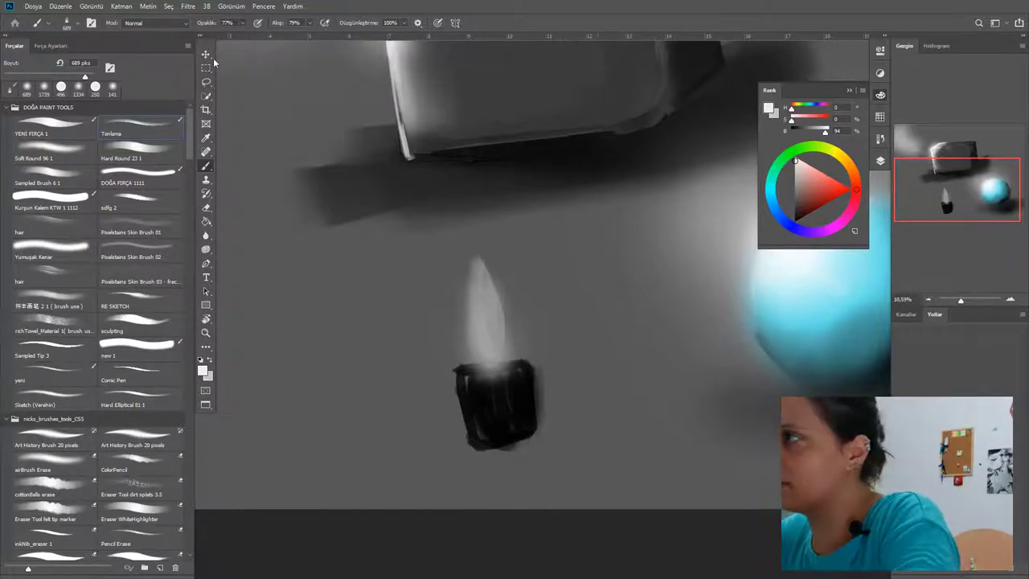
drag(204, 28, 308, 63)
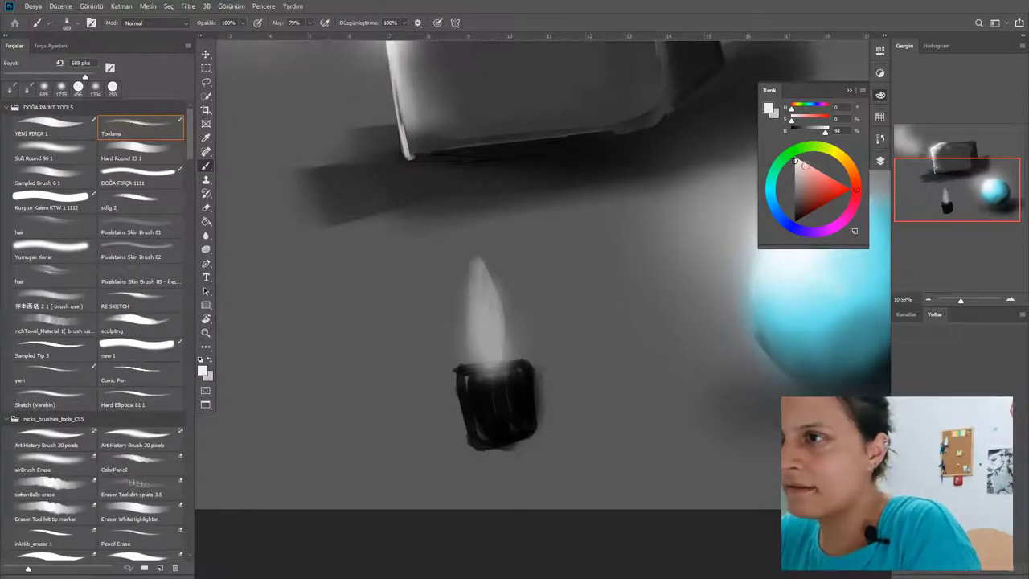
click(796, 157)
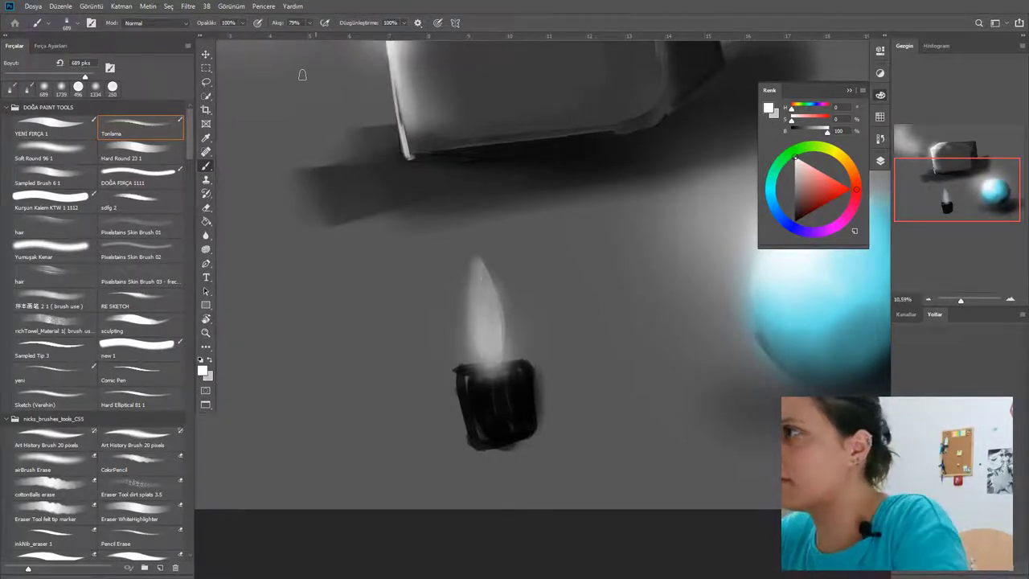
key(shift+0)
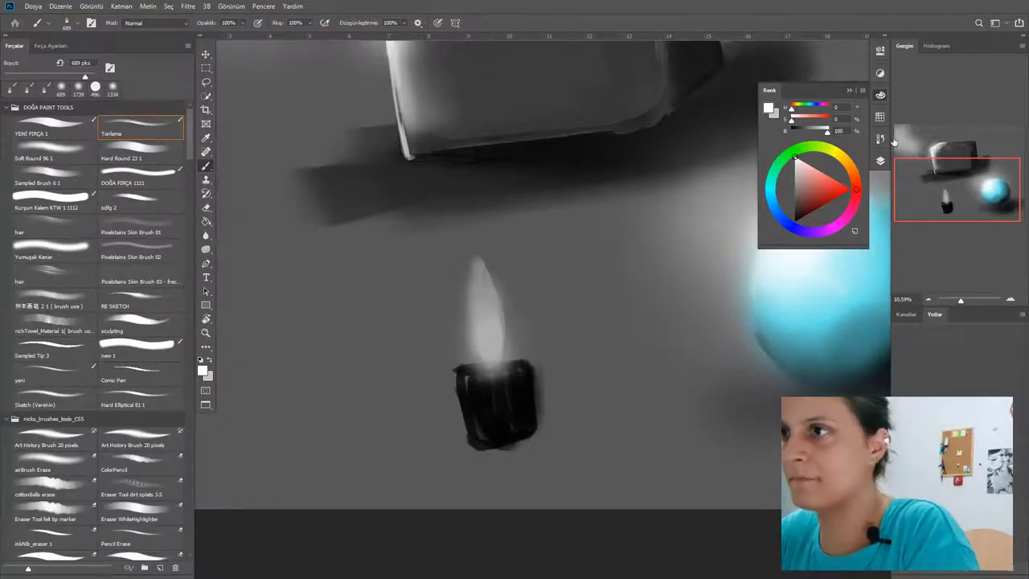
Add a new layer above the renk layer and paint a white core at the base of the flame.
click(881, 162)
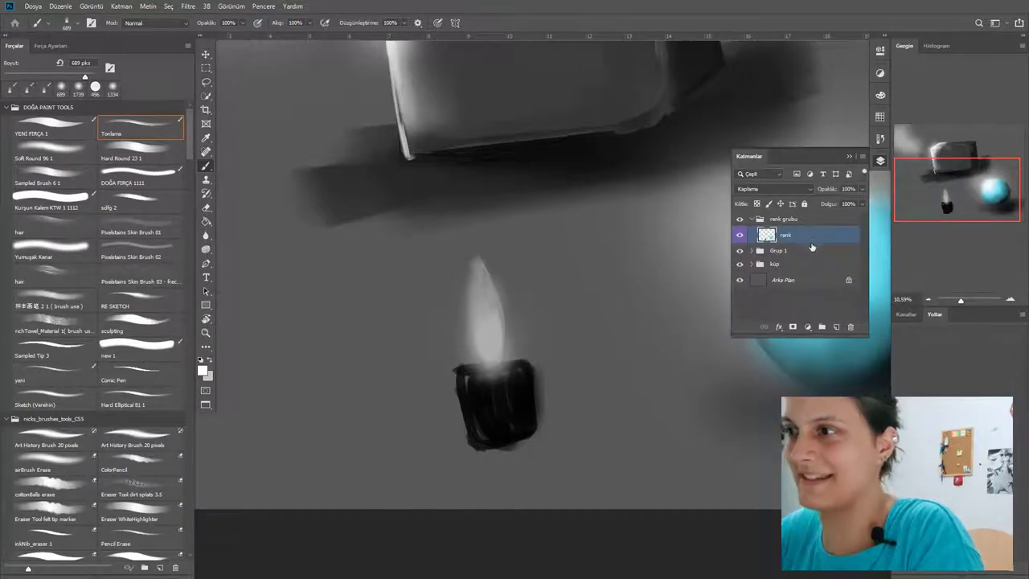
click(836, 327)
drag(499, 363, 488, 325)
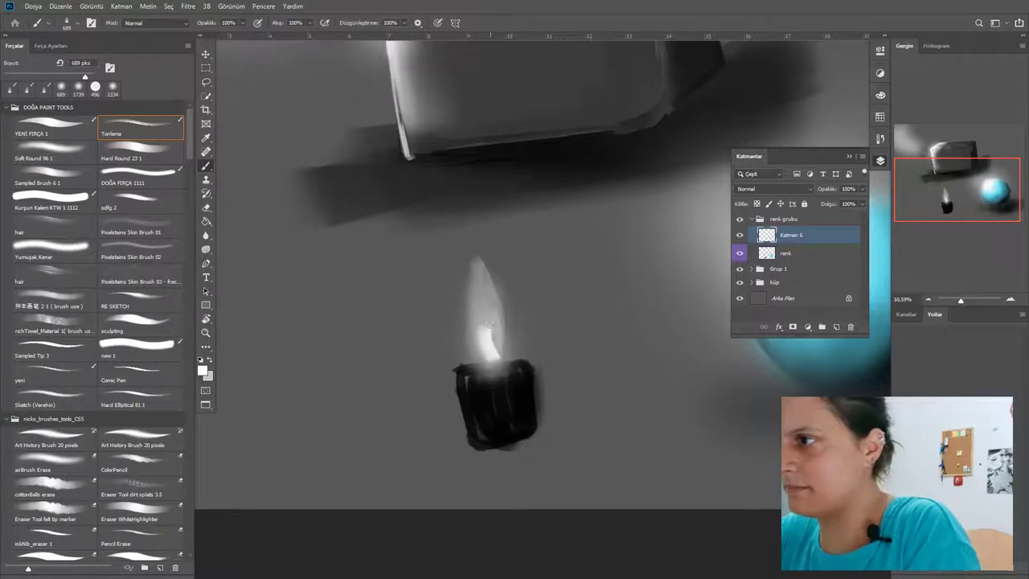
Move the new layer out of renk grubu to the top of the layer stack and rename it mum.
drag(809, 244, 798, 220)
click(801, 254)
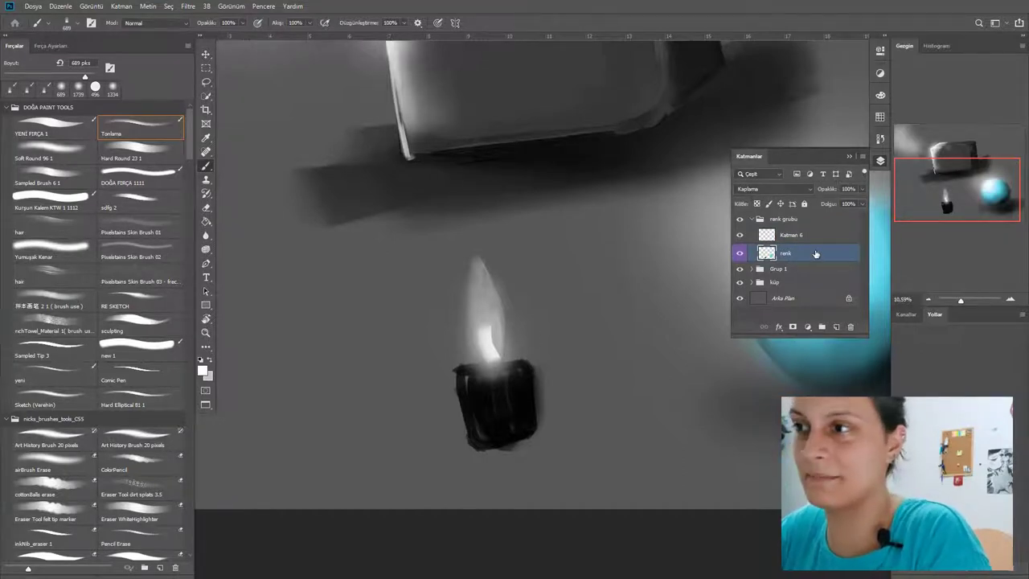
click(792, 236)
drag(807, 210, 806, 214)
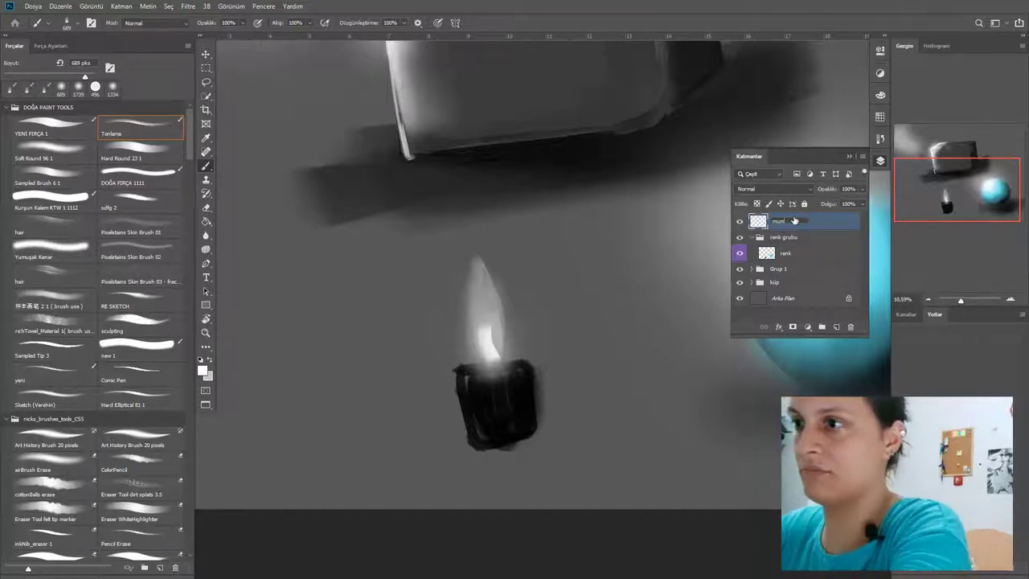
Extend the bright core up through the flame on the mum layer, using white and a light tone sampled from the flame.
drag(494, 357, 481, 319)
alt+click(487, 348)
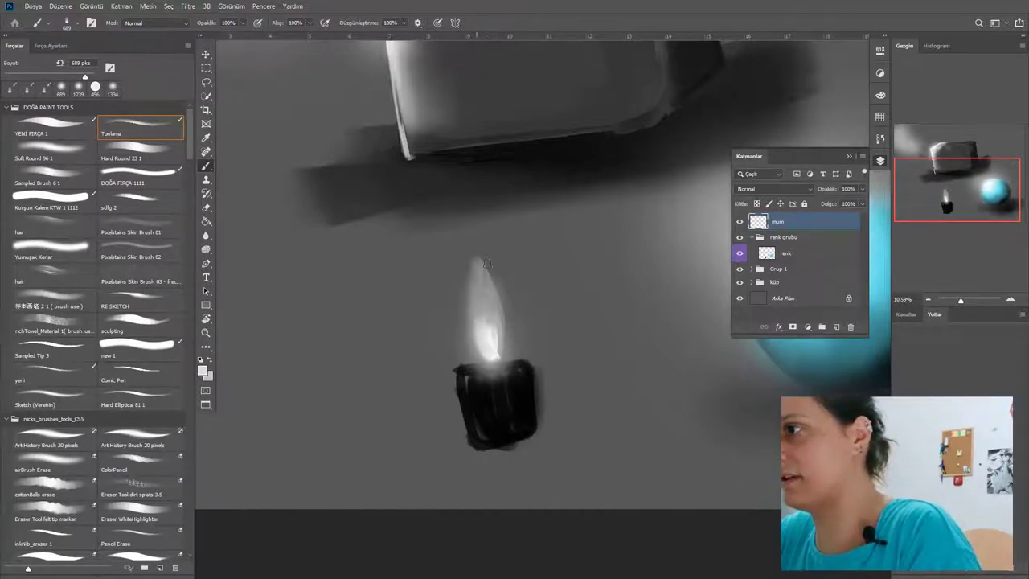
drag(498, 354, 474, 293)
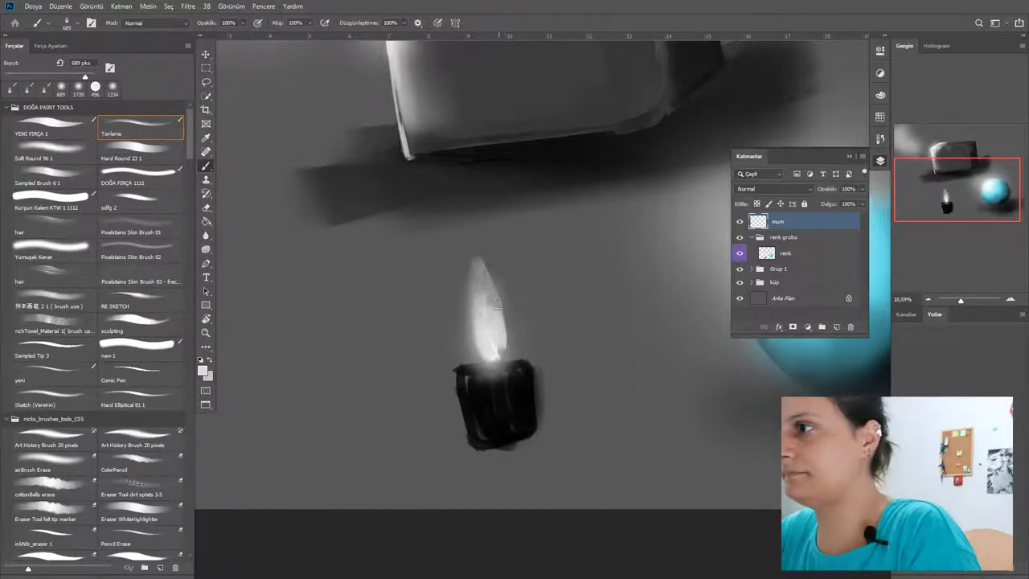
Refine the flame's base where it meets the candle with light tones sampled from the flame.
scroll(498, 350, up, 5)
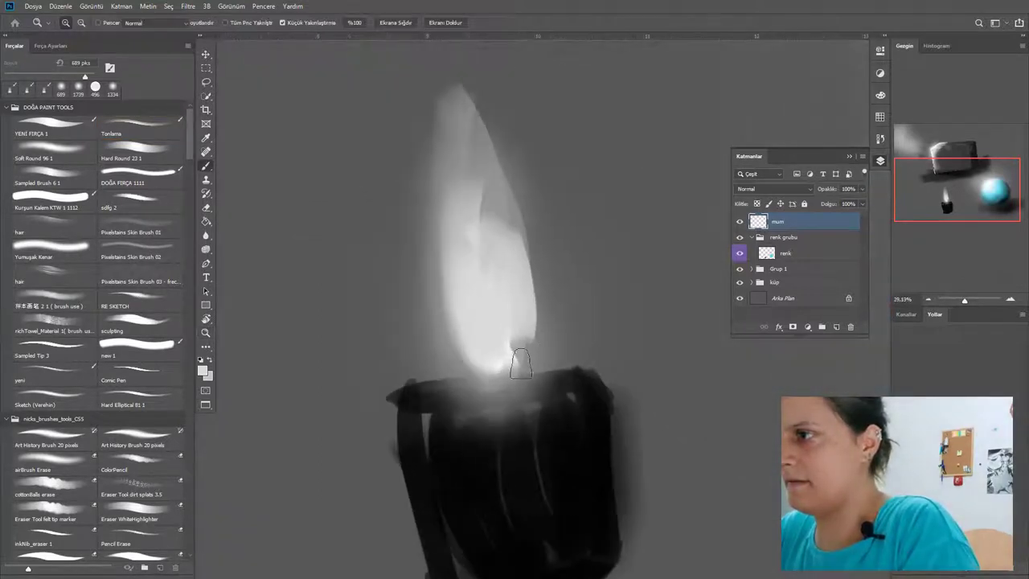
alt+click(503, 346)
key(r)
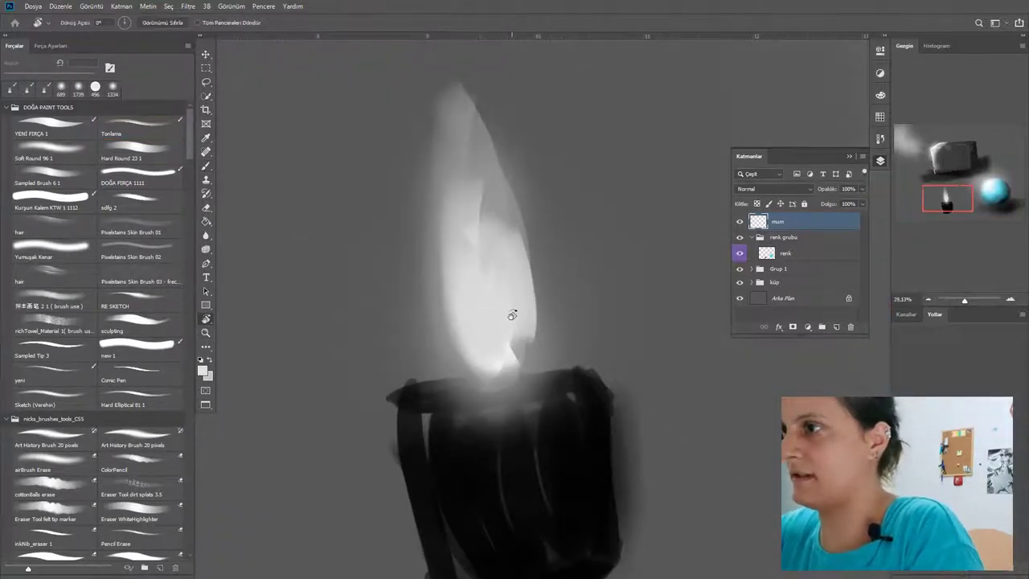
mouse_move(521, 276)
mouse_down()
mouse_move(537, 281)
mouse_move(529, 273)
mouse_up()
key(b)
drag(517, 394, 532, 331)
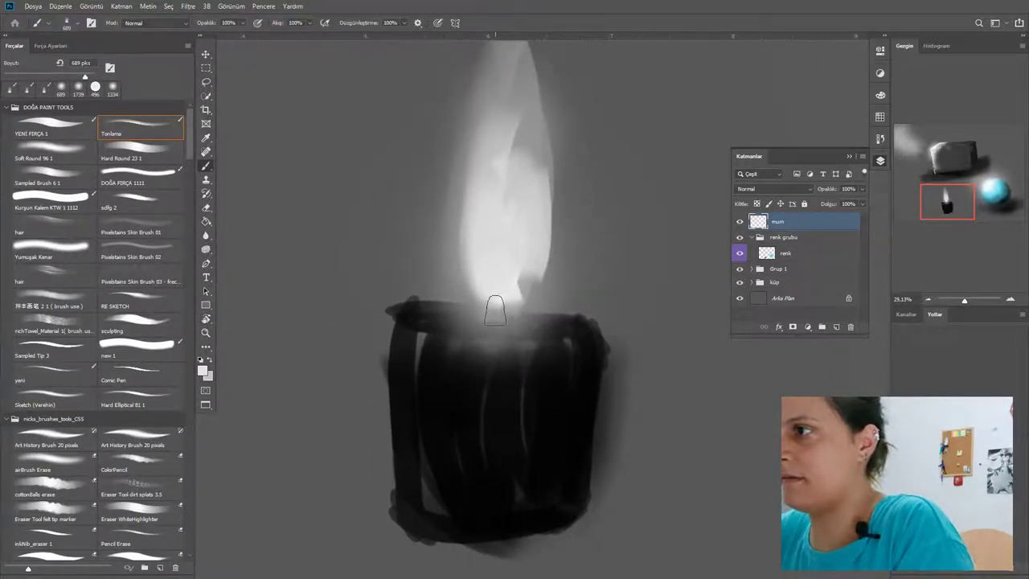
drag(496, 308, 485, 228)
mouse_move(497, 296)
mouse_down()
mouse_move(492, 161)
mouse_move(515, 286)
mouse_move(497, 177)
mouse_move(497, 258)
mouse_move(505, 271)
mouse_move(533, 274)
mouse_move(529, 303)
mouse_up()
key(alt)
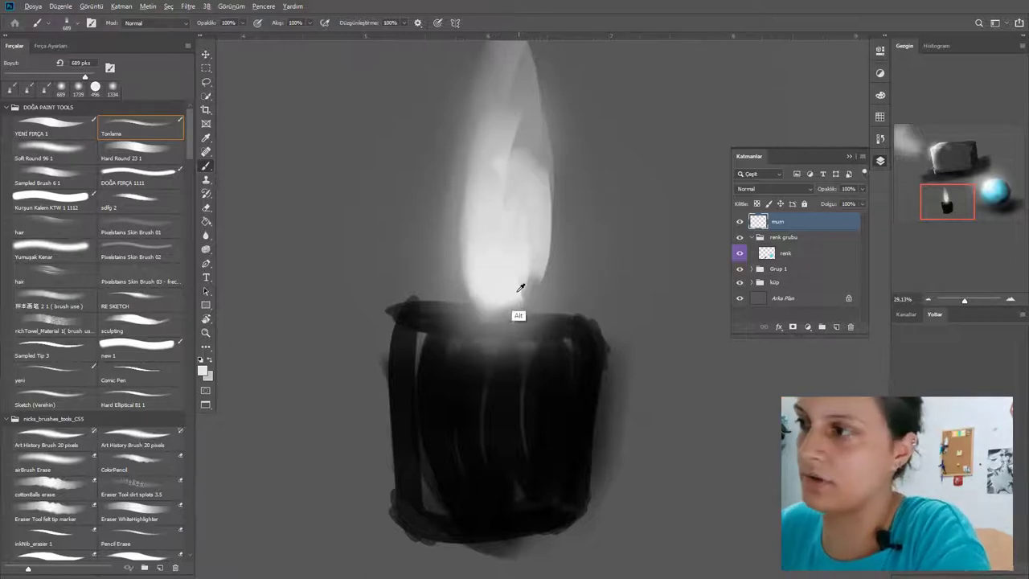
Set the sampled colour's saturation to 0% and touch up the flame's base with the brush at 450 px.
click(881, 94)
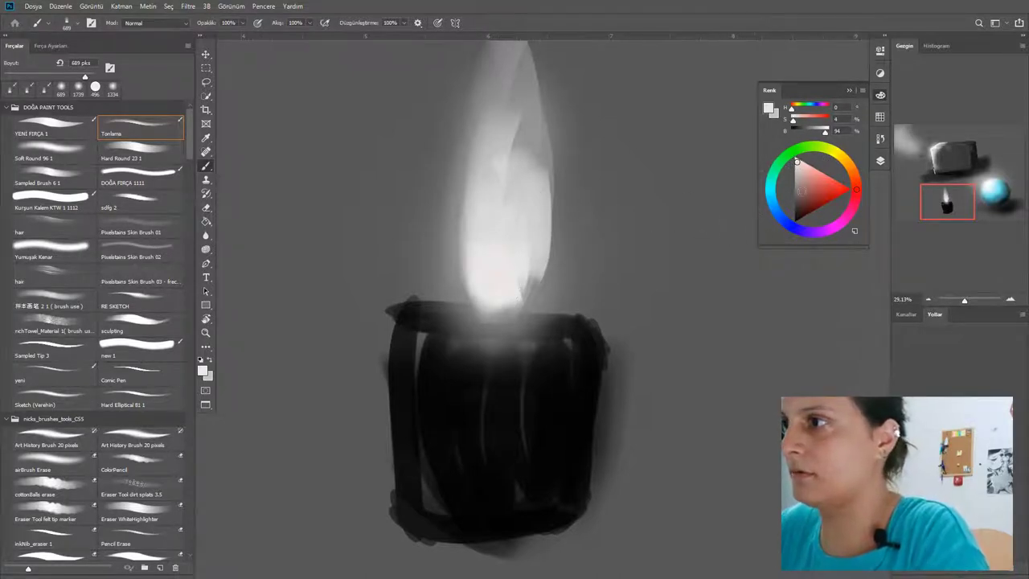
click(790, 121)
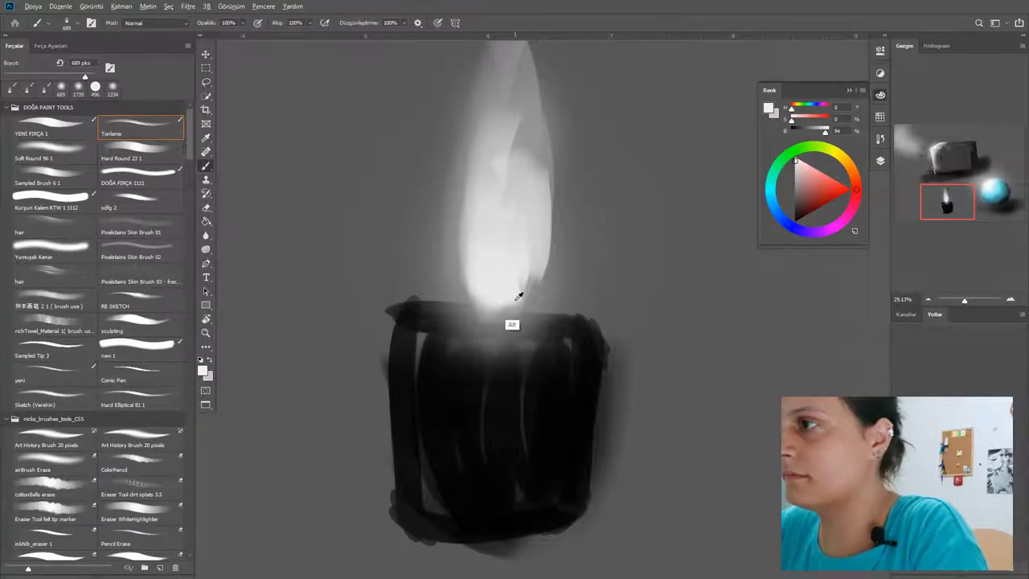
drag(515, 300, 493, 310)
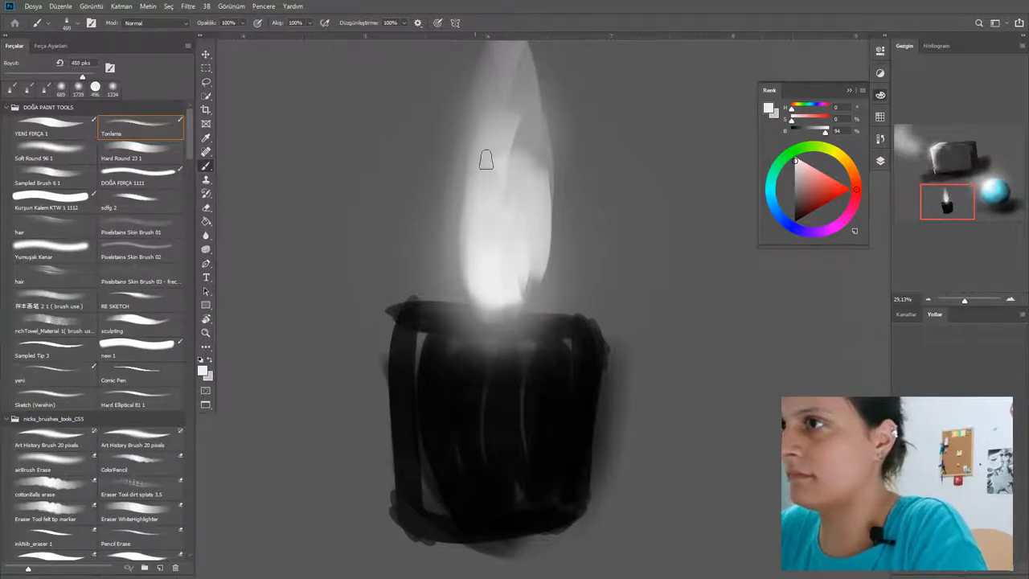
Set the colour to pure white with 0% saturation and 100% brightness, and brighten the lower core of the flame.
mouse_move(814, 118)
mouse_down()
mouse_move(805, 123)
mouse_move(832, 124)
mouse_up()
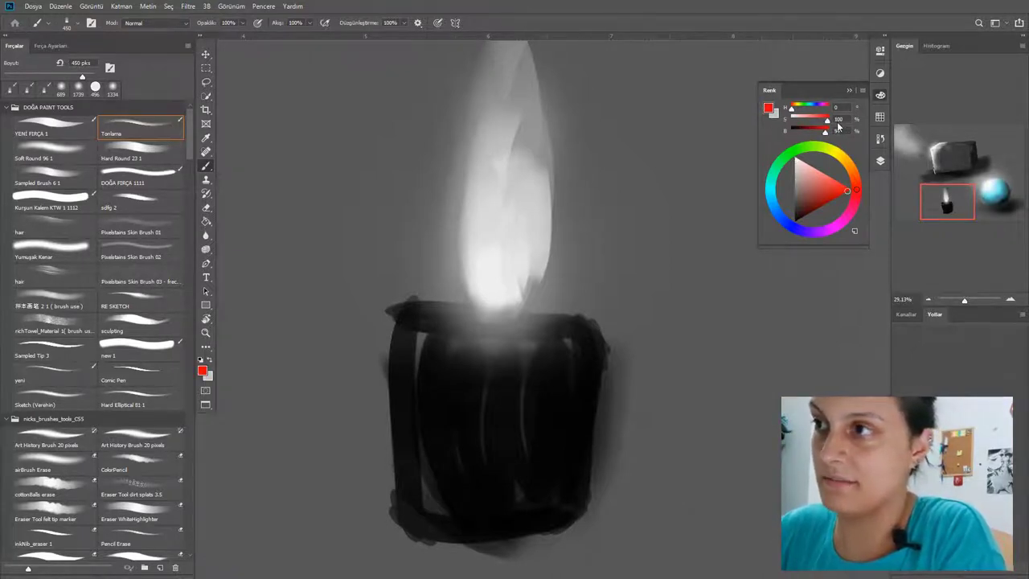
mouse_move(838, 126)
mouse_down()
mouse_move(784, 129)
mouse_move(832, 135)
mouse_move(801, 126)
mouse_move(832, 125)
mouse_move(803, 136)
mouse_move(823, 134)
mouse_move(790, 124)
mouse_move(830, 136)
mouse_up()
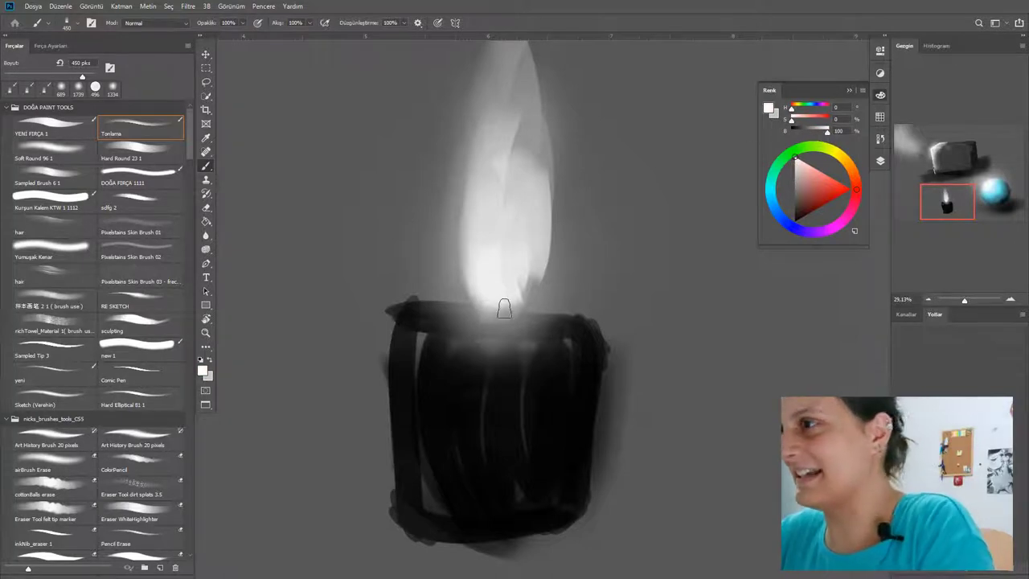
drag(494, 313, 481, 241)
mouse_move(500, 294)
mouse_down()
mouse_move(478, 258)
mouse_move(479, 218)
mouse_move(515, 243)
mouse_up()
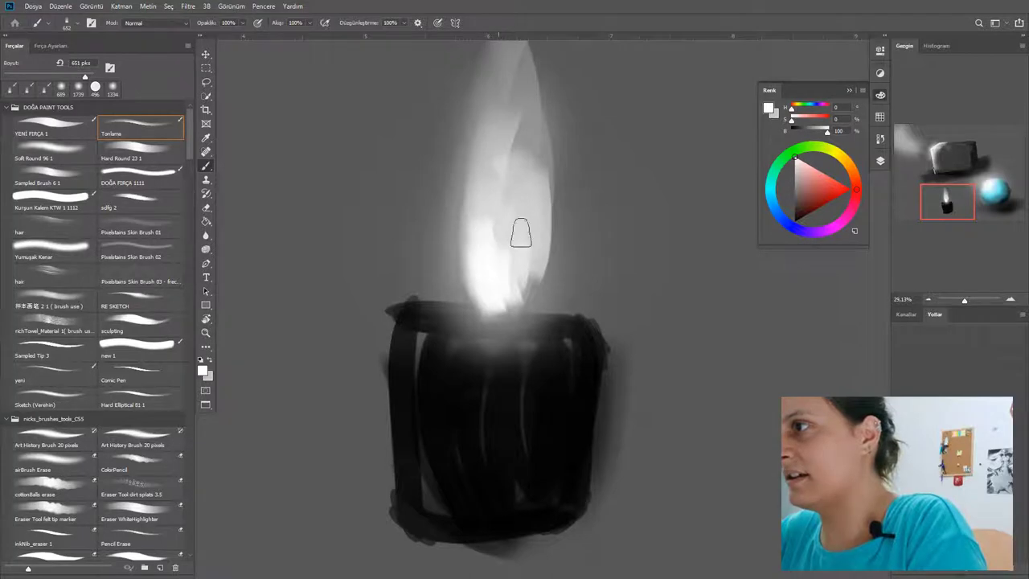
Try a vertical white stroke on the empty background beside the flame, blend its edge with a sampled grey, and undo it.
drag(673, 115, 689, 333)
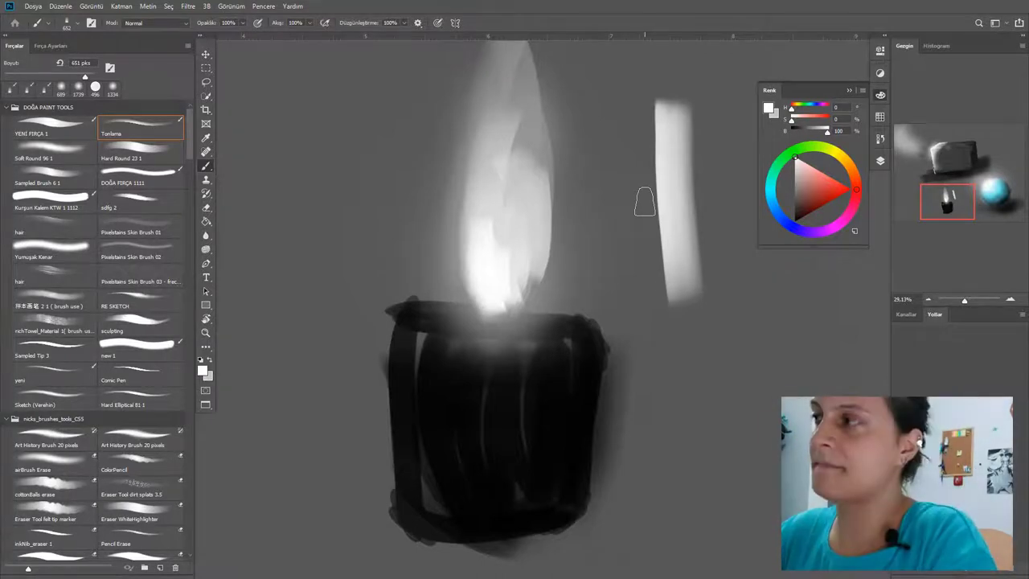
key(alt)
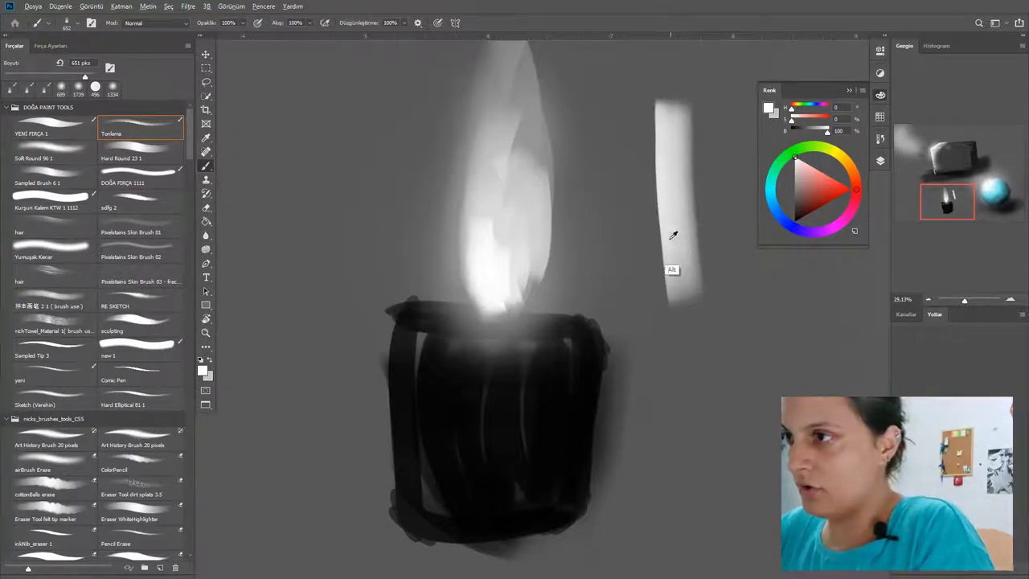
mouse_move(680, 258)
mouse_down()
mouse_move(696, 273)
mouse_move(667, 265)
mouse_move(697, 261)
mouse_up()
key(ctrl+z)
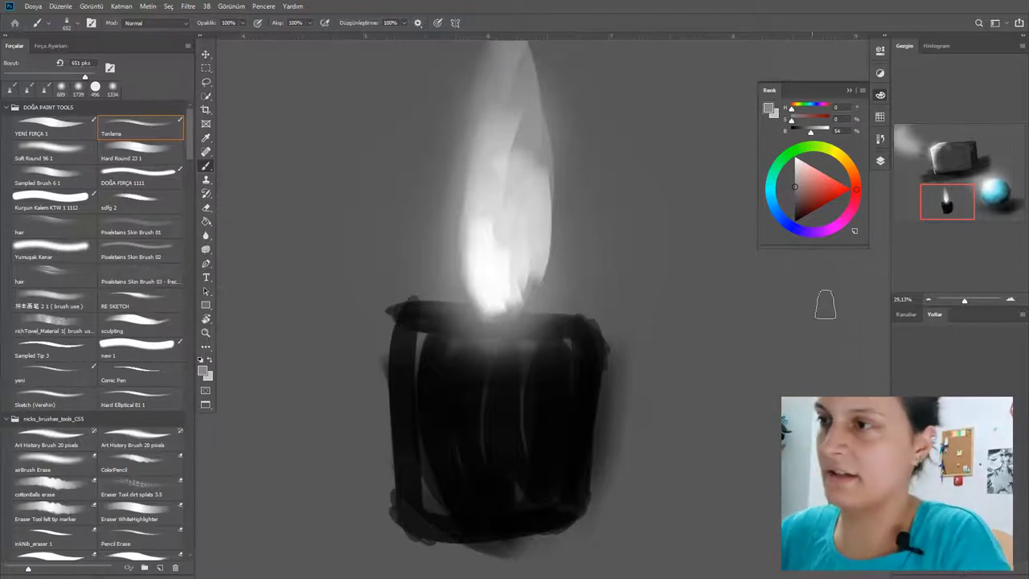
click(880, 160)
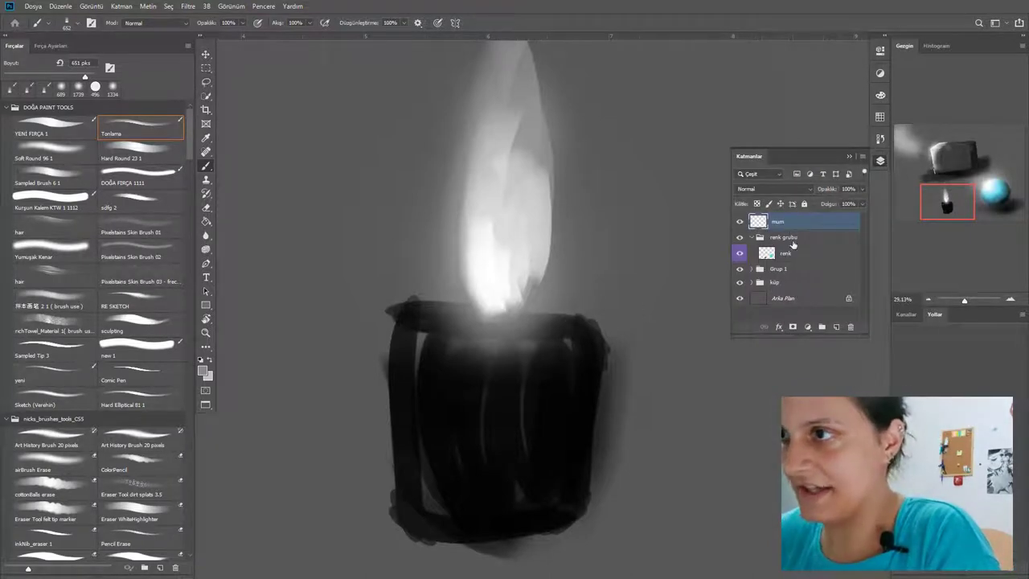
click(809, 196)
click(814, 196)
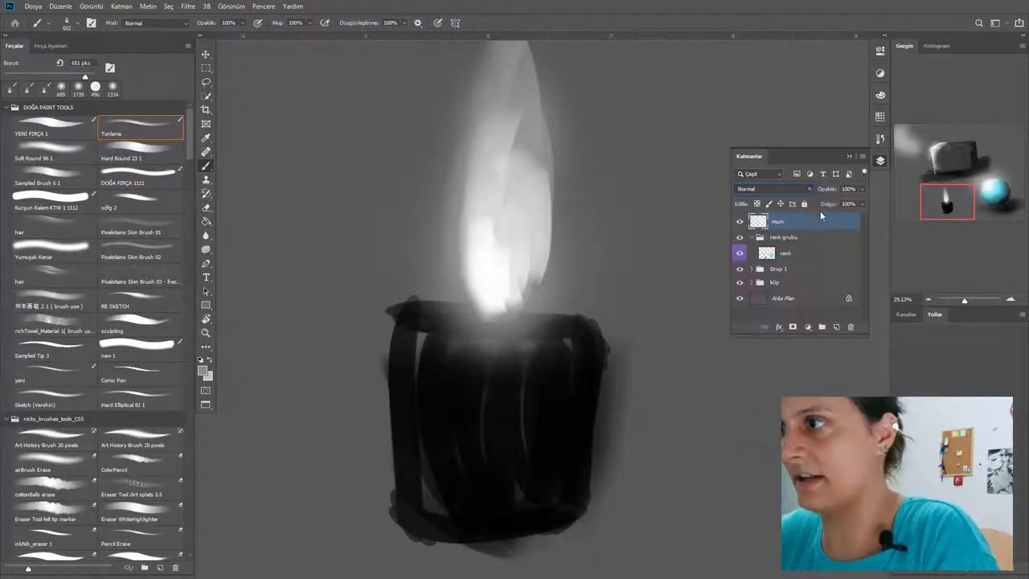
Try a stroke over the flame with the brush mode set to Renk Parlaklığı, and undo the stroke.
click(184, 27)
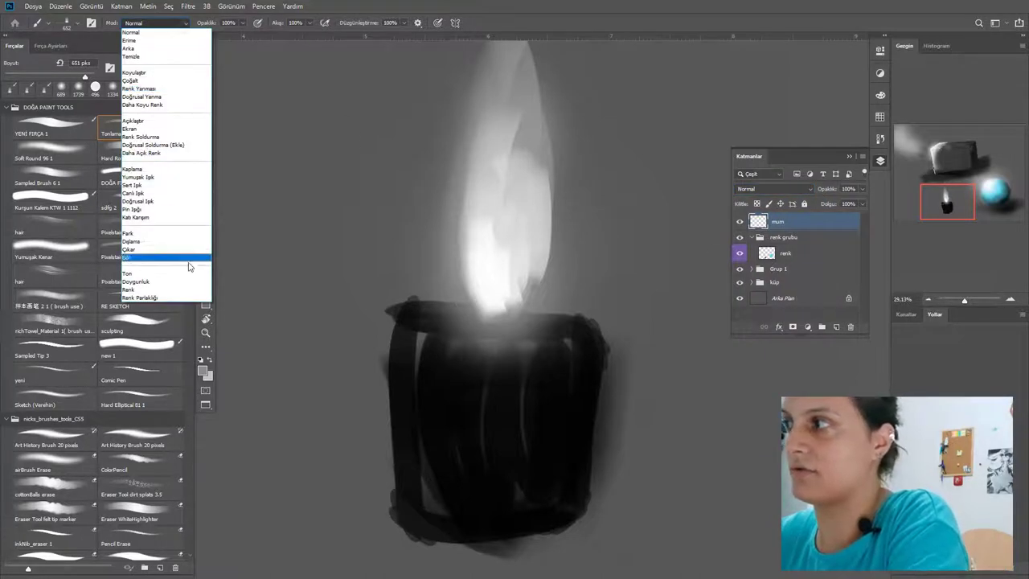
click(197, 299)
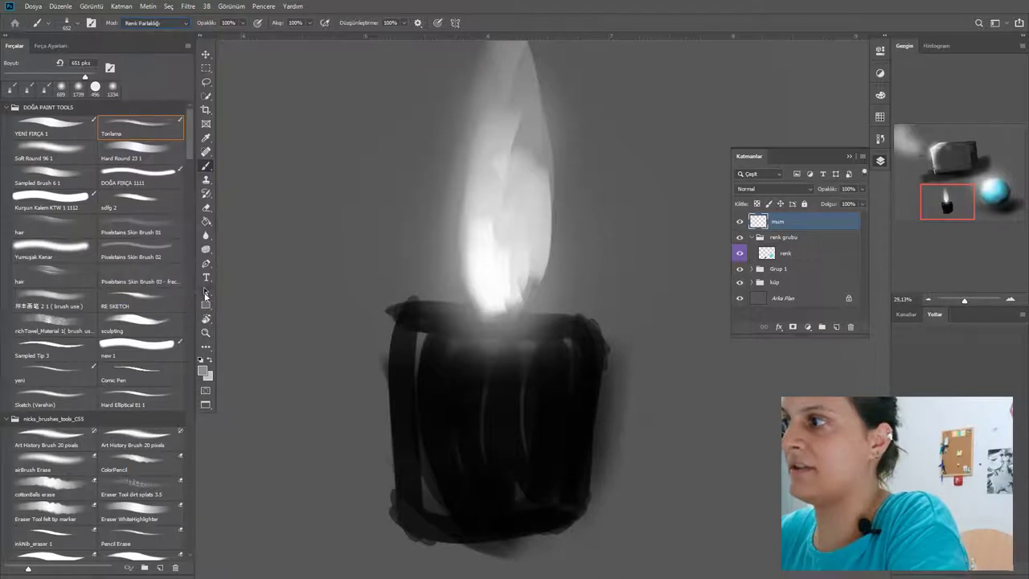
drag(498, 285, 489, 230)
key(ctrl+z)
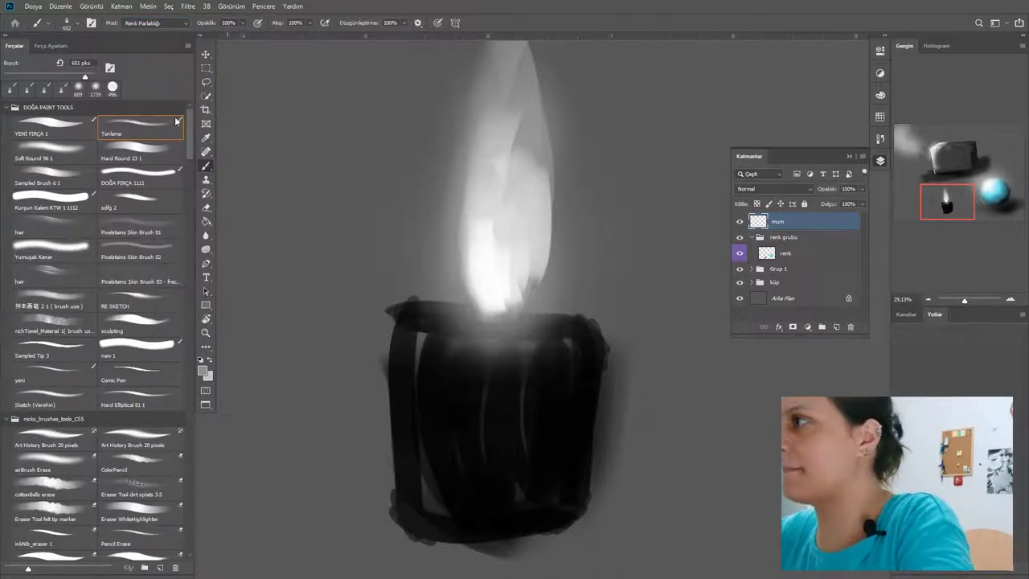
Set the brush colour to white with 0% saturation and 100% brightness, and paint over the flame's lower core.
click(187, 25)
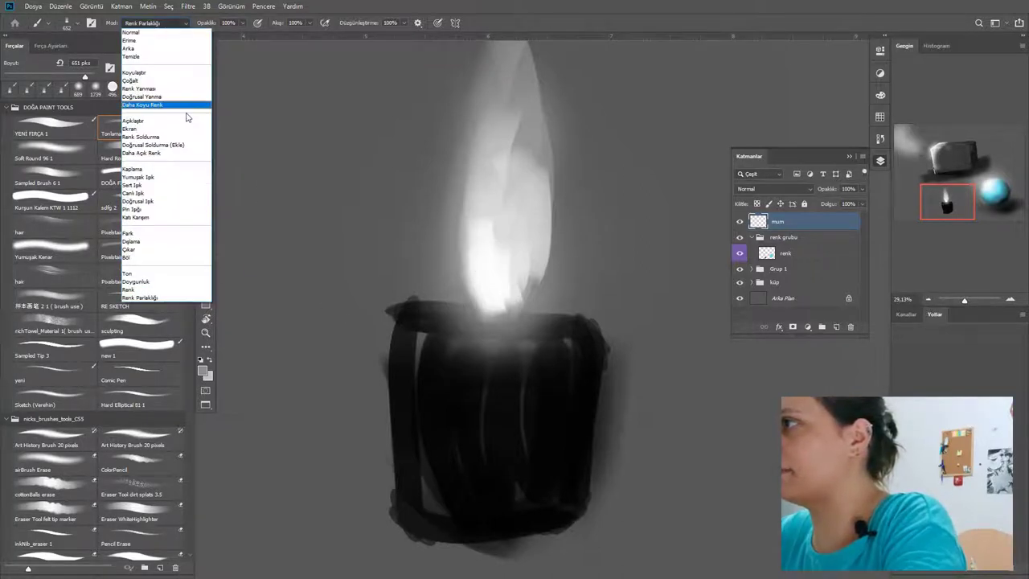
click(881, 96)
click(880, 95)
drag(818, 133, 869, 113)
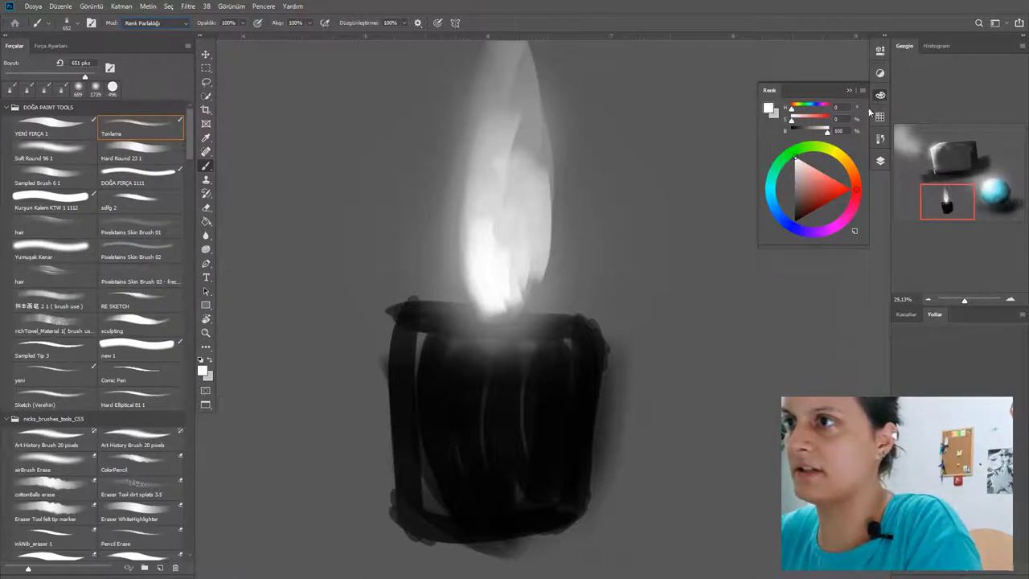
click(880, 96)
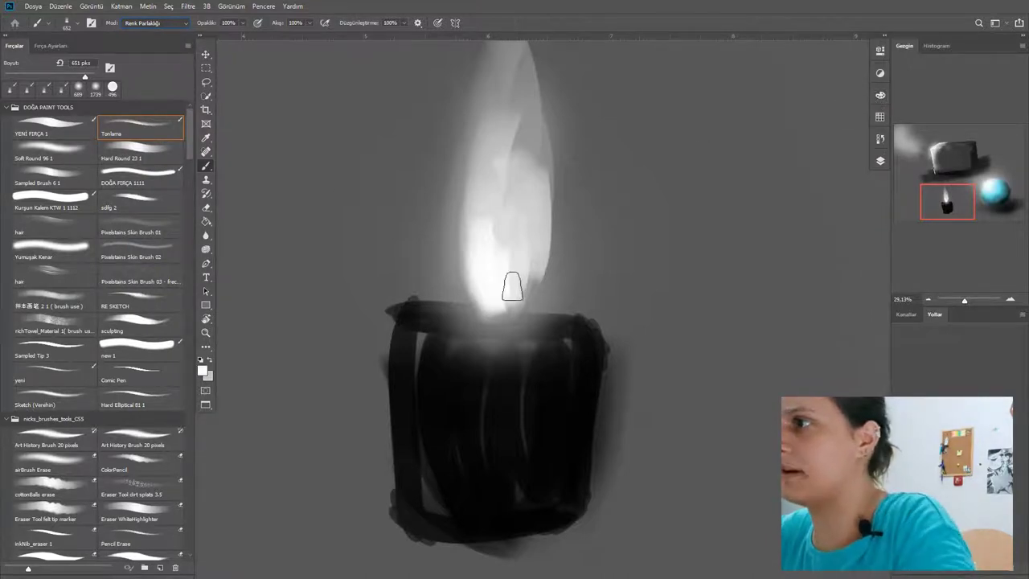
mouse_move(513, 287)
mouse_down()
mouse_move(476, 164)
mouse_move(480, 231)
mouse_up()
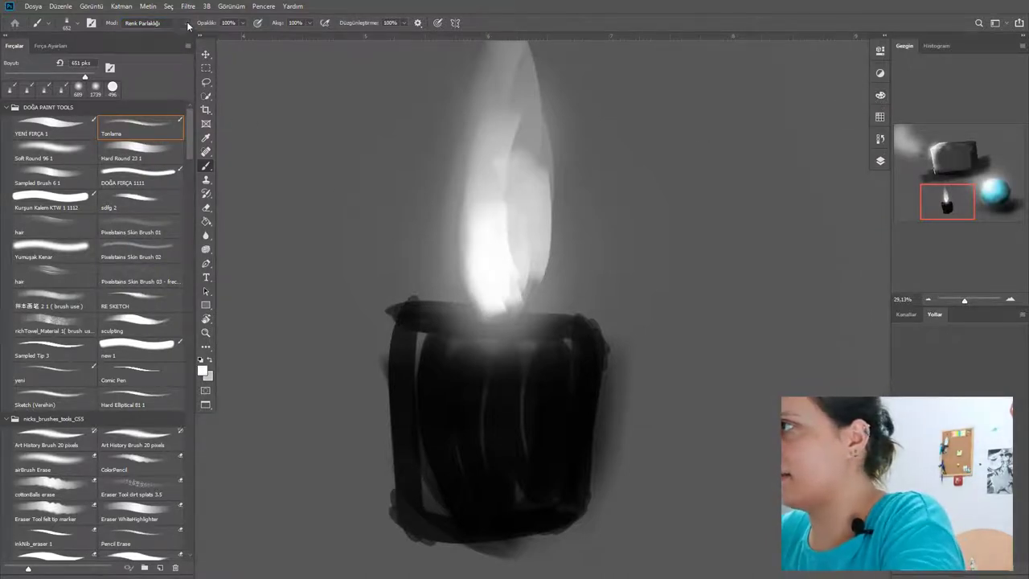
Paint white strokes down the flame's left side with the brush mode kept on Renk Parlaklığı.
click(187, 24)
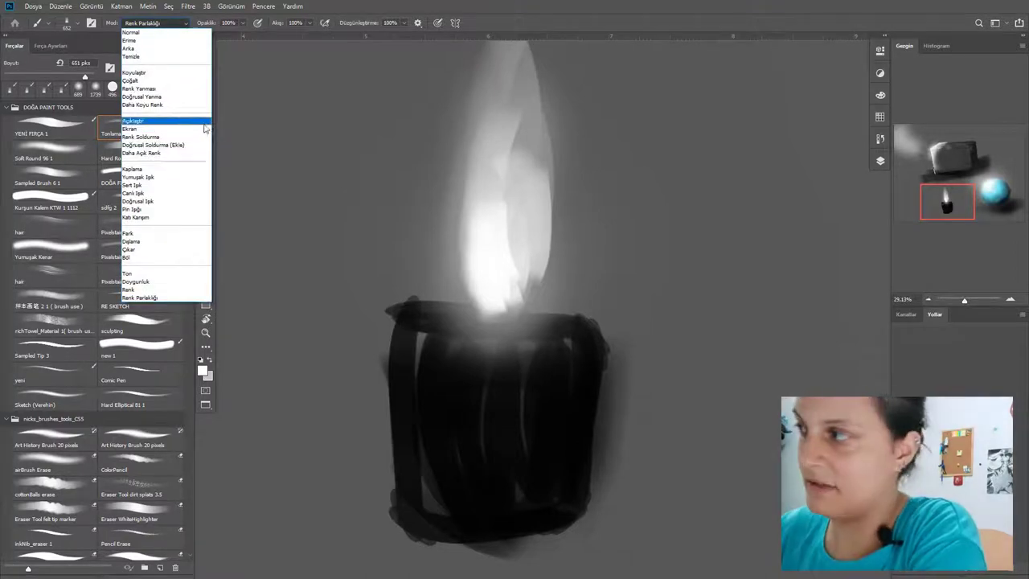
click(181, 27)
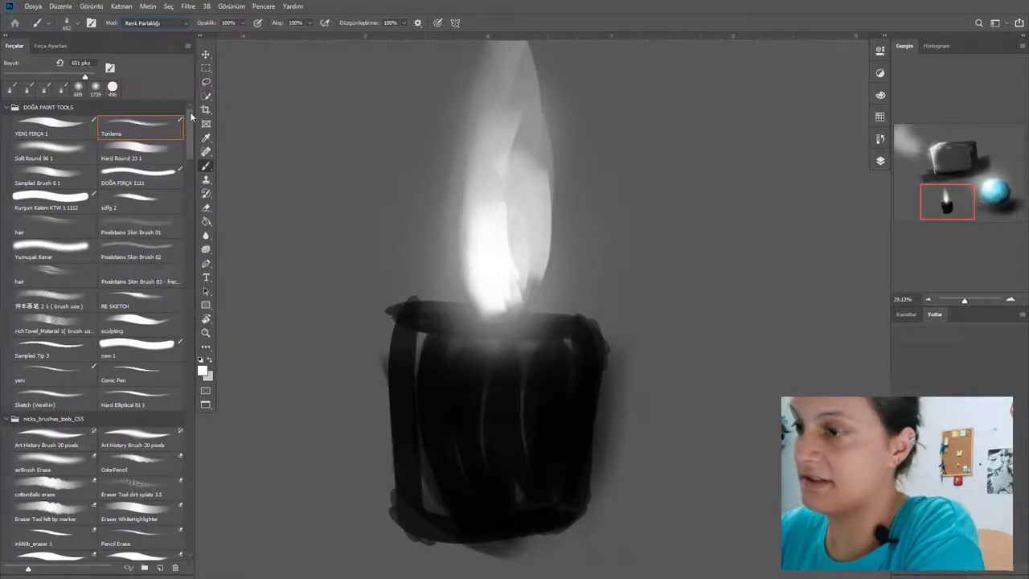
click(881, 95)
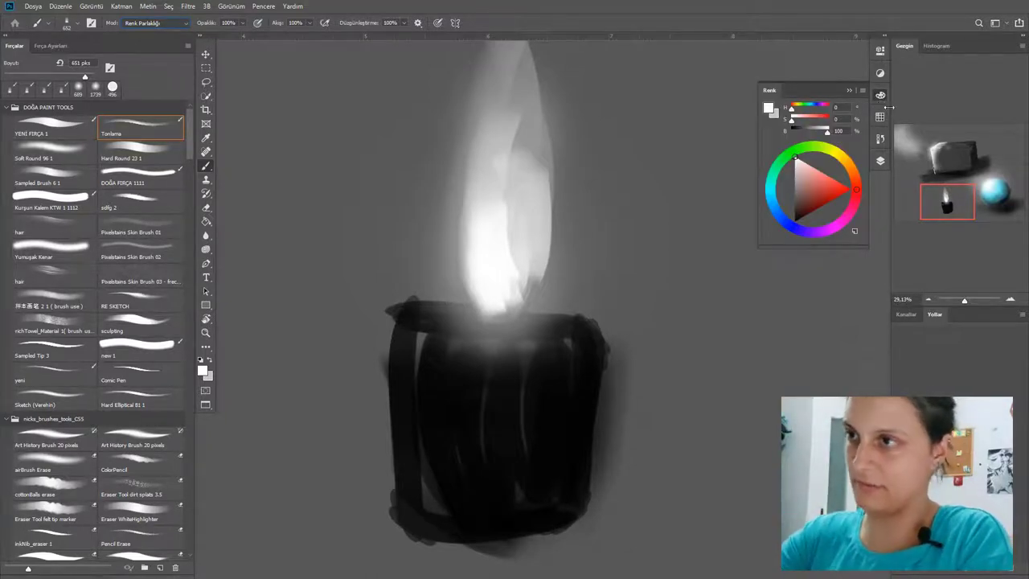
click(881, 95)
drag(459, 235, 473, 291)
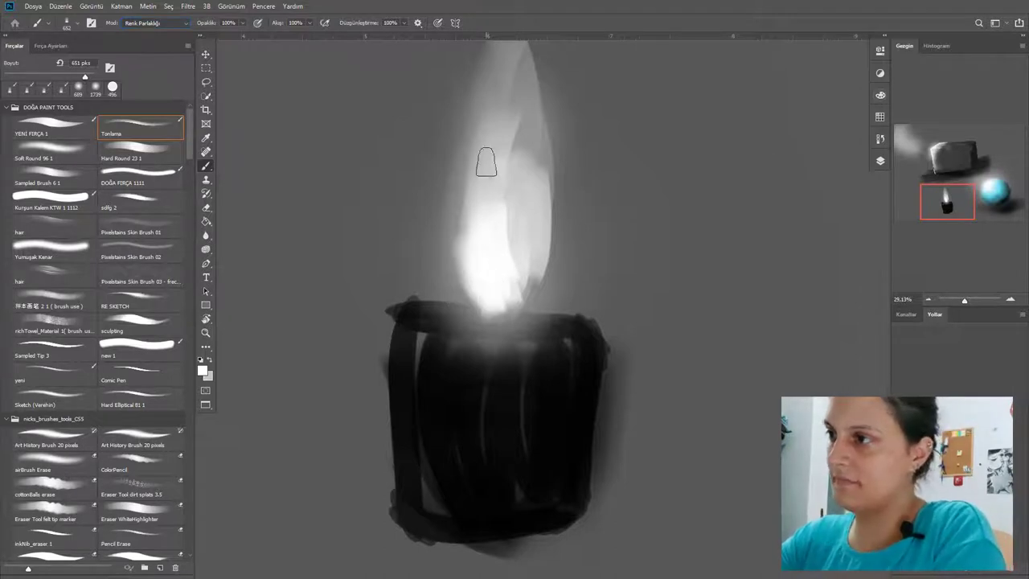
drag(474, 123, 473, 240)
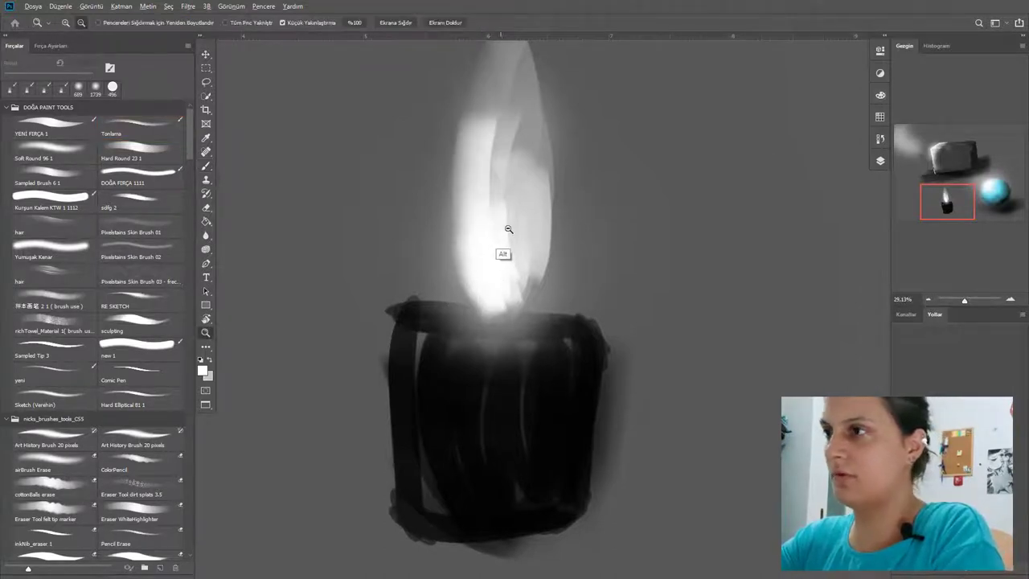
Blend the white strokes into the flame with the Soft Round 96 1 brush at 493 px and a grey sampled from the flame.
alt+click(501, 252)
click(68, 161)
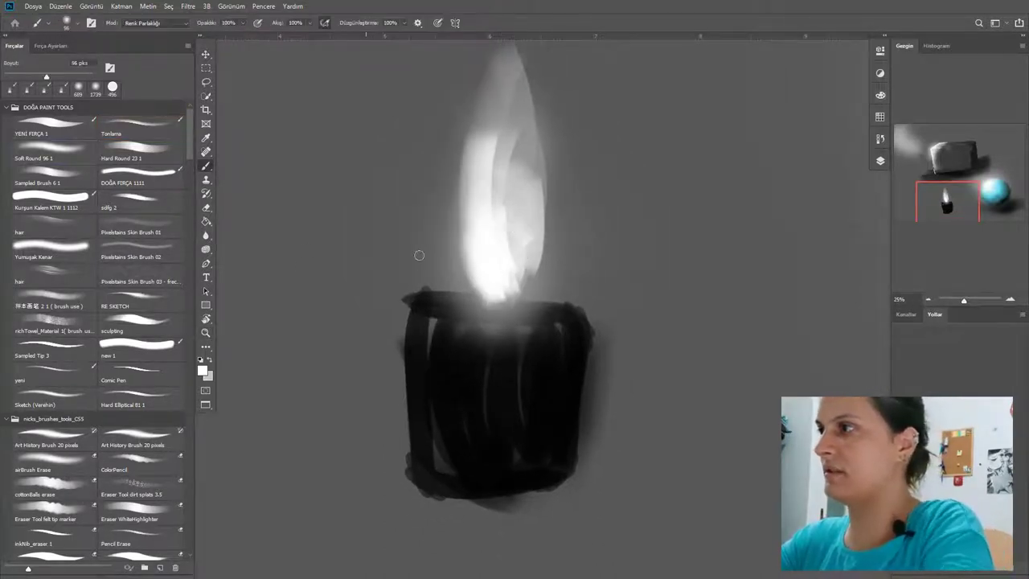
alt+click(510, 152)
mouse_move(491, 168)
mouse_down()
mouse_move(525, 163)
mouse_move(516, 221)
mouse_move(515, 195)
mouse_up()
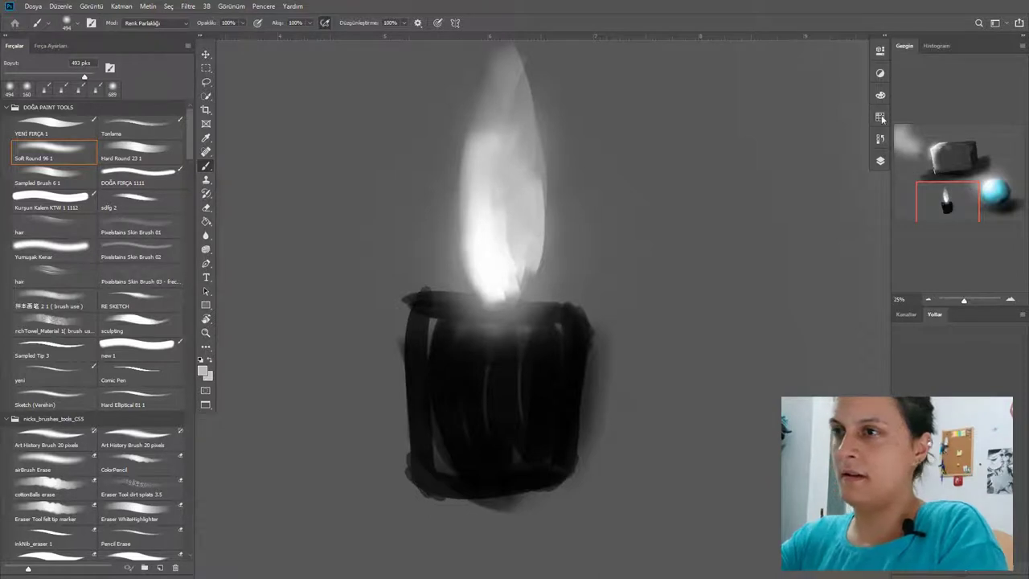
Create a layer named renk above the mum layer and set its blend mode to Kaplama.
click(880, 159)
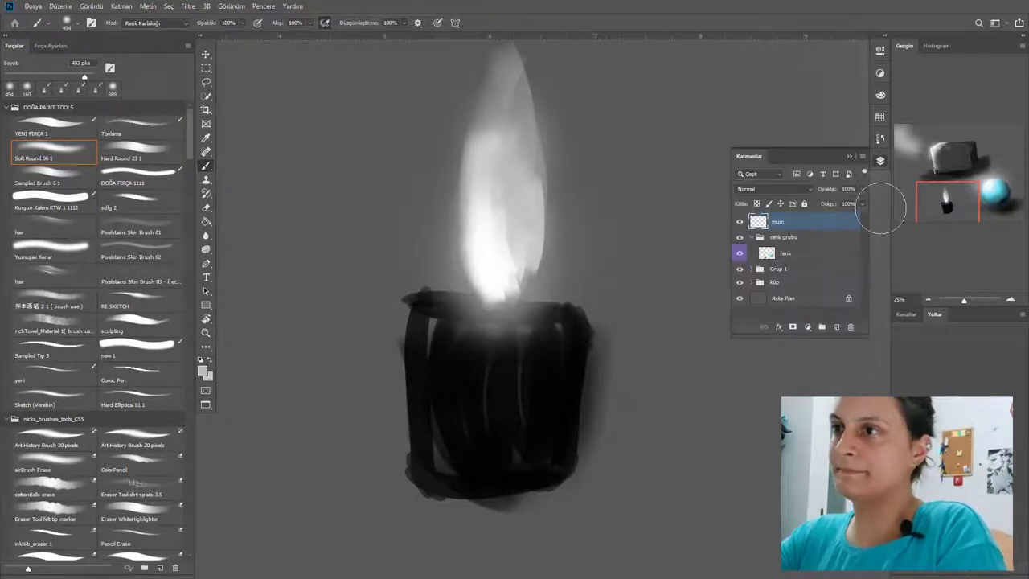
click(837, 328)
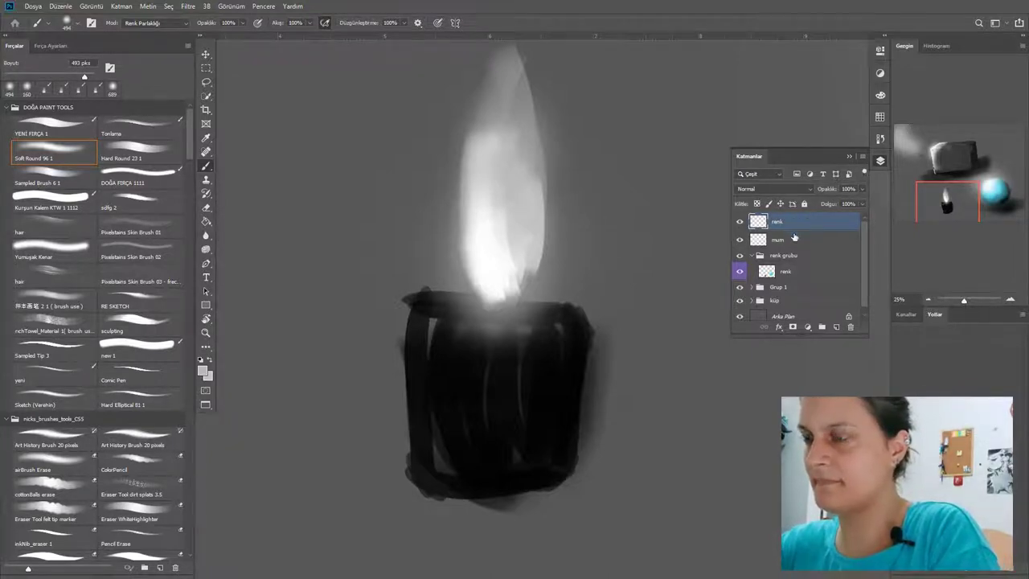
mouse_move(787, 228)
mouse_down()
mouse_move(798, 275)
mouse_move(793, 209)
mouse_move(795, 219)
mouse_up()
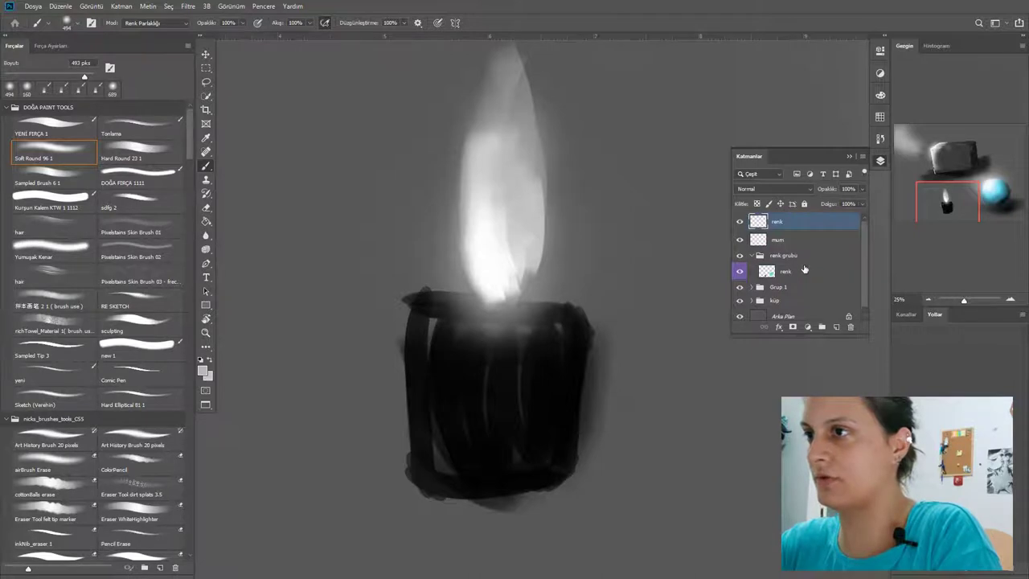
drag(499, 168, 542, 209)
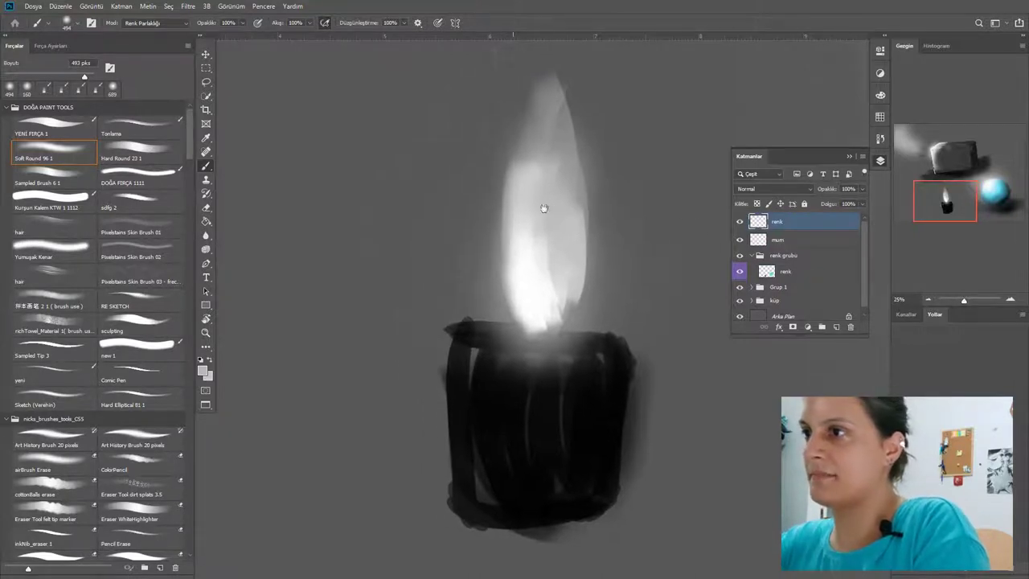
click(808, 190)
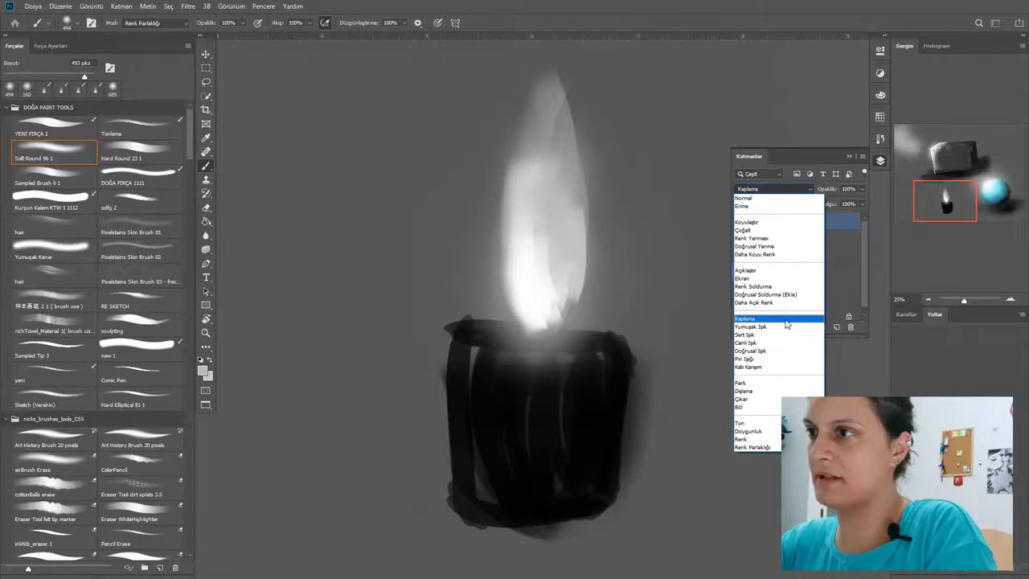
click(786, 324)
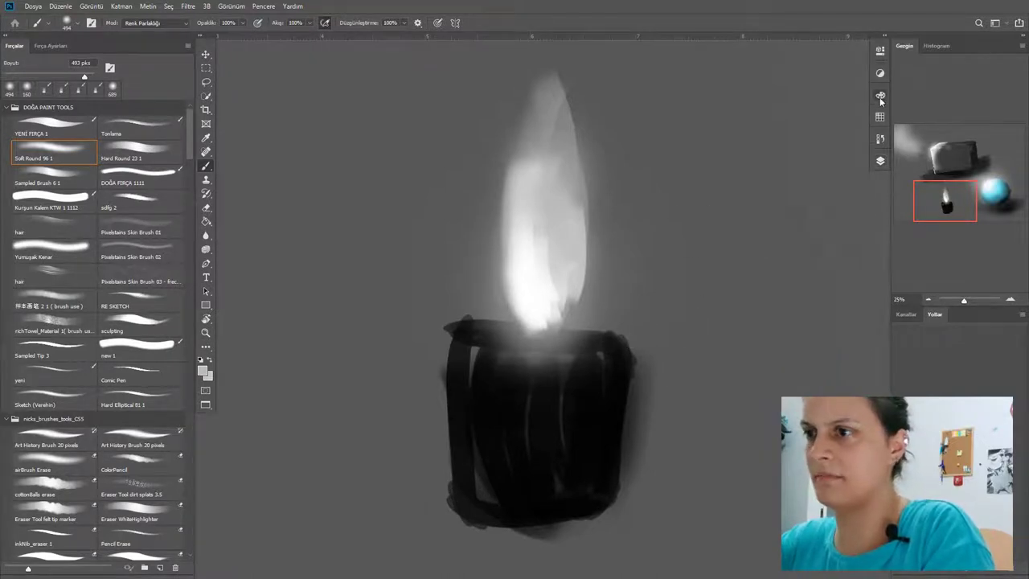
Colour the flame with orange at hue 39°, saturation 66% and brightness 100%, undoing a trial dab beside the tip.
click(880, 96)
click(843, 164)
click(845, 159)
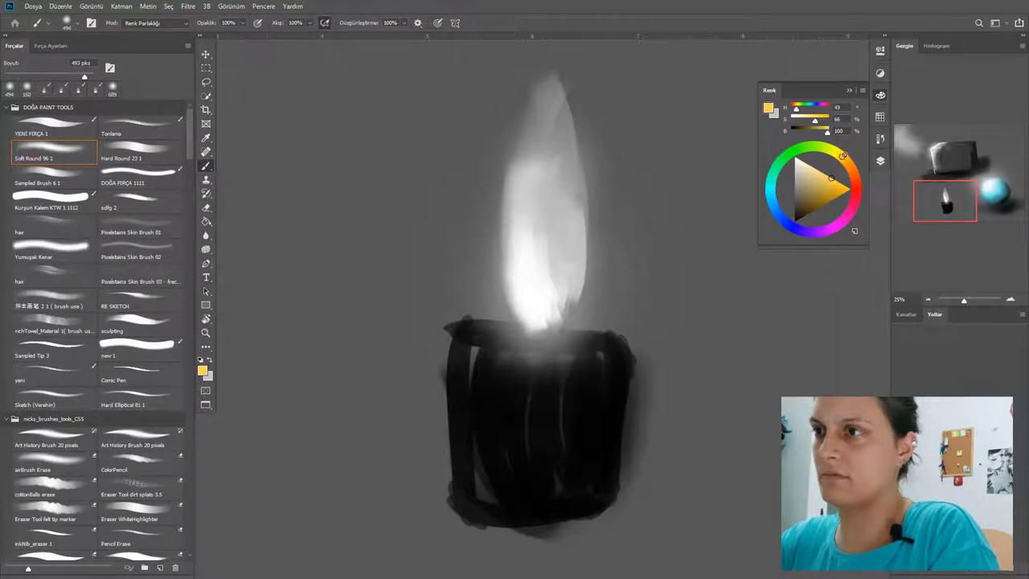
mouse_move(547, 180)
mouse_down()
mouse_move(542, 259)
mouse_move(540, 170)
mouse_move(507, 302)
mouse_move(539, 363)
mouse_move(525, 295)
mouse_move(553, 263)
mouse_move(558, 76)
mouse_move(534, 221)
mouse_move(496, 282)
mouse_move(499, 313)
mouse_move(485, 275)
mouse_up()
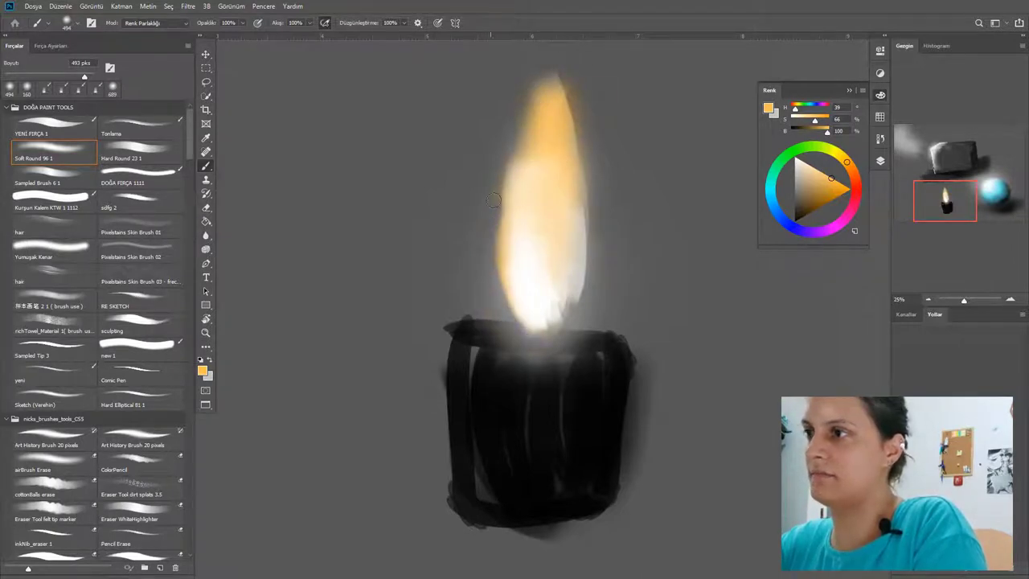
click(523, 85)
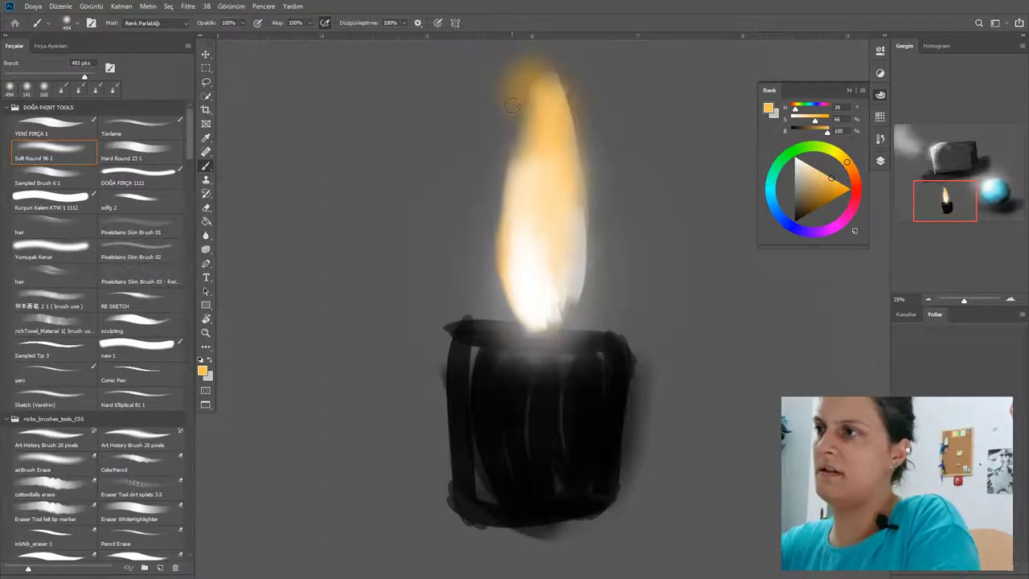
key(ctrl+z)
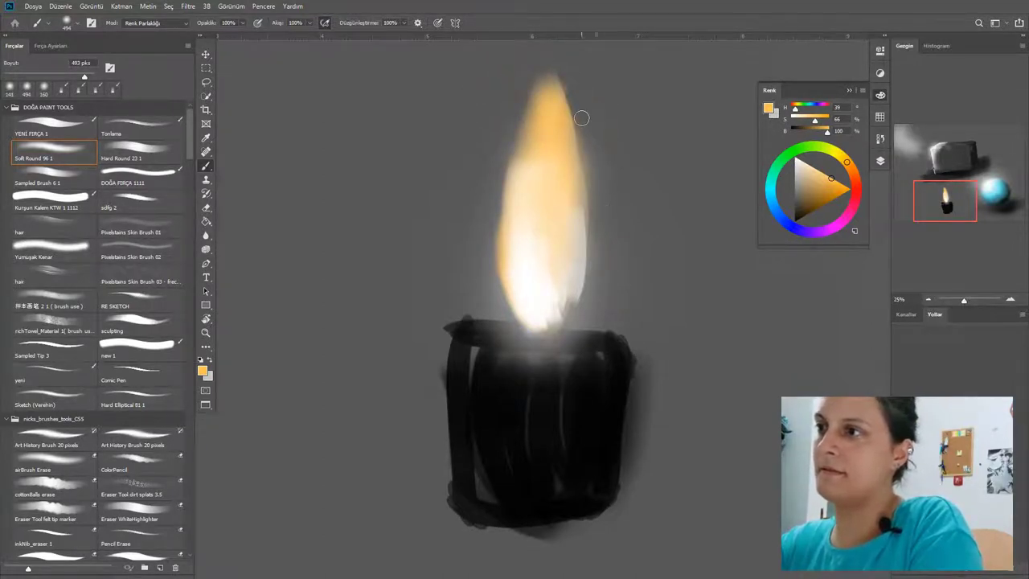
Extend the orange along the flame's edges and tip with the Tonlama brush at 746 px, and shift the hue to 47°.
click(152, 122)
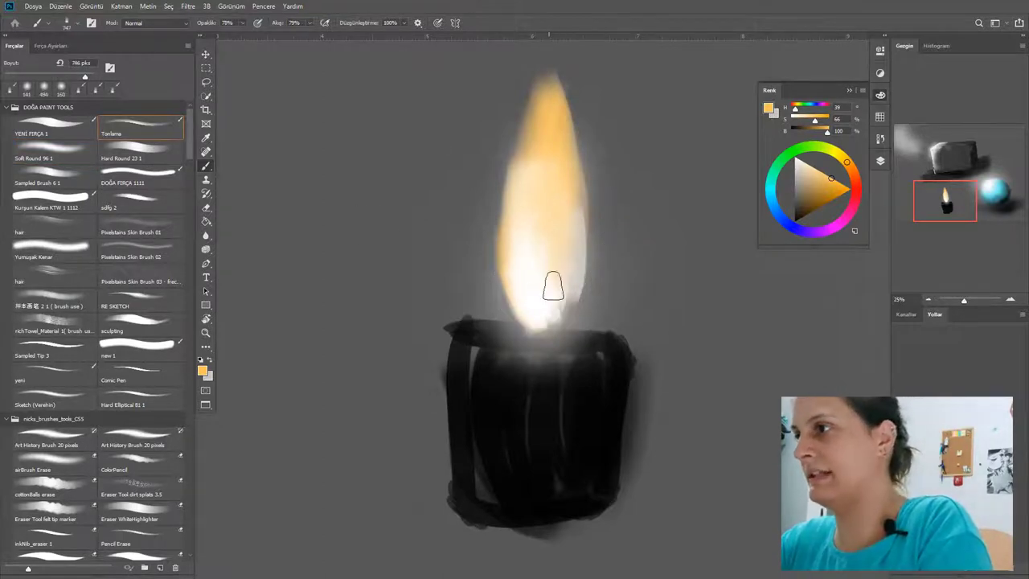
mouse_move(553, 285)
mouse_down()
mouse_move(558, 158)
mouse_move(555, 296)
mouse_move(561, 123)
mouse_move(563, 289)
mouse_move(583, 107)
mouse_move(551, 250)
mouse_move(580, 196)
mouse_move(550, 186)
mouse_move(574, 281)
mouse_move(533, 43)
mouse_move(548, 166)
mouse_move(549, 107)
mouse_move(535, 208)
mouse_move(553, 55)
mouse_move(542, 99)
mouse_move(553, 300)
mouse_move(540, 112)
mouse_move(548, 341)
mouse_move(526, 307)
mouse_move(565, 61)
mouse_up()
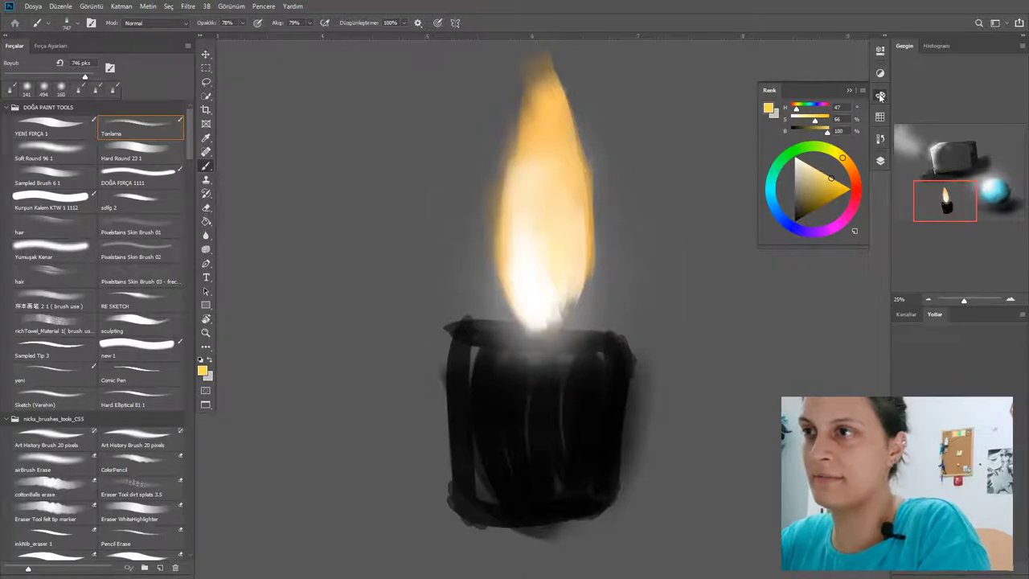
click(880, 97)
click(881, 96)
Add a new layer above the renk layer and set its blend mode to Canlı Işık.
click(880, 160)
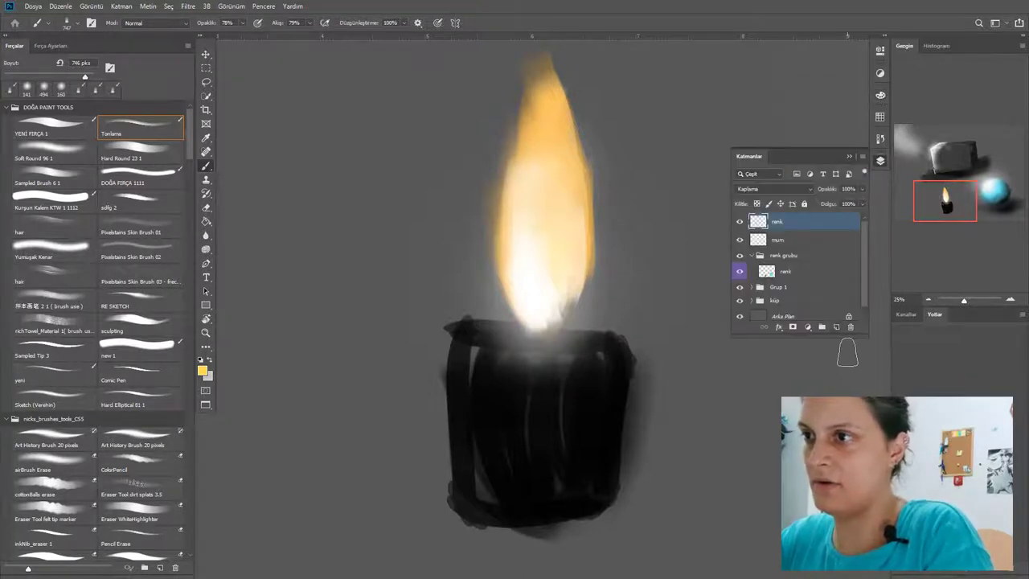
click(837, 327)
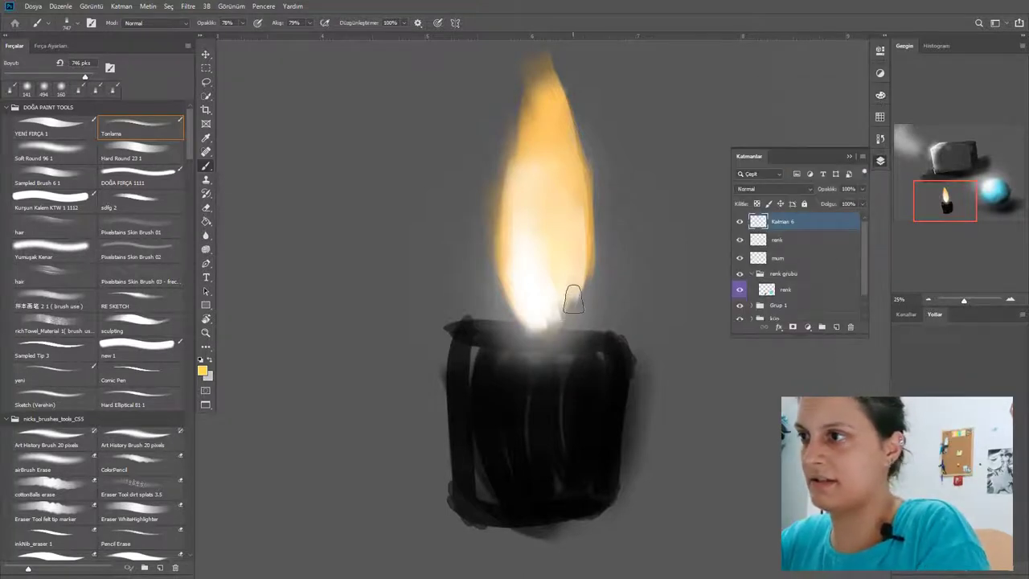
click(810, 192)
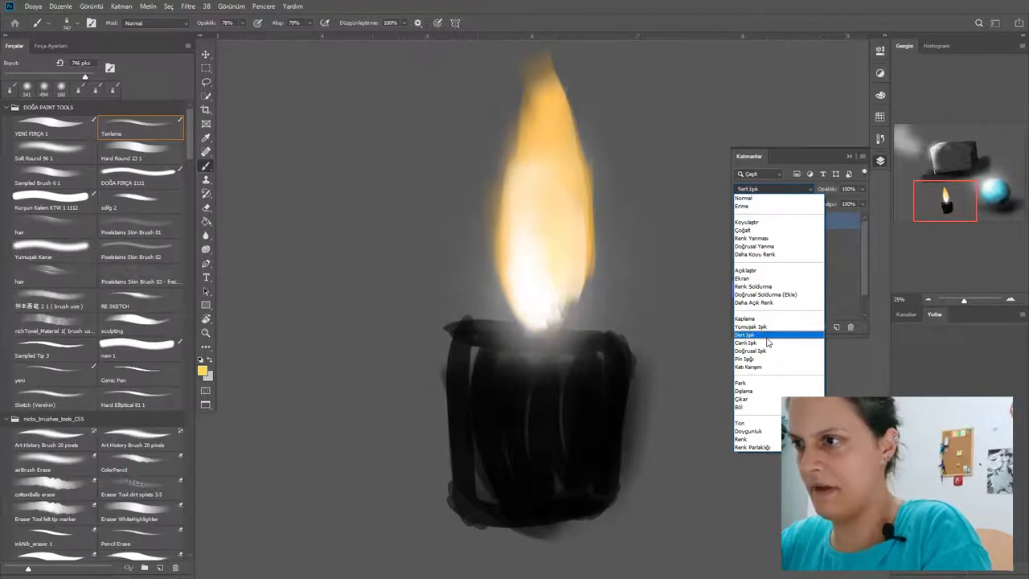
click(768, 342)
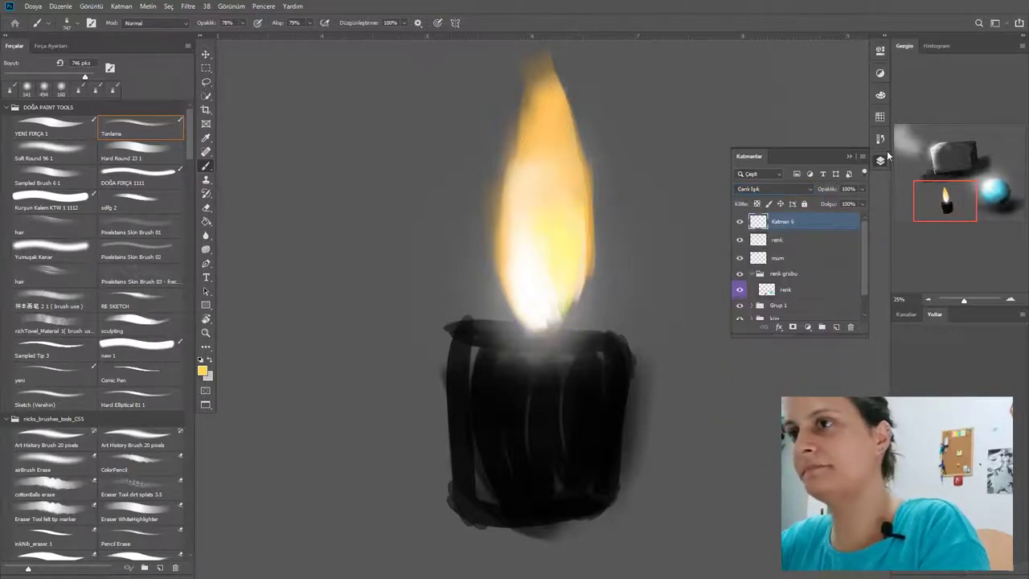
Paint bright yellow light inside the flame on the Canlı Işık layer, using a light orange sampled from its upper part.
click(882, 95)
alt+click(571, 172)
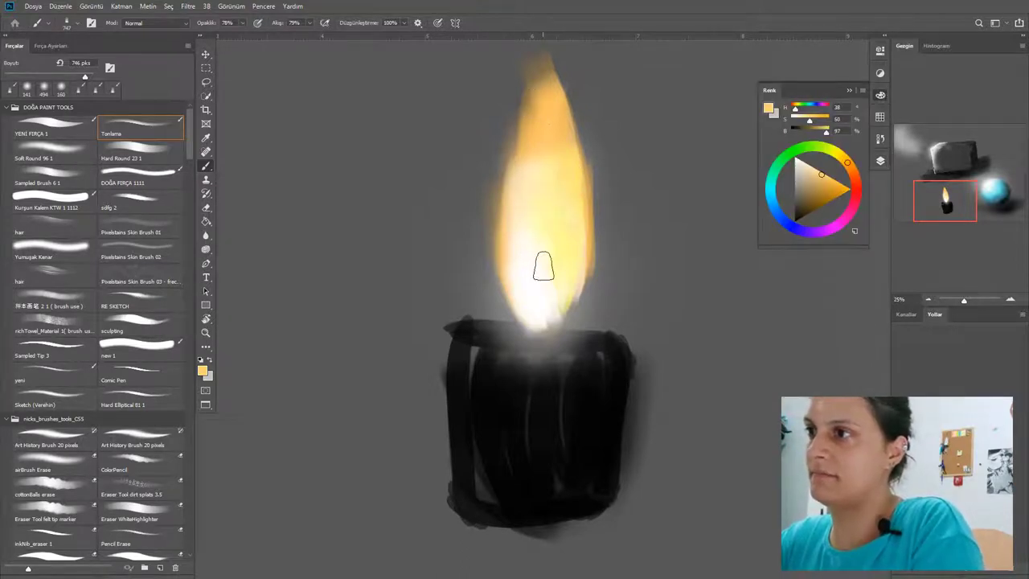
click(881, 95)
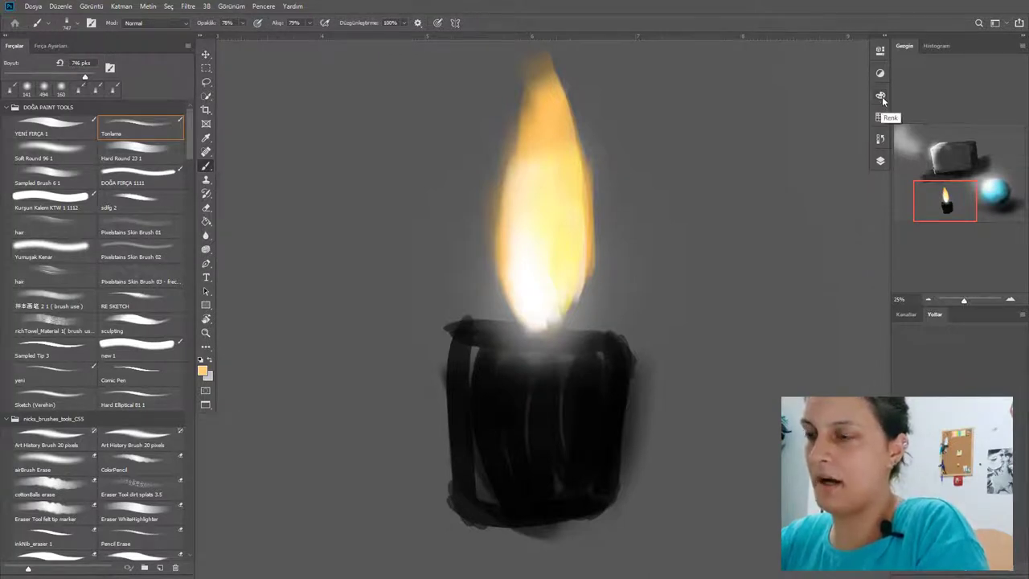
click(881, 95)
Add another new layer above the Canlı Işık layer and keep its blend mode on Normal.
click(881, 163)
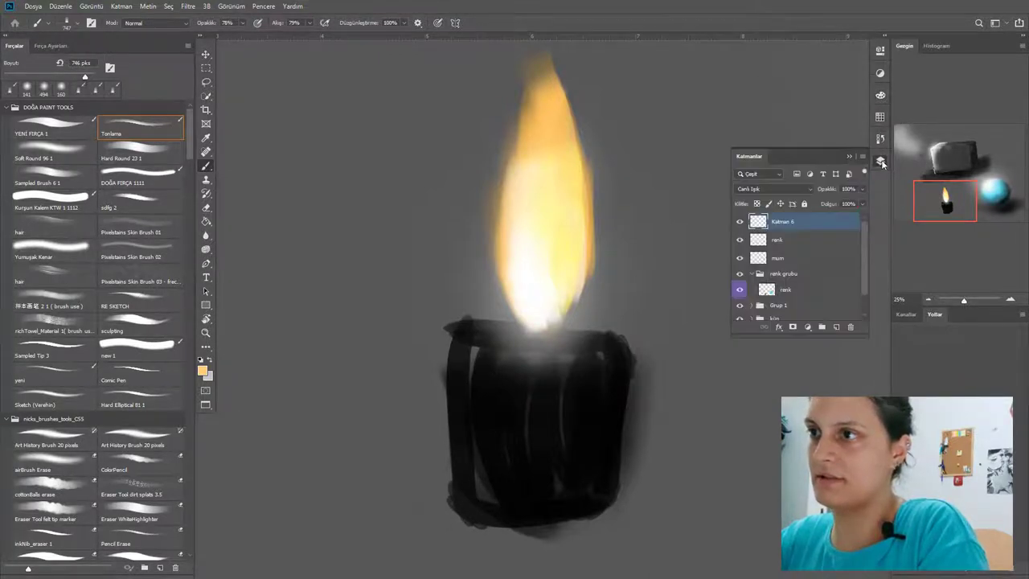
click(836, 327)
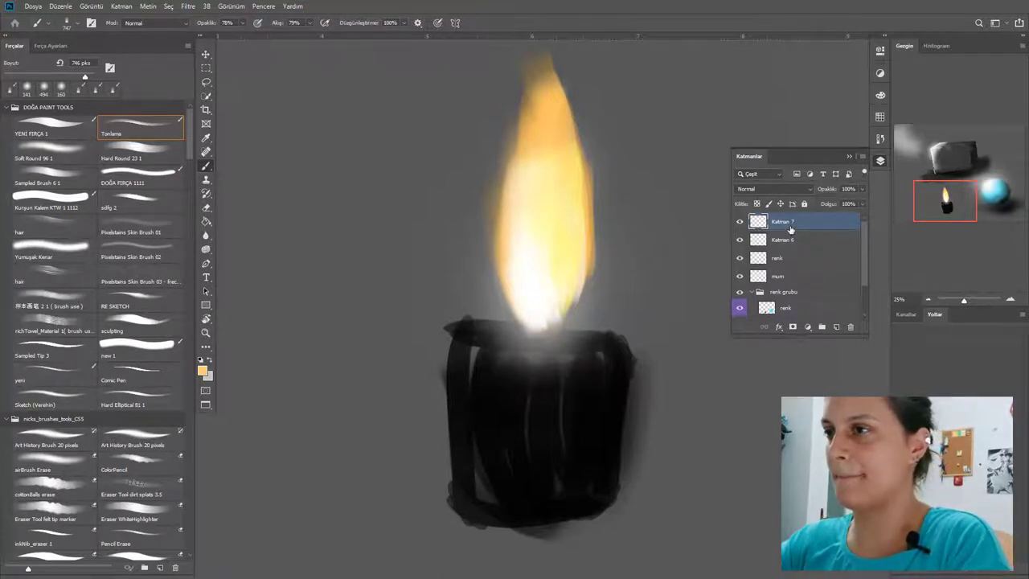
click(808, 189)
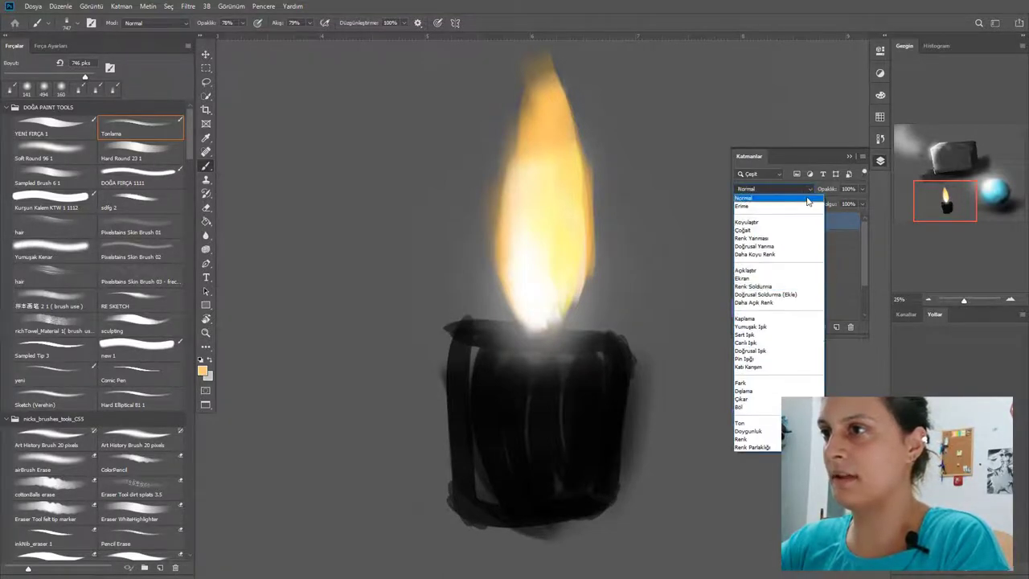
click(808, 201)
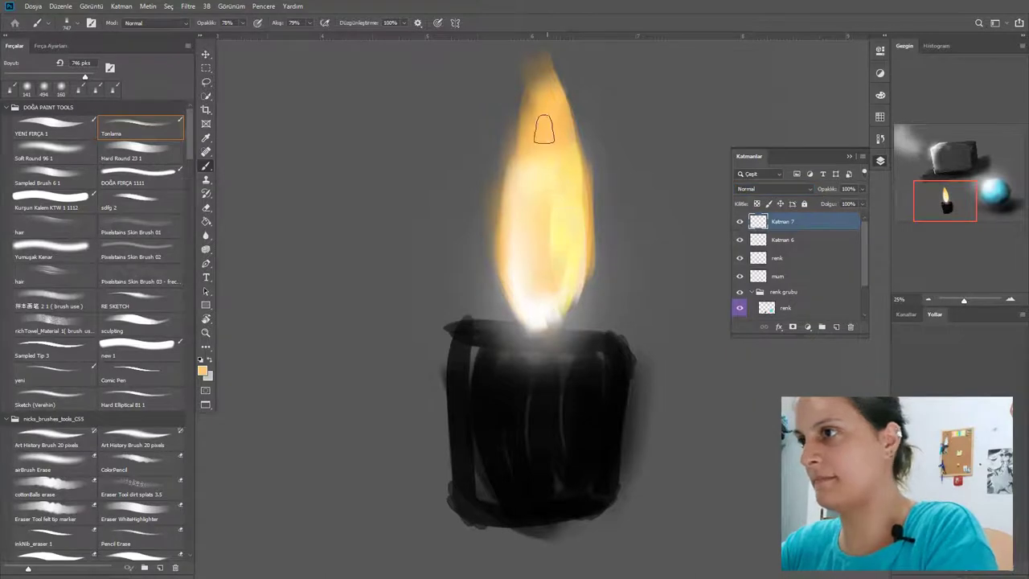
Paint a soft pale yellow glow around the flame with Soft Round 96 1 at 1215 px, and set the layer's blend mode to Daha Açık Renk.
alt+click(558, 249)
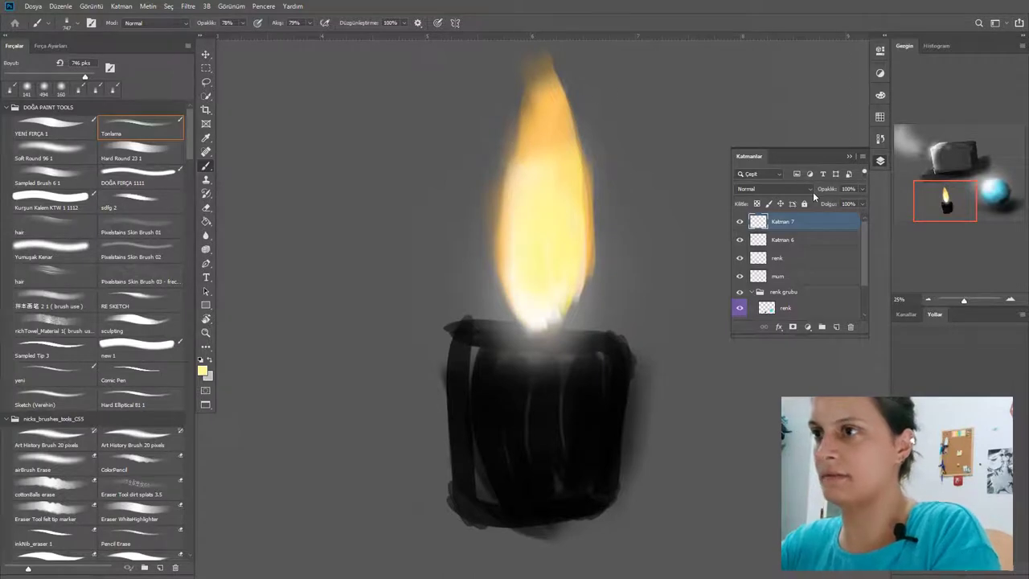
alt+click(535, 267)
click(76, 152)
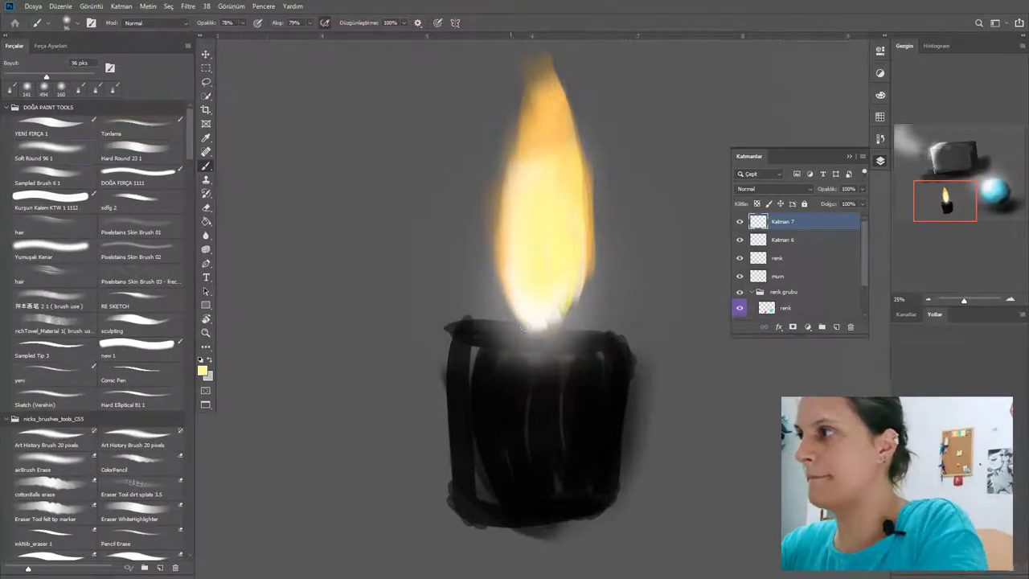
alt+drag(569, 310, 661, 310)
mouse_move(546, 293)
mouse_down()
mouse_move(527, 221)
mouse_move(531, 139)
mouse_up()
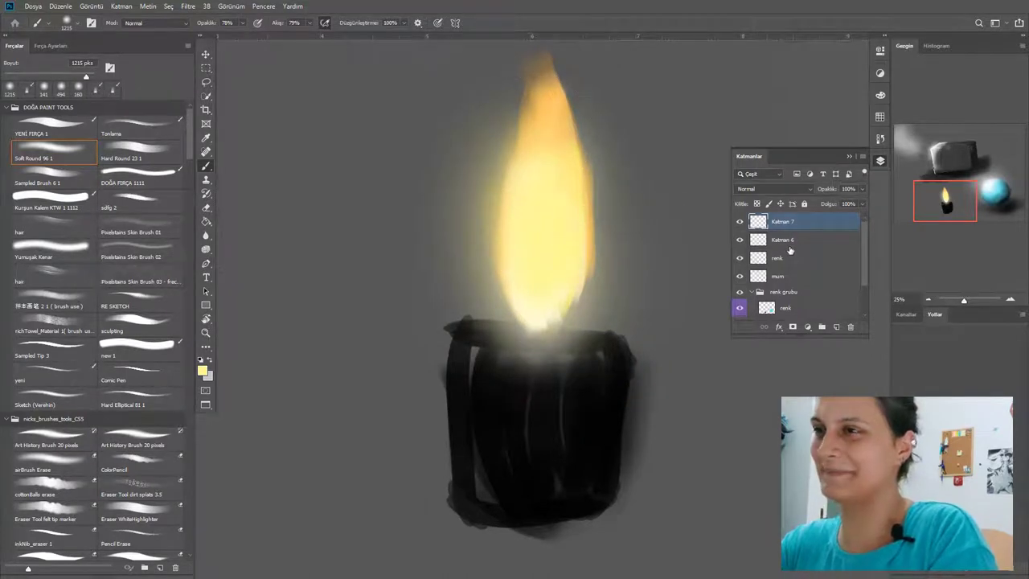
click(796, 188)
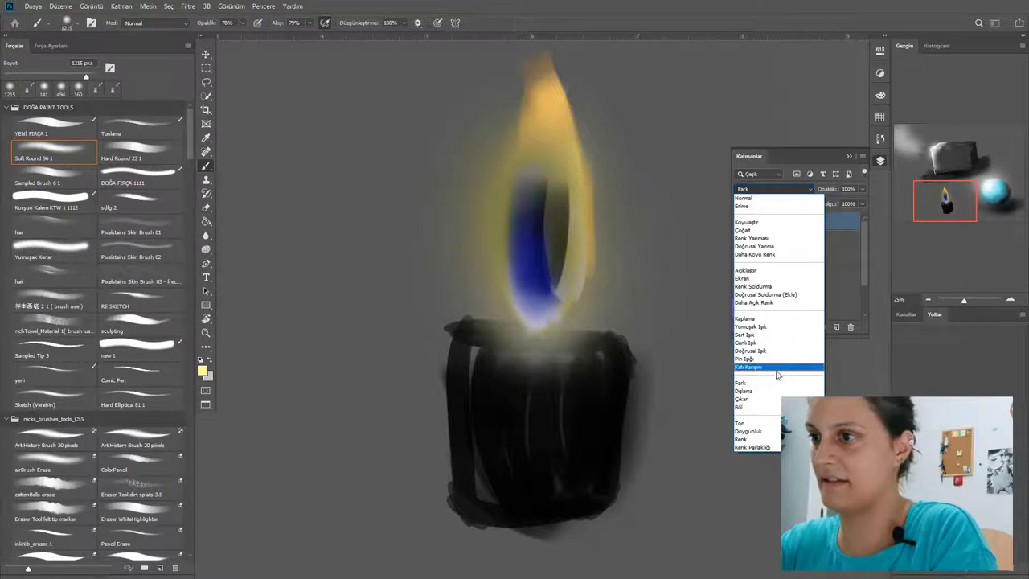
click(776, 304)
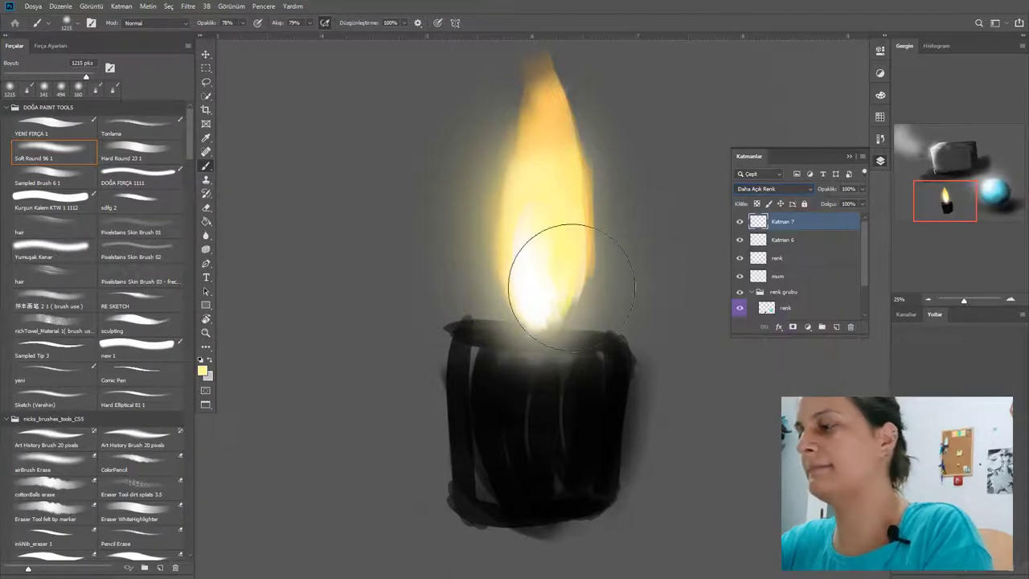
Erase the pale yellow over the flame's core with a soft eraser at about 741 px, keeping the glow around it.
key(alt)
key(e)
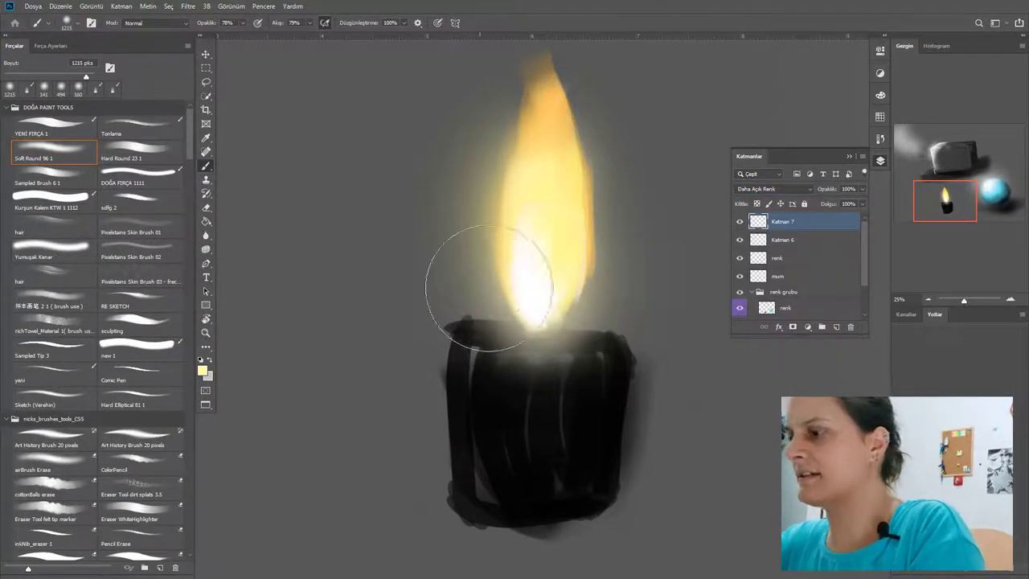
key(bracketleft)
key(bracketleft)
key(bracketleft)
key(bracketleft)
mouse_move(519, 241)
mouse_down()
mouse_move(555, 227)
mouse_move(538, 282)
mouse_move(540, 320)
mouse_move(540, 292)
mouse_up()
mouse_move(550, 181)
mouse_down()
mouse_move(545, 236)
mouse_move(532, 254)
mouse_move(533, 186)
mouse_move(535, 257)
mouse_move(530, 178)
mouse_move(553, 127)
mouse_move(571, 228)
mouse_move(549, 282)
mouse_move(557, 228)
mouse_move(545, 287)
mouse_move(544, 269)
mouse_move(587, 215)
mouse_move(587, 268)
mouse_move(552, 287)
mouse_up()
key(b)
key(b)
key(e)
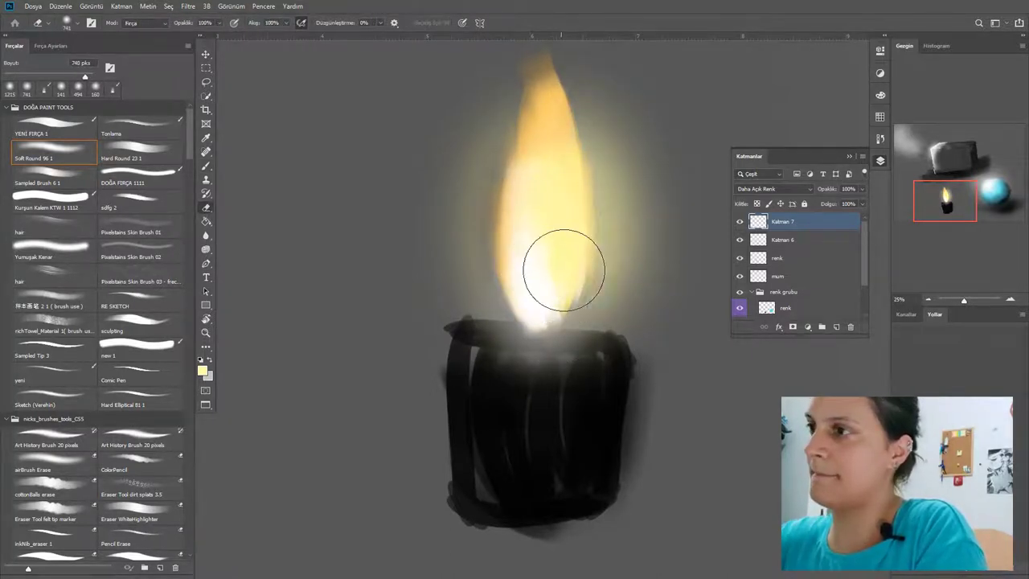
mouse_move(551, 178)
mouse_down()
mouse_move(542, 137)
mouse_move(554, 278)
mouse_move(535, 171)
mouse_move(524, 245)
mouse_move(549, 300)
mouse_move(559, 165)
mouse_move(536, 114)
mouse_move(545, 195)
mouse_move(533, 259)
mouse_up()
Examine the candle's flame and glow against the whole painting.
key(z)
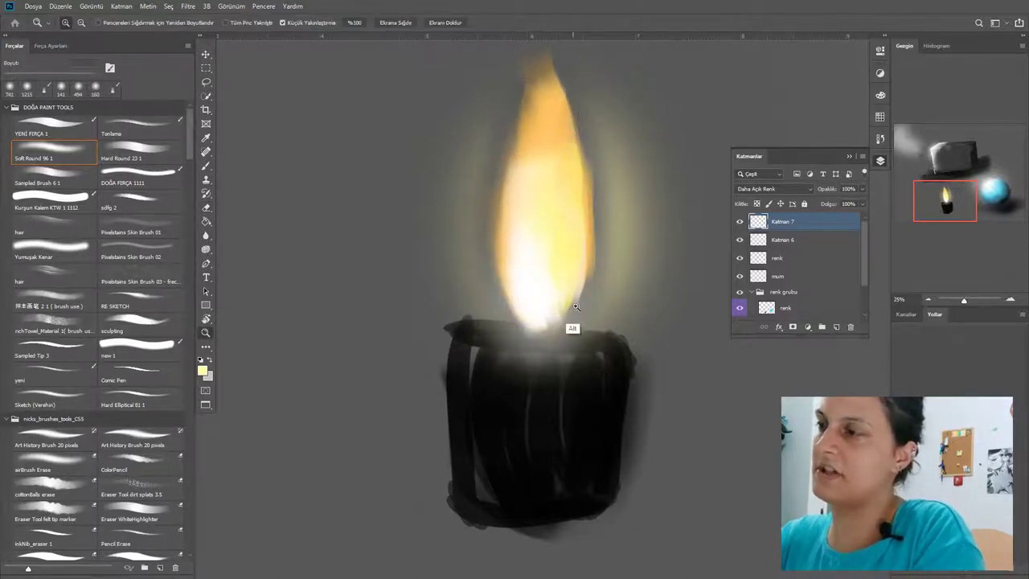
alt+click(566, 309)
alt+click(574, 299)
alt+click(583, 291)
alt+click(606, 340)
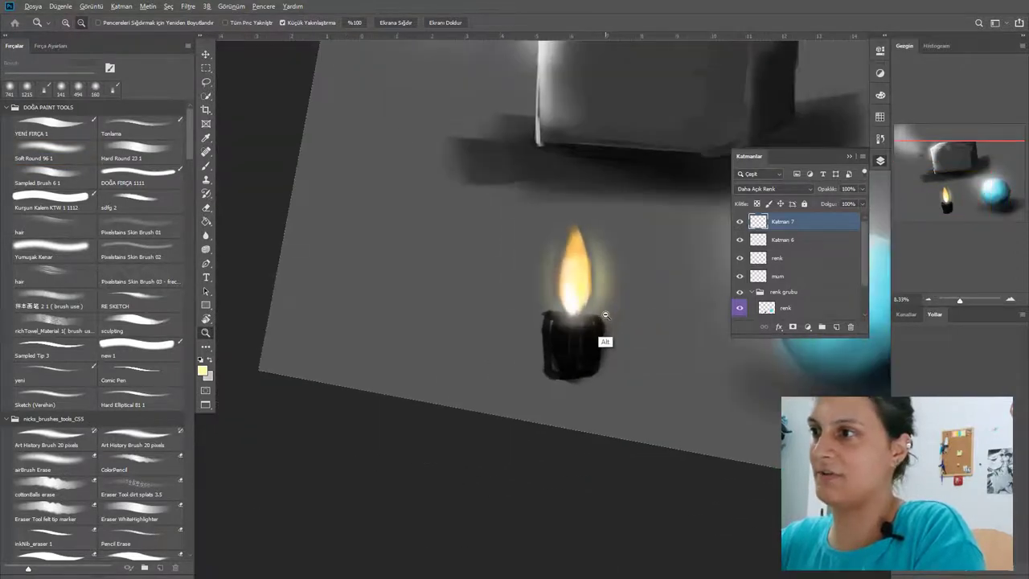
alt+click(609, 332)
key(e)
key(z)
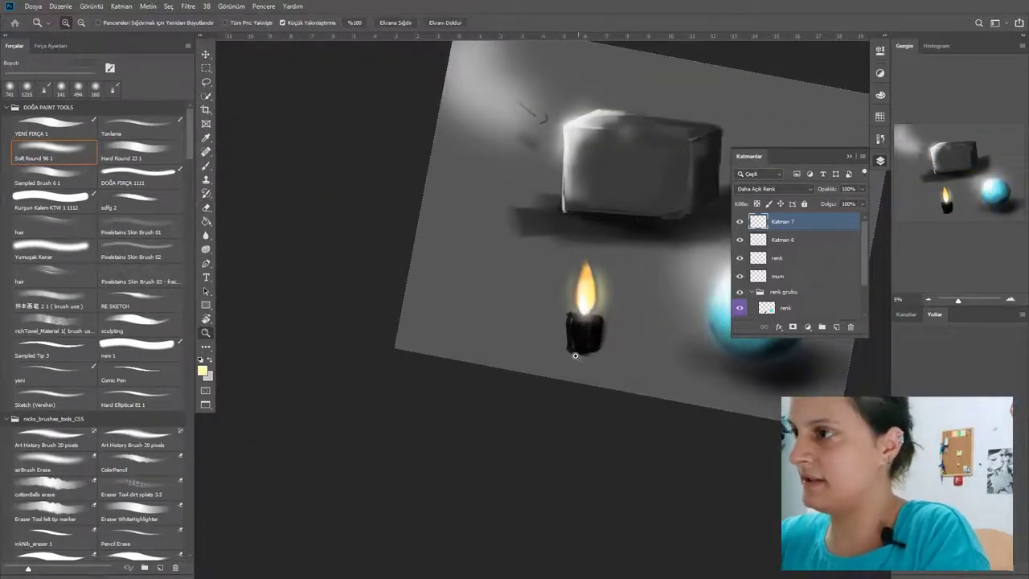
click(593, 315)
Choose the Tonlama brush at 552 px and add a new layer named renk 2 above the glow layer.
key(e)
key(b)
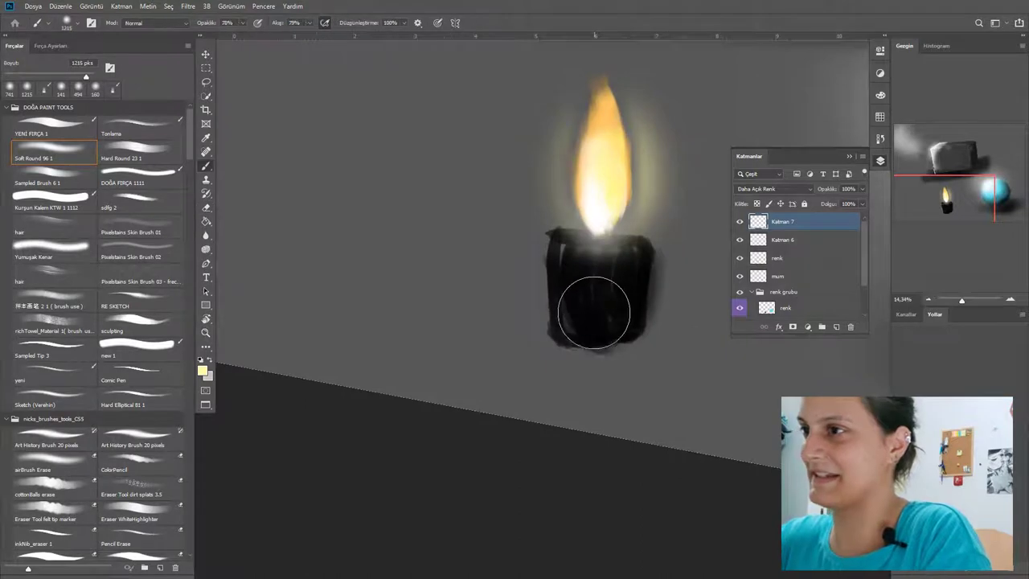
drag(609, 283, 578, 285)
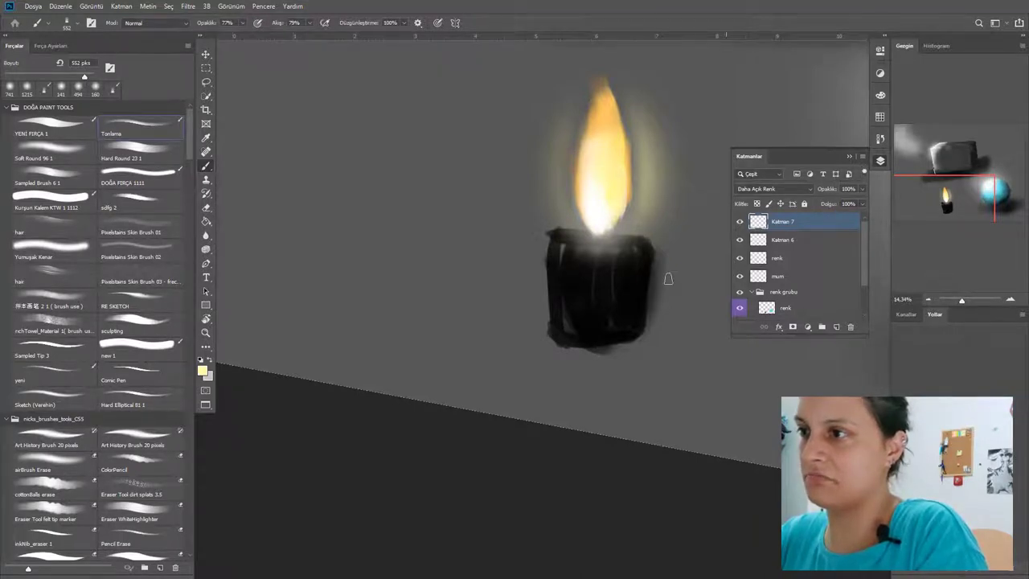
scroll(668, 278, up, 3)
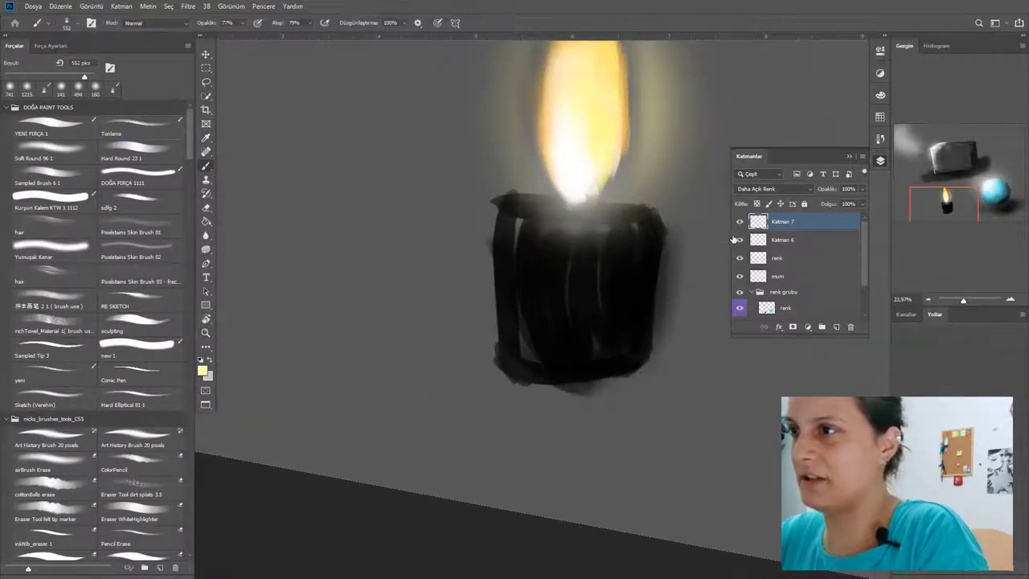
click(837, 328)
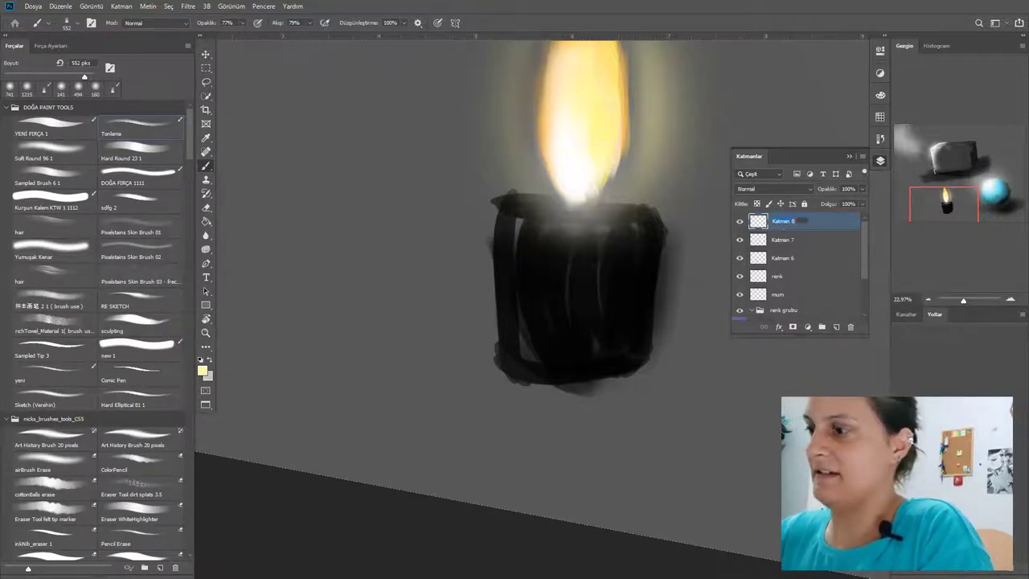
text(renk 2)
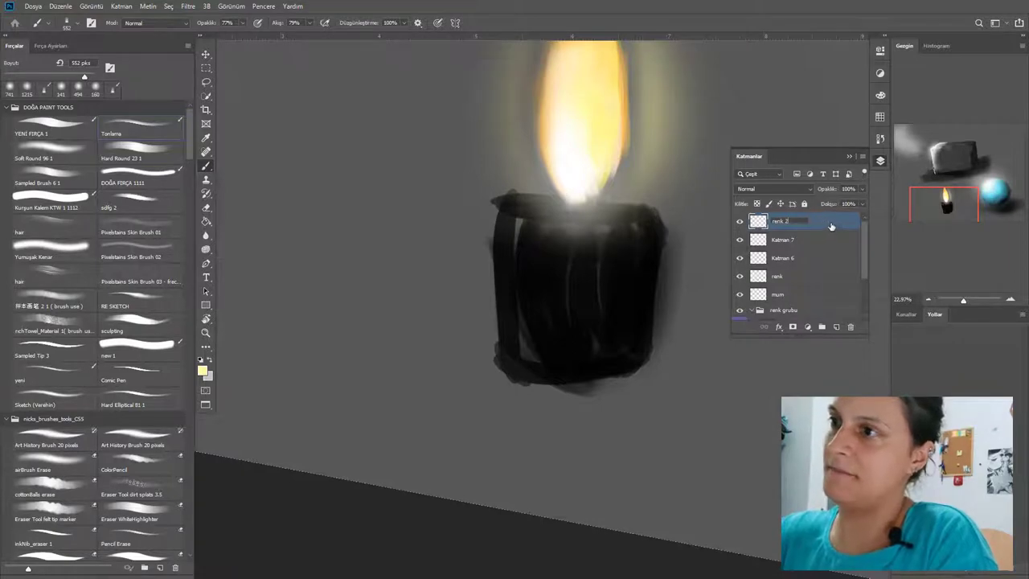
key(Return)
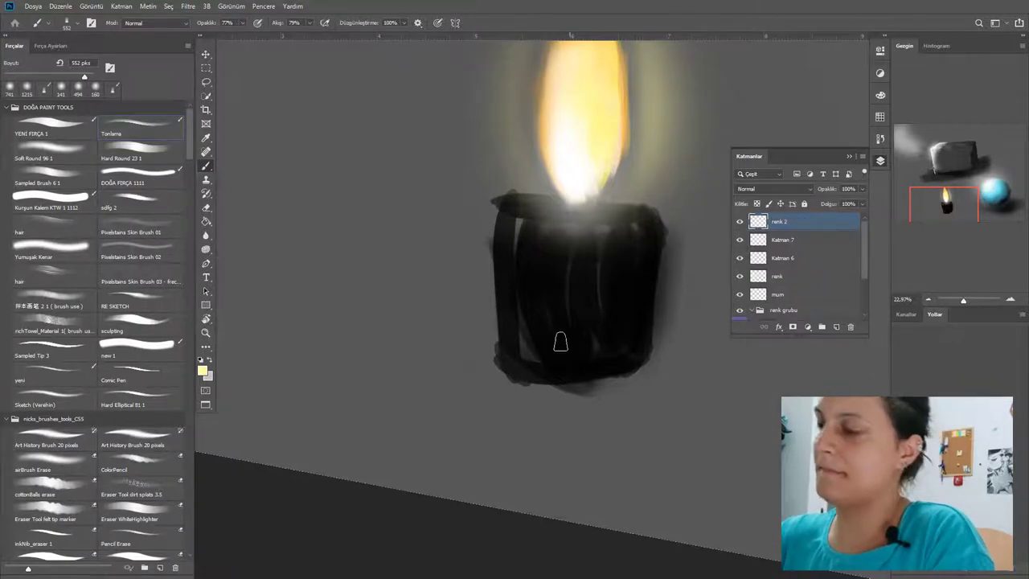
Paint orange-brown with a 25° hue over the candle's top and the left part of its body, using the Tonlama brush at 869 px.
click(880, 95)
mouse_move(835, 151)
mouse_down()
mouse_move(849, 165)
mouse_move(811, 197)
mouse_up()
click(821, 197)
click(852, 172)
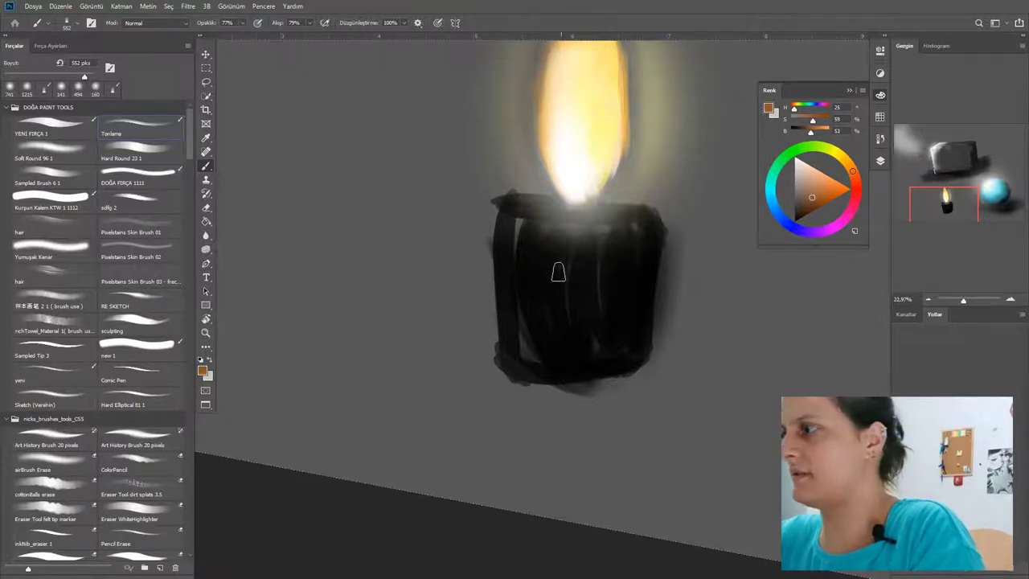
drag(553, 271, 575, 273)
click(880, 161)
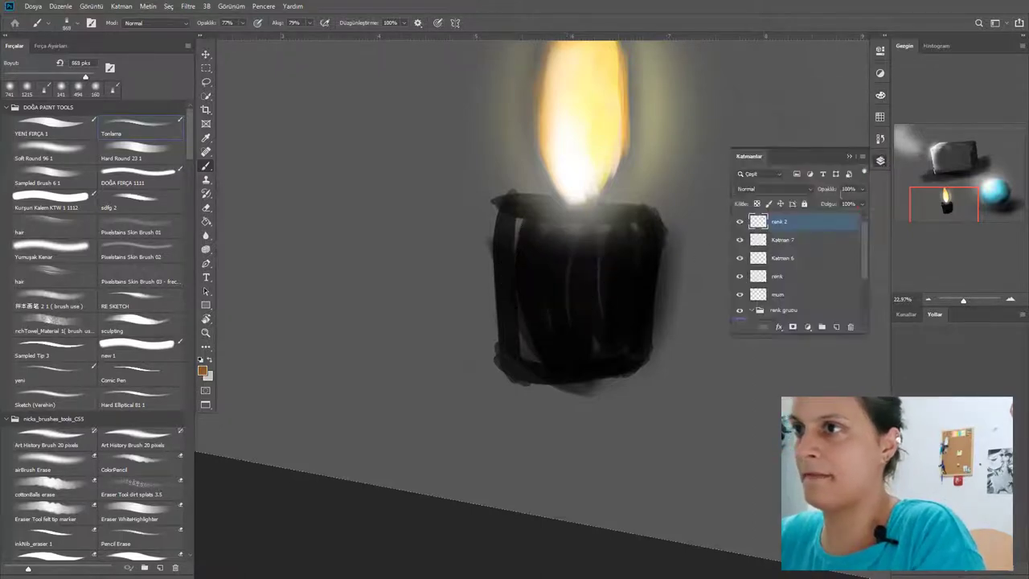
mouse_move(516, 223)
mouse_down()
mouse_move(531, 388)
mouse_move(537, 201)
mouse_move(536, 363)
mouse_move(525, 226)
mouse_move(550, 233)
mouse_move(564, 372)
mouse_move(555, 191)
mouse_move(565, 378)
mouse_move(578, 385)
mouse_move(541, 359)
mouse_move(620, 337)
mouse_move(511, 355)
mouse_move(538, 271)
mouse_up()
mouse_move(661, 227)
mouse_down()
mouse_move(559, 222)
mouse_move(656, 236)
mouse_move(642, 197)
mouse_move(535, 225)
mouse_move(689, 192)
mouse_move(542, 314)
mouse_up()
mouse_move(653, 334)
mouse_down()
mouse_move(533, 346)
mouse_move(670, 318)
mouse_move(540, 247)
mouse_move(562, 415)
mouse_move(575, 235)
mouse_move(600, 459)
mouse_move(588, 412)
mouse_up()
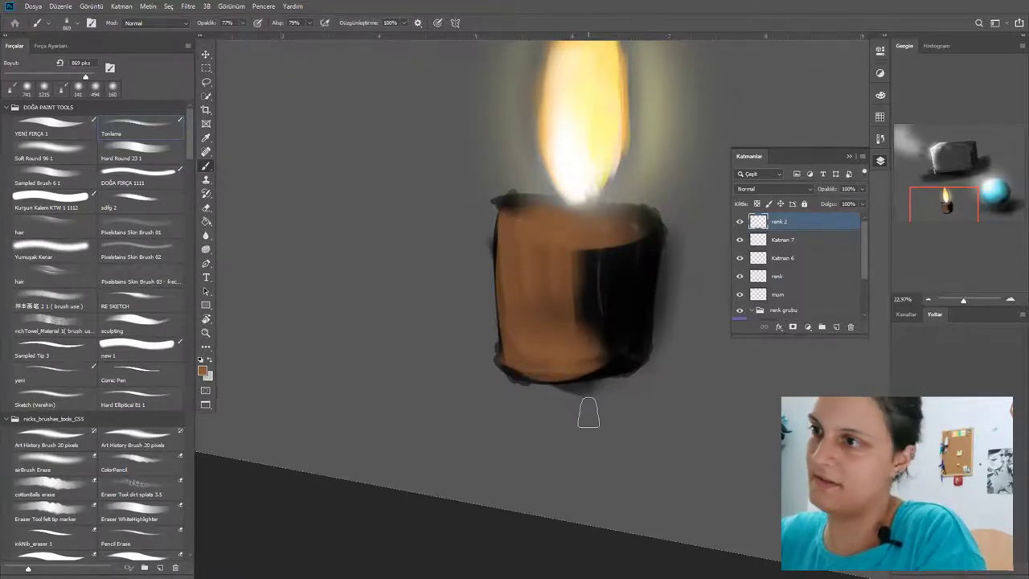
Set the renk 2 layer's blend mode to Doğrusal Soldurma (Ekle).
click(809, 189)
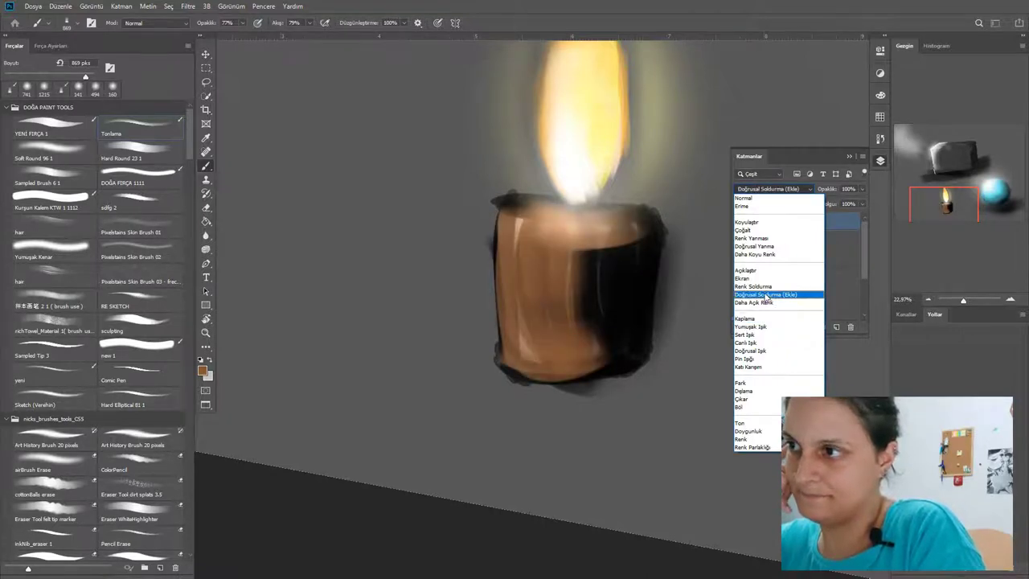
click(766, 295)
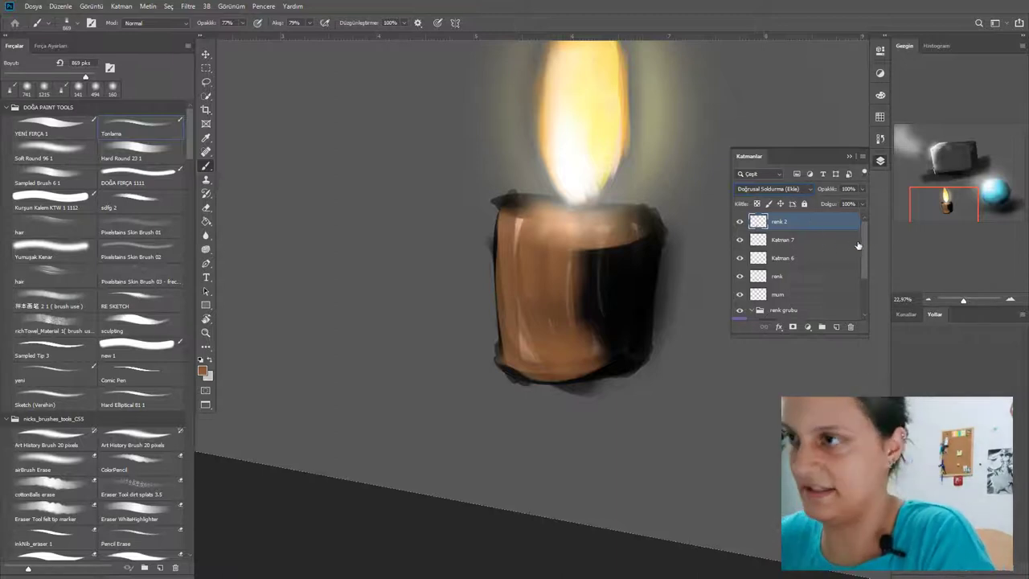
drag(862, 262, 850, 242)
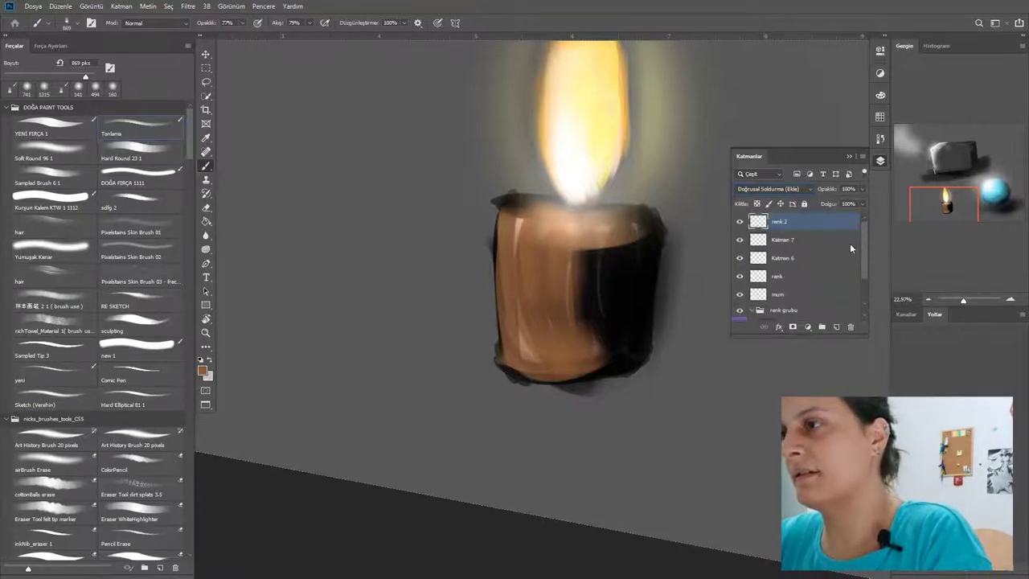
Check the candle from a distance and add a new layer above the renk 2 layer.
key(z)
alt+click(617, 293)
alt+click(621, 294)
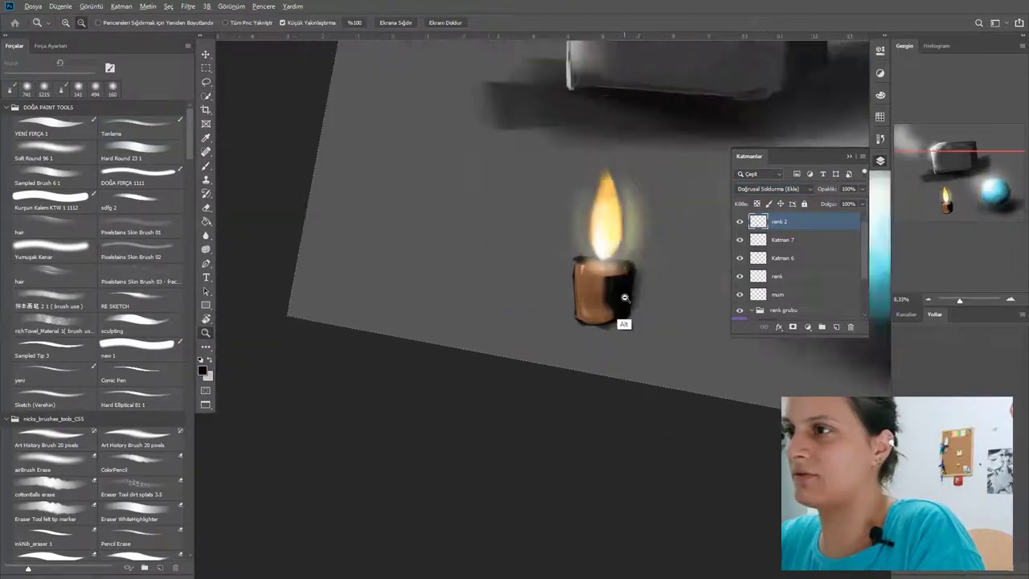
mouse_move(611, 283)
mouse_down()
mouse_move(682, 280)
mouse_move(666, 285)
mouse_up()
key(b)
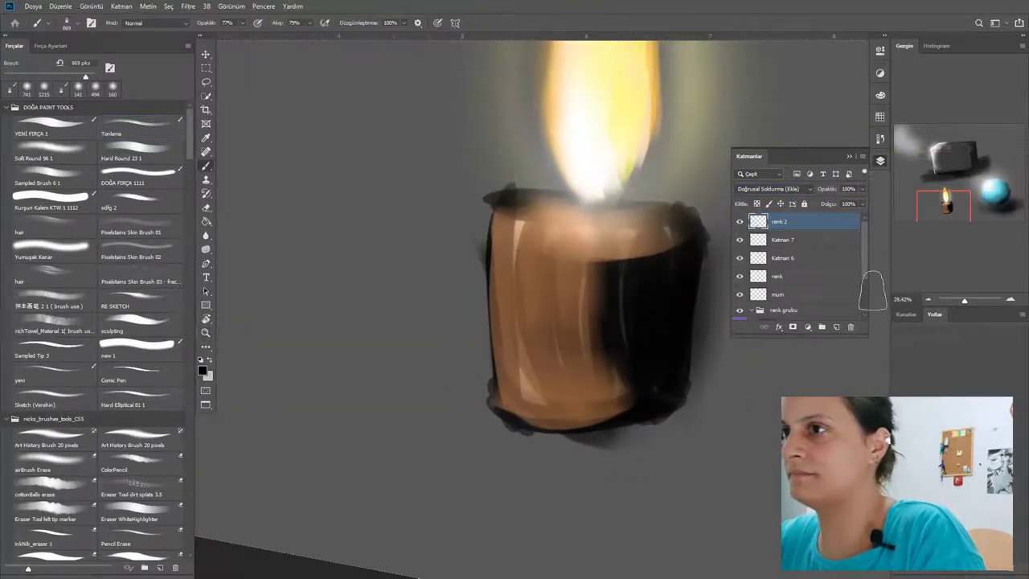
click(836, 326)
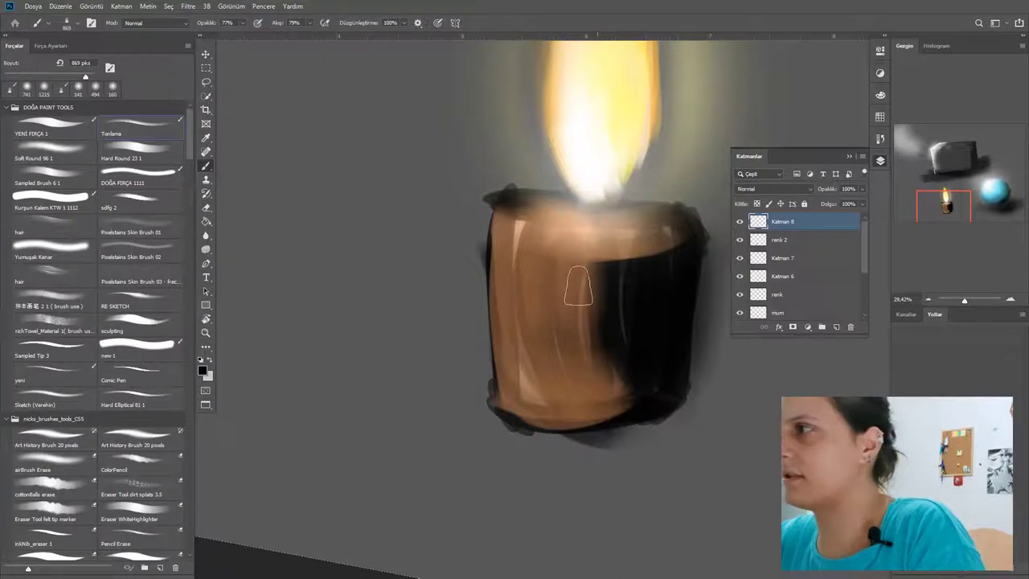
Paint highlights on the candle's top and left edge in a light peach sampled from its body, with the Tonlama brush at 324 px.
click(882, 96)
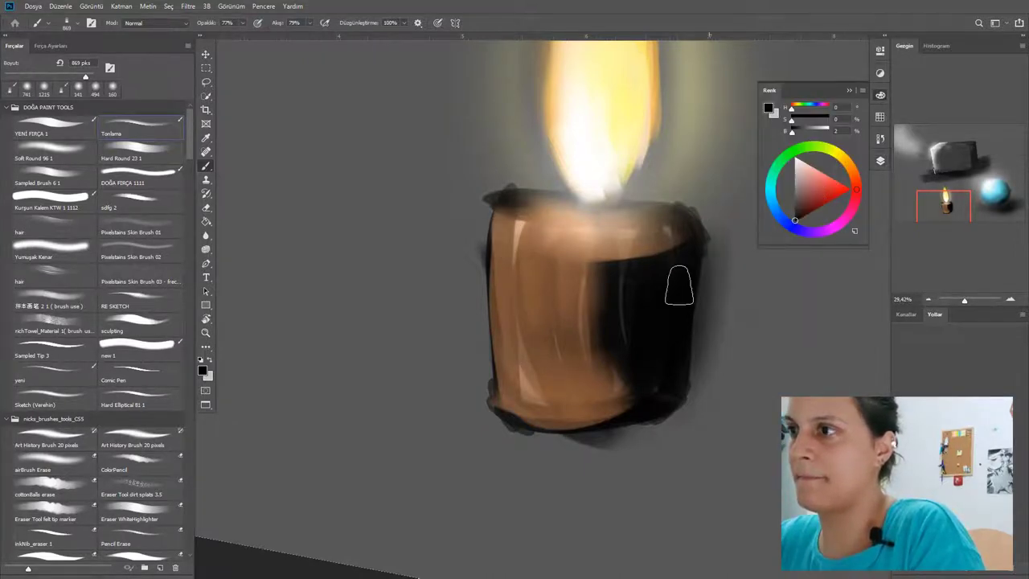
alt+click(619, 234)
alt+click(510, 228)
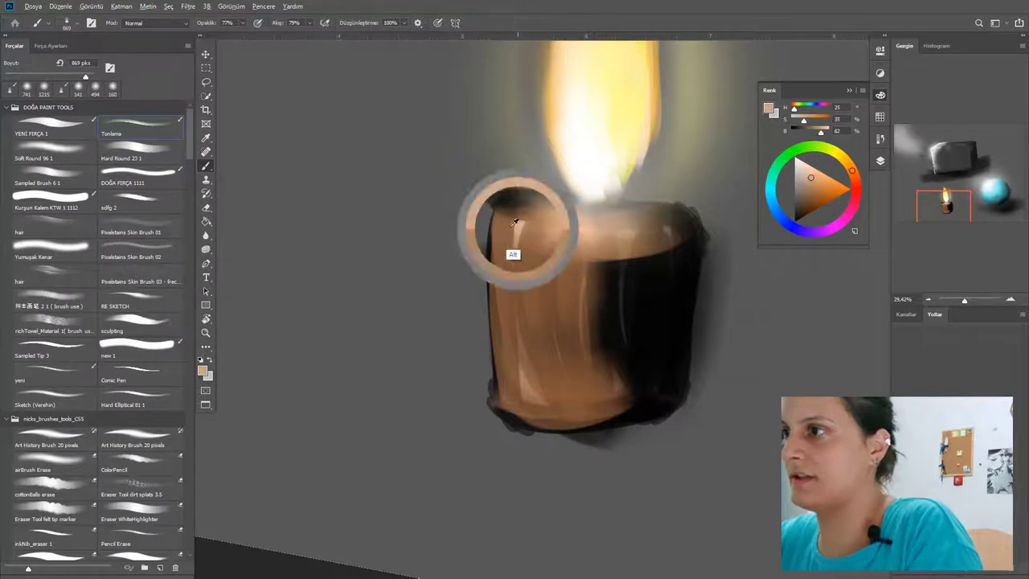
alt+right_click(527, 249)
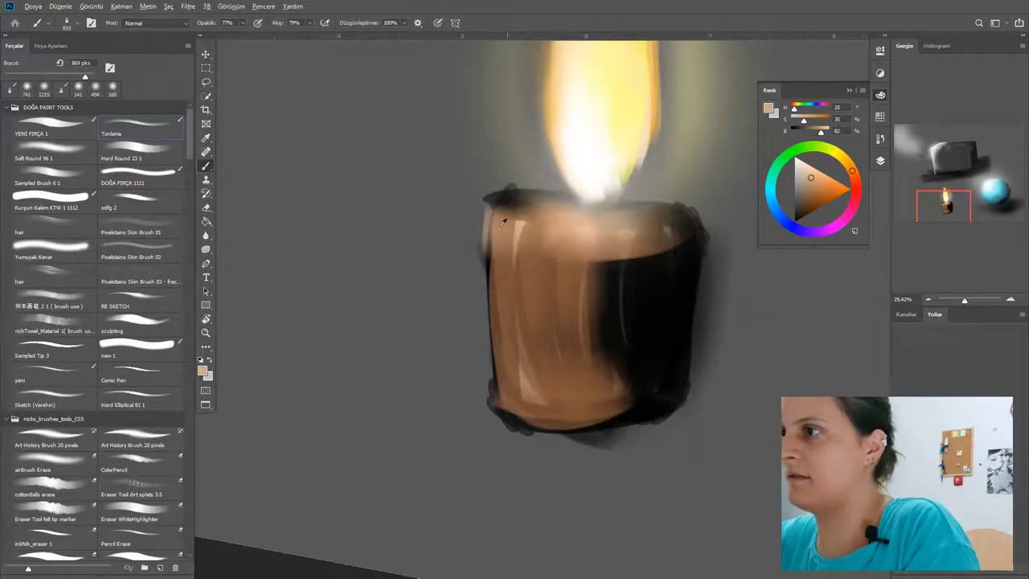
mouse_move(500, 241)
mouse_down()
mouse_move(510, 267)
mouse_move(555, 267)
mouse_move(562, 241)
mouse_move(561, 268)
mouse_move(603, 255)
mouse_move(545, 234)
mouse_up()
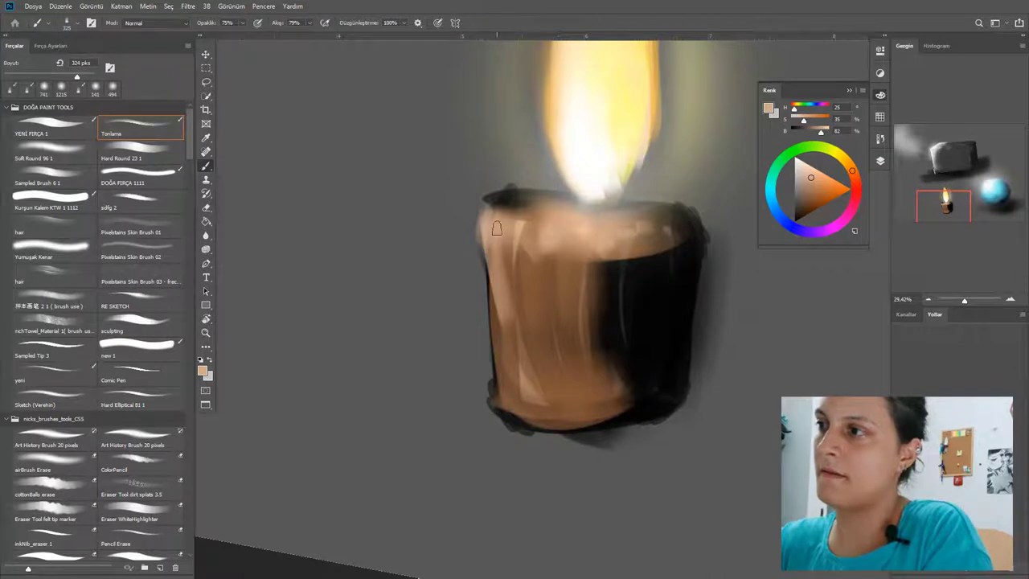
drag(497, 229, 495, 354)
mouse_move(495, 250)
mouse_down()
mouse_move(509, 434)
mouse_move(502, 318)
mouse_up()
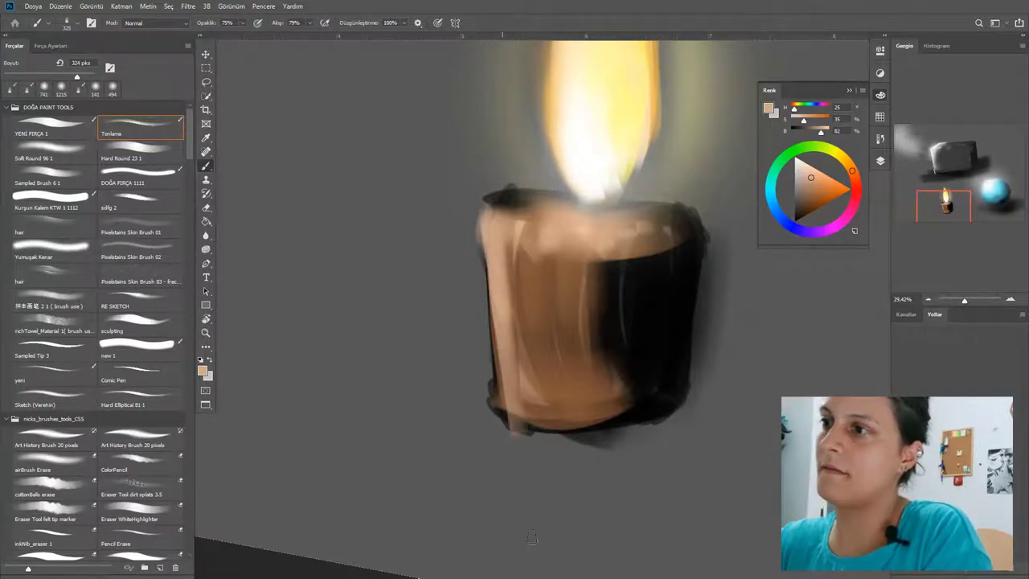
Paint a light peach strip down the candle's right edge with the Tonlama brush at 324 px.
key(z)
alt+click(525, 378)
alt+click(527, 367)
alt+click(528, 359)
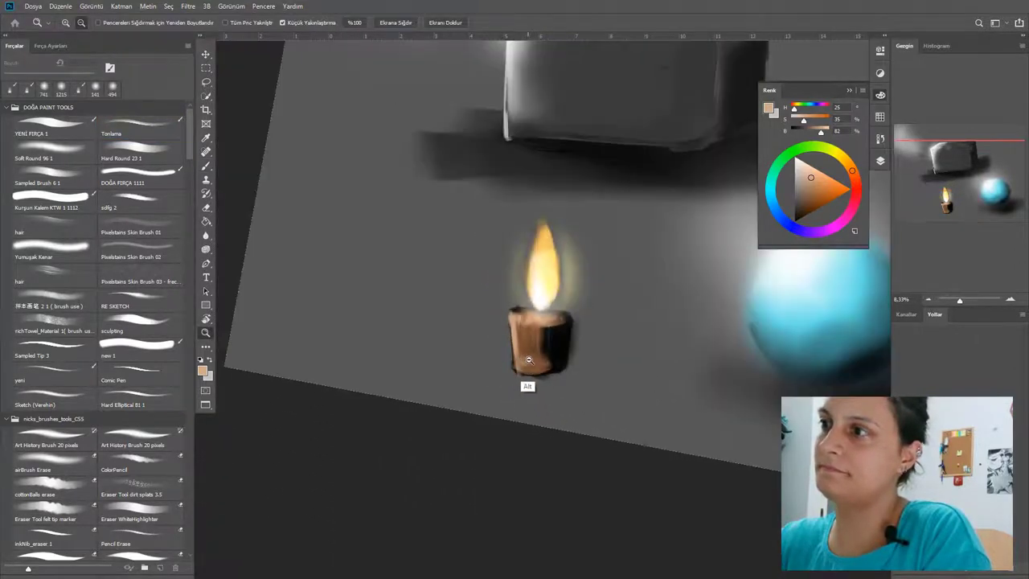
drag(529, 360, 620, 298)
key(b)
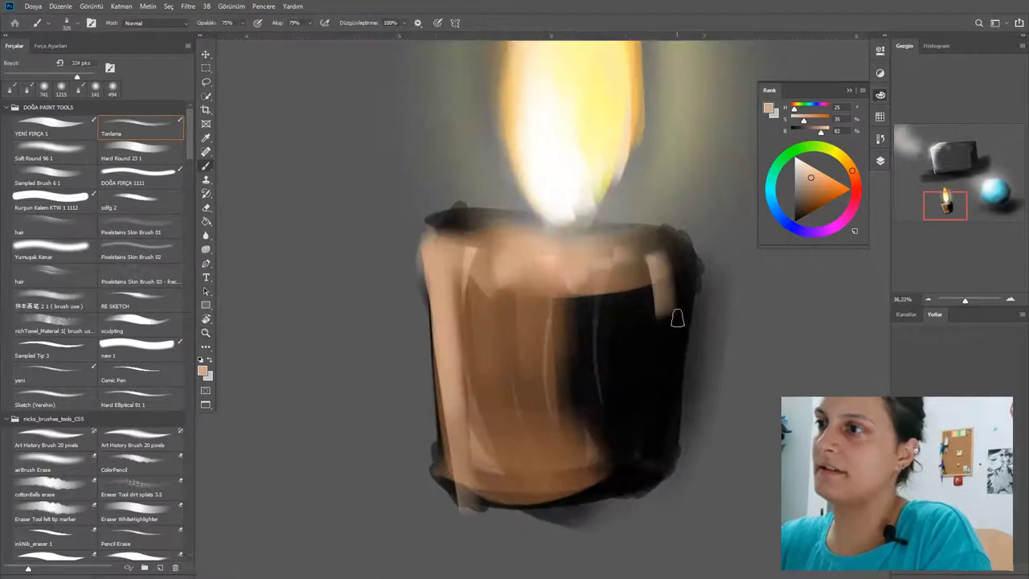
drag(676, 241, 674, 366)
mouse_move(672, 246)
mouse_down()
mouse_move(671, 412)
mouse_move(656, 302)
mouse_up()
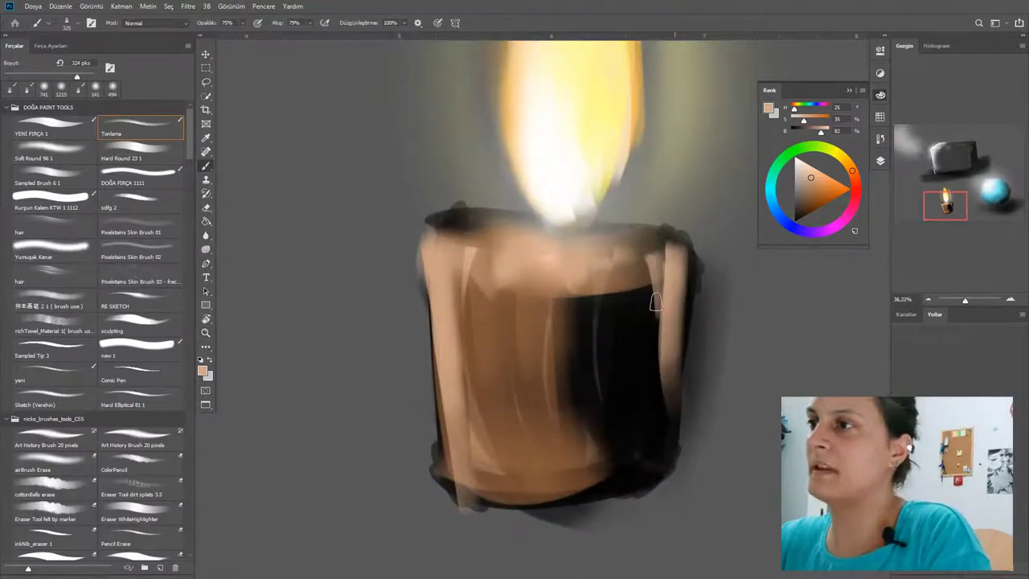
mouse_move(685, 262)
mouse_down()
mouse_move(678, 462)
mouse_move(658, 392)
mouse_up()
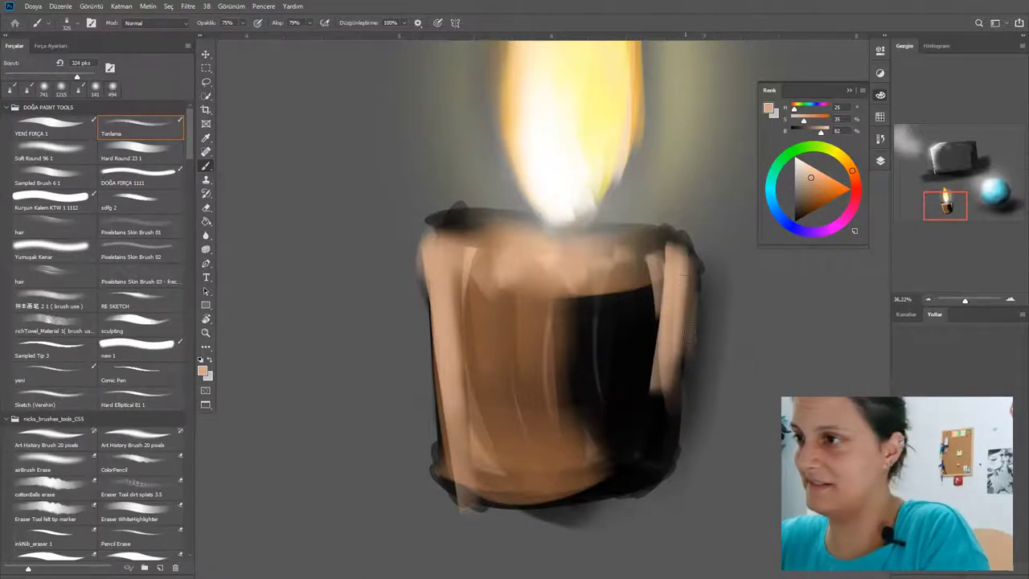
mouse_move(682, 264)
mouse_down()
mouse_move(683, 402)
mouse_move(604, 260)
mouse_up()
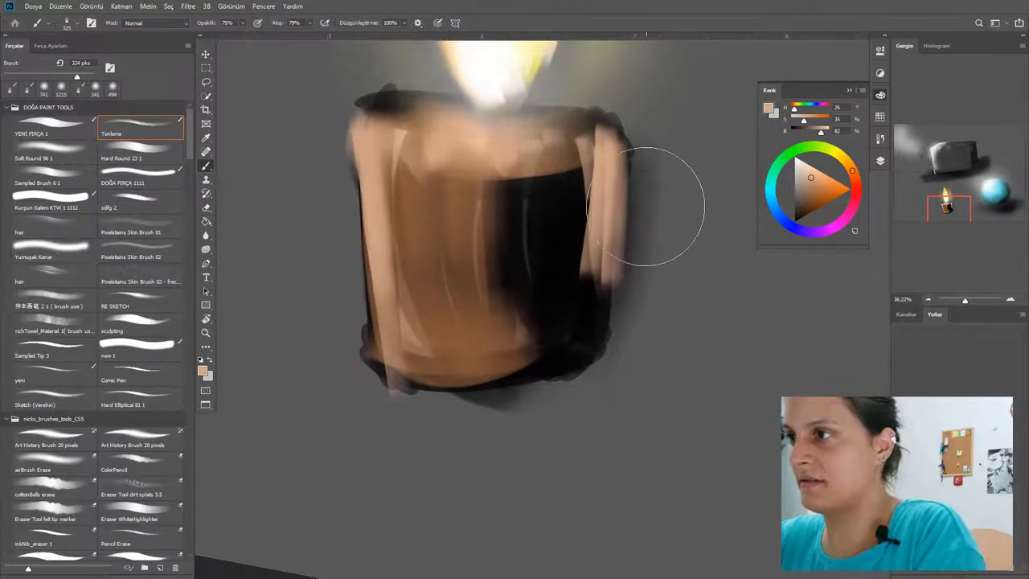
Extend the light peach strip on the candle's right edge down to its base with the Tonlama brush.
key(.)
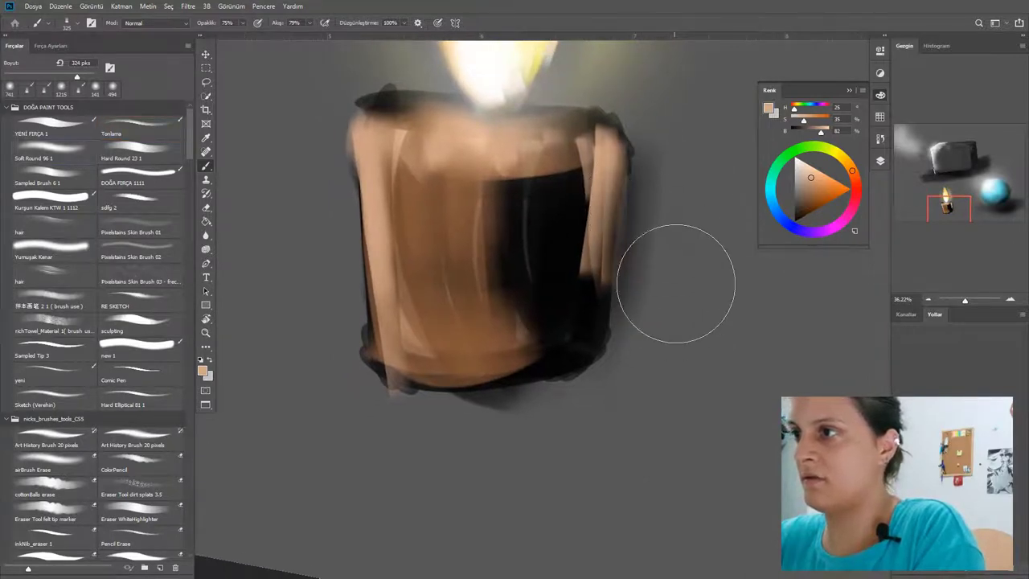
drag(614, 165, 590, 344)
drag(598, 278, 594, 333)
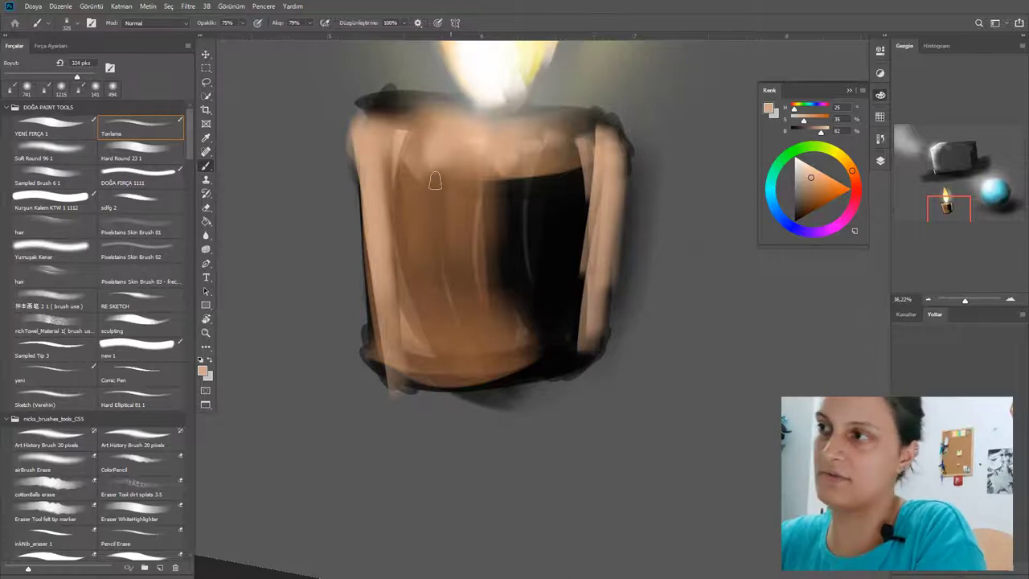
Paint the candle's top rim with peach strokes, brightening it with a lighter peach at H 25, S 33, B 95.
mouse_move(392, 113)
mouse_down()
mouse_move(443, 168)
mouse_move(499, 124)
mouse_up()
drag(406, 121, 478, 139)
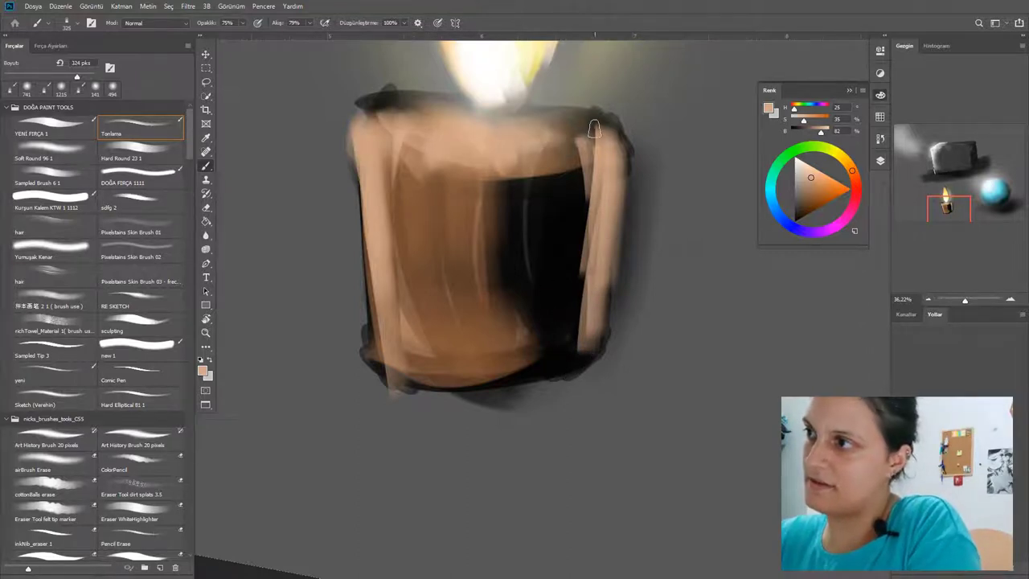
mouse_move(540, 146)
mouse_down()
mouse_move(595, 122)
mouse_move(454, 153)
mouse_up()
click(812, 170)
mouse_move(385, 121)
mouse_down()
mouse_move(571, 149)
mouse_move(402, 133)
mouse_move(476, 143)
mouse_up()
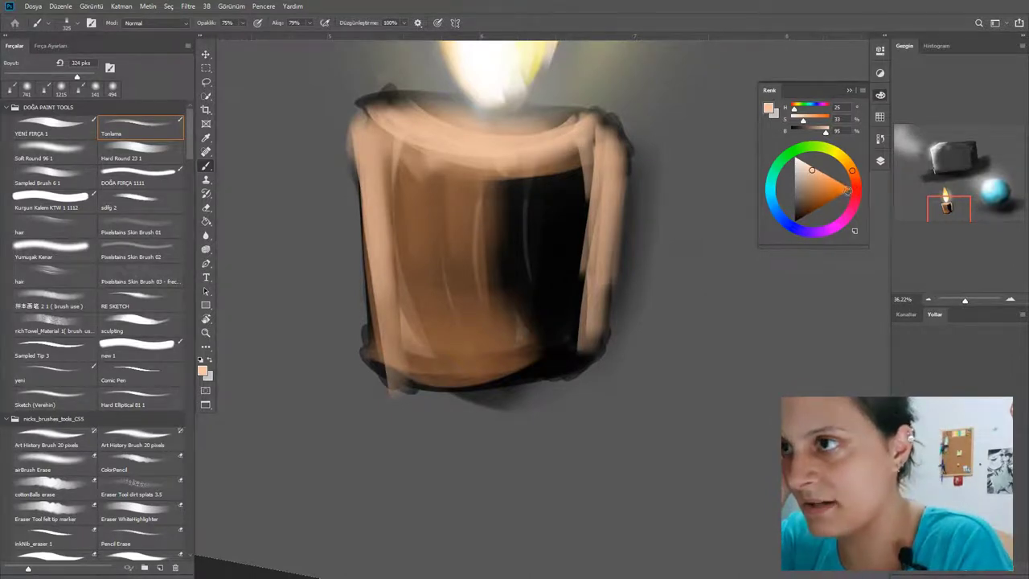
Choose a saturated orange foreground colour at H 25, S 81, B 71 on the colour wheel.
mouse_move(838, 187)
mouse_down()
mouse_move(858, 190)
mouse_move(803, 230)
mouse_move(859, 197)
mouse_move(794, 151)
mouse_move(861, 179)
mouse_move(841, 188)
mouse_up()
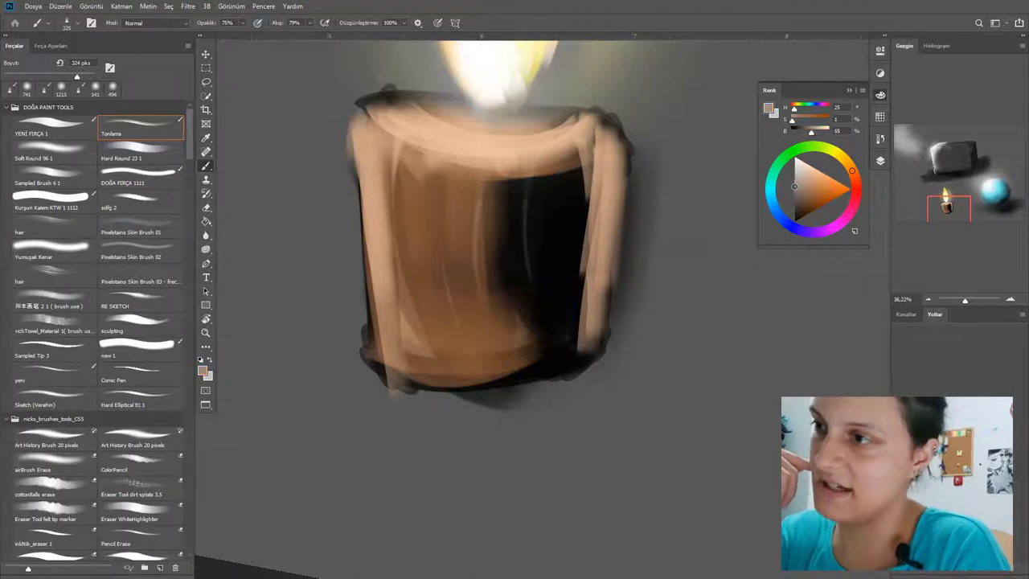
mouse_move(794, 187)
mouse_down()
mouse_move(795, 221)
mouse_move(773, 197)
mouse_move(767, 206)
mouse_move(728, 123)
mouse_move(848, 185)
mouse_move(819, 186)
mouse_move(821, 201)
mouse_move(826, 194)
mouse_up()
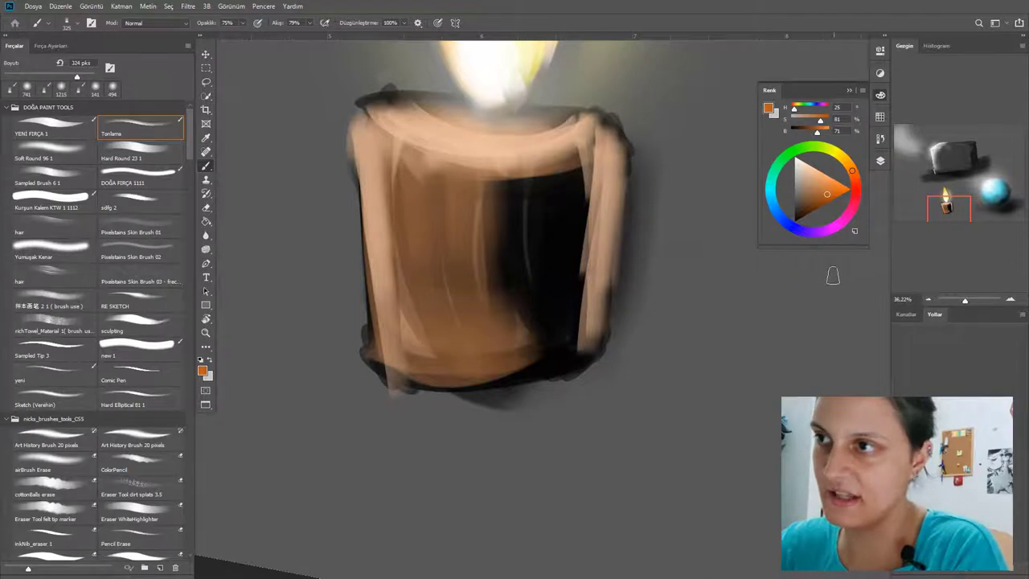
click(849, 90)
click(880, 97)
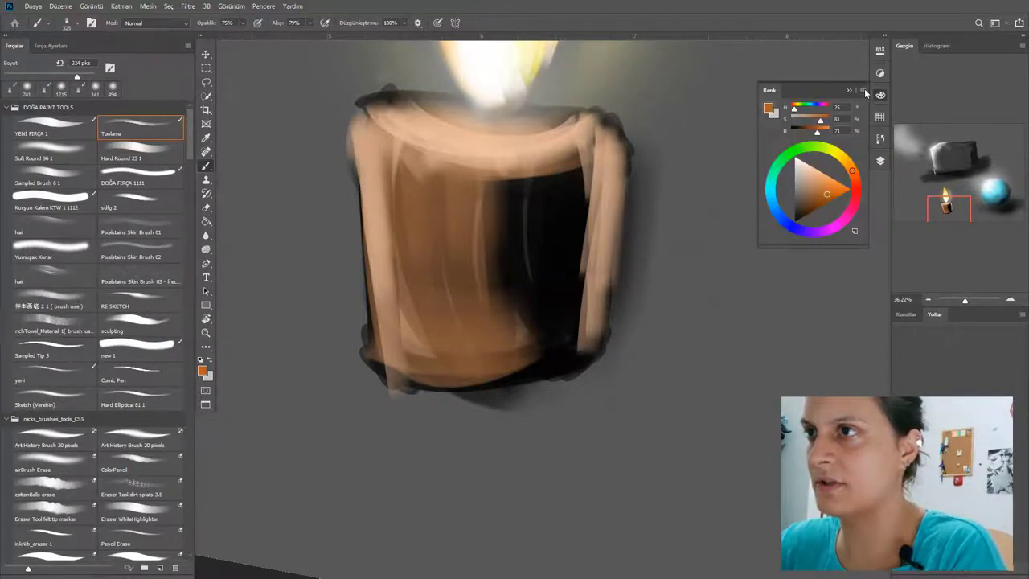
Compare the colour picker's Ton Küpü, Parlaklık Küpü, Renk Çarkı and Gri Tonlama Sürgüsü displays.
click(863, 90)
click(894, 94)
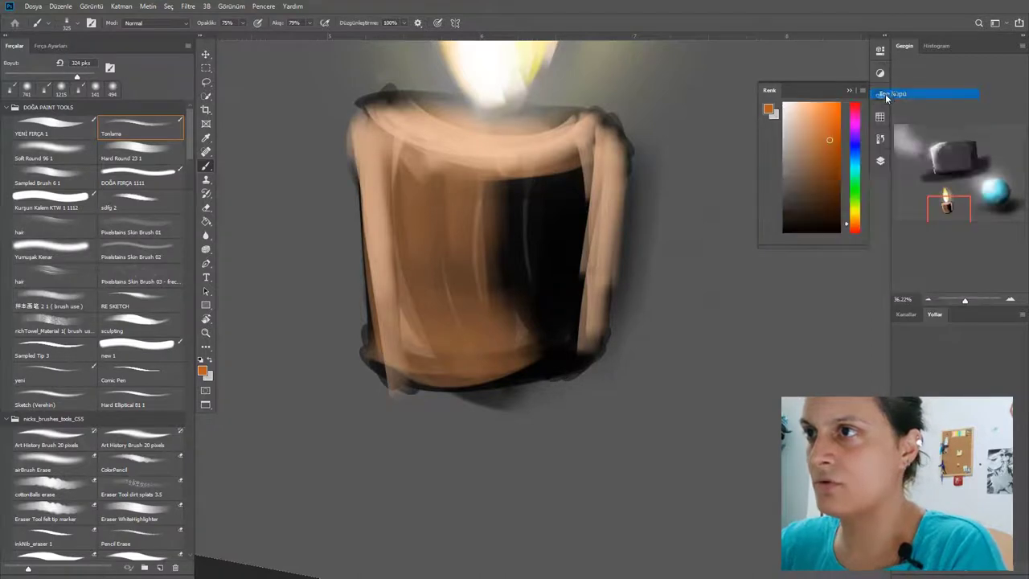
click(865, 94)
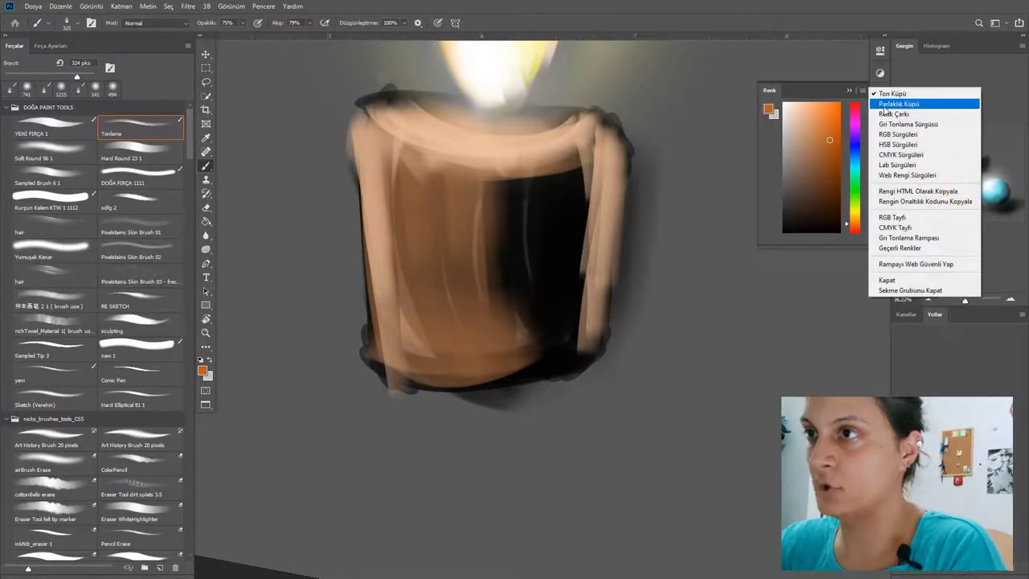
click(899, 102)
click(865, 92)
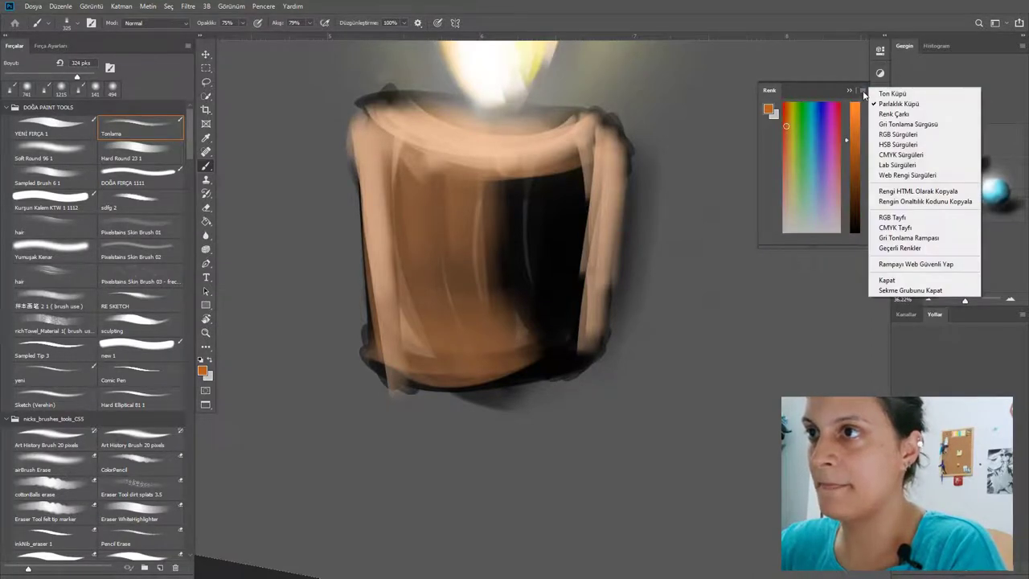
click(897, 115)
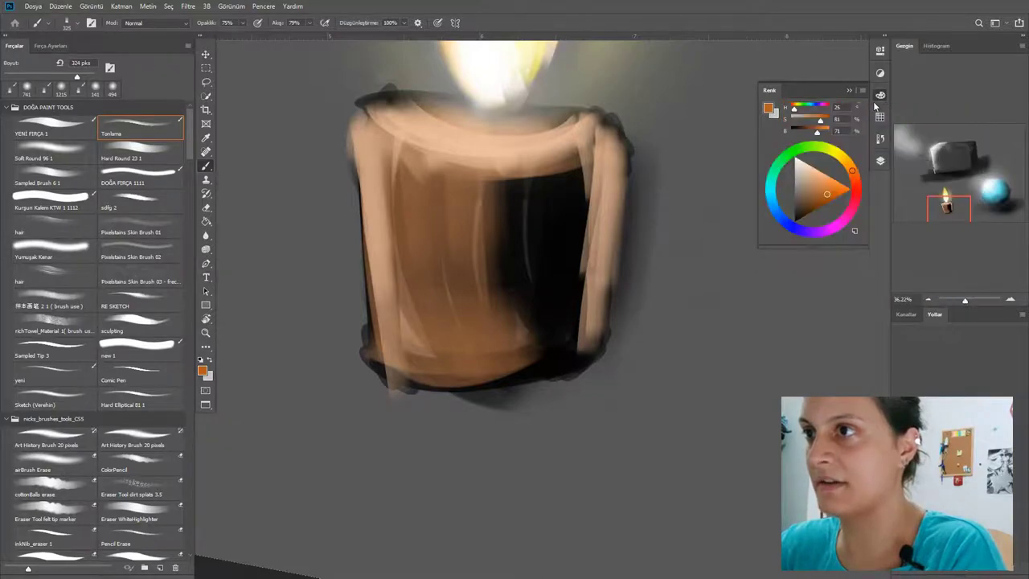
click(865, 93)
click(893, 124)
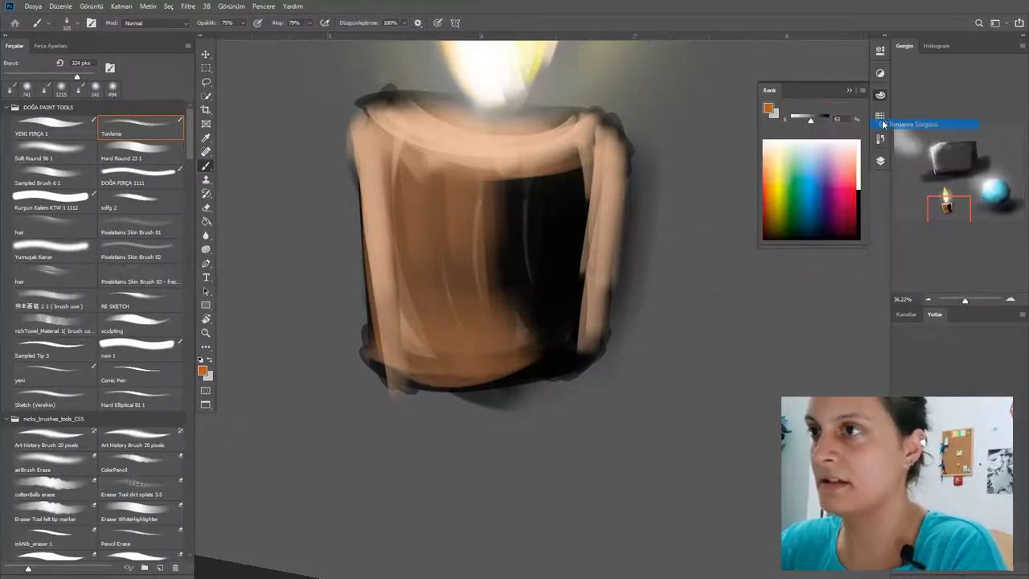
View the colour picker's RGB, HSB, CMYK, Lab and Web Rengi sliders, and return it to Renk Çarkı.
click(865, 93)
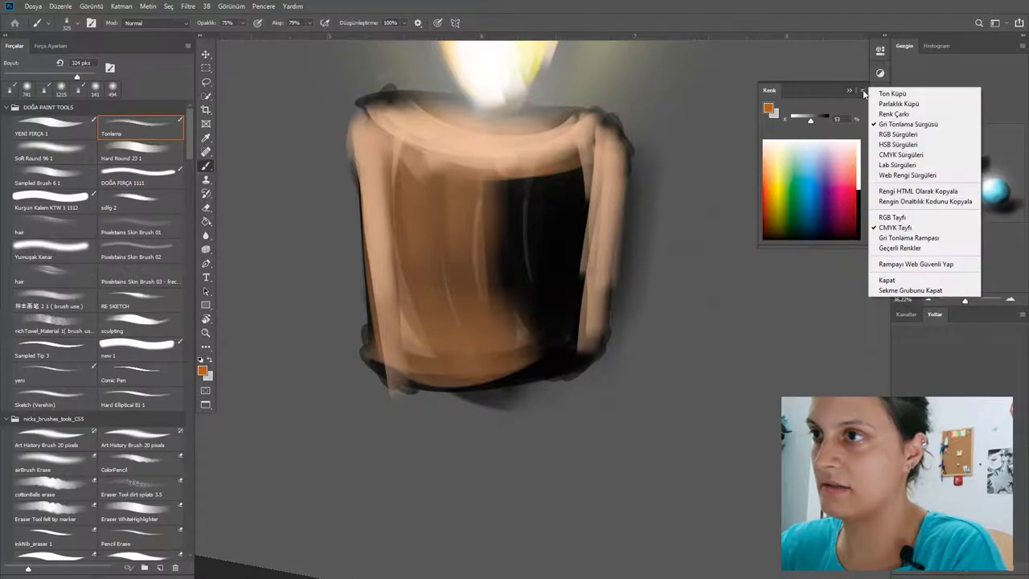
click(882, 135)
click(862, 92)
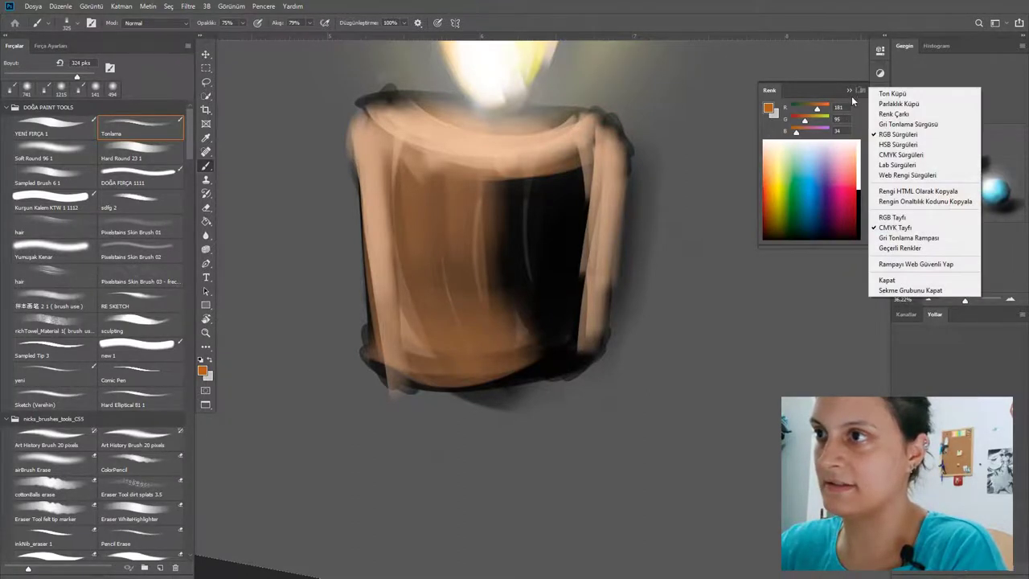
click(884, 145)
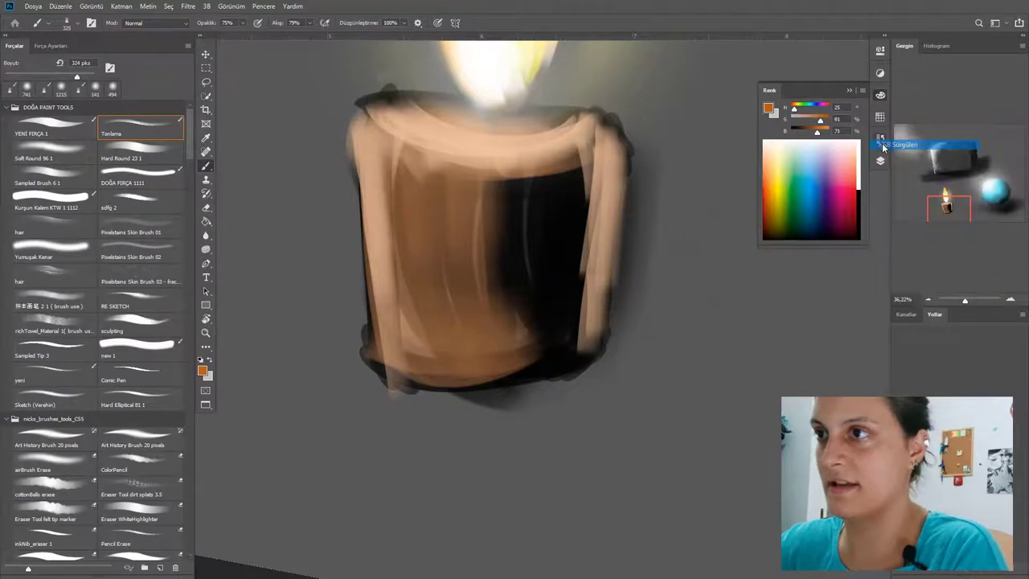
click(863, 92)
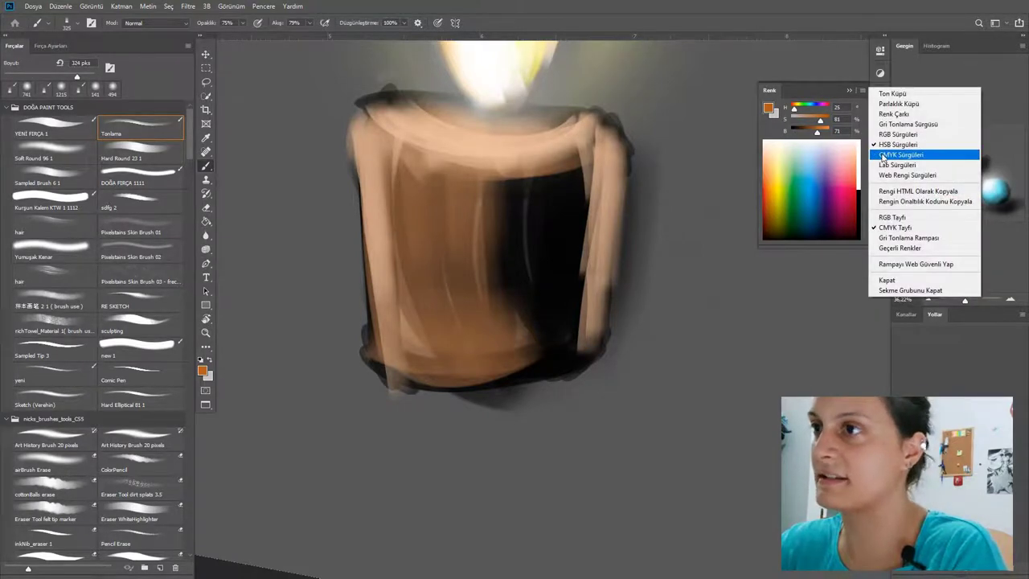
click(888, 154)
click(863, 92)
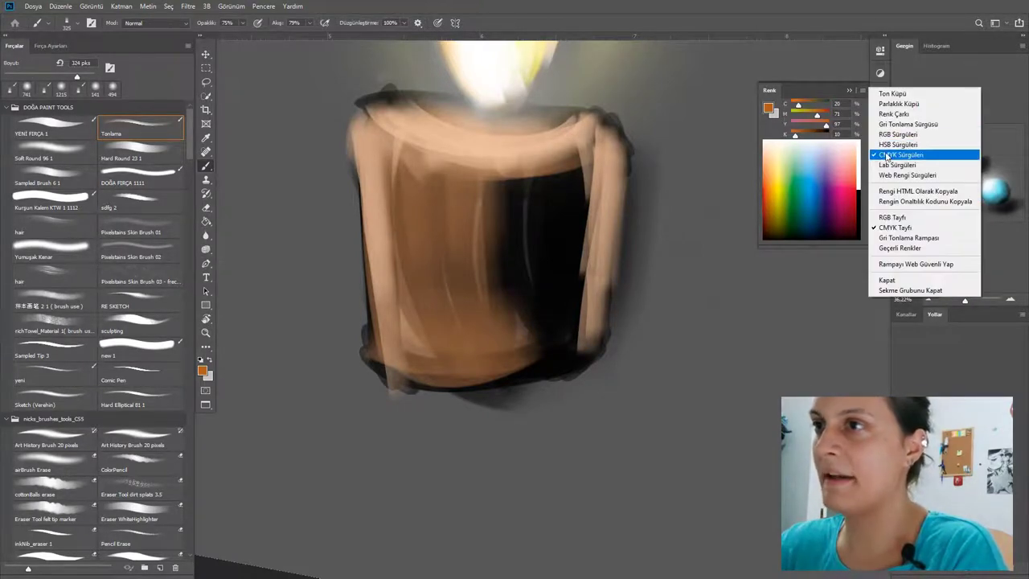
click(895, 166)
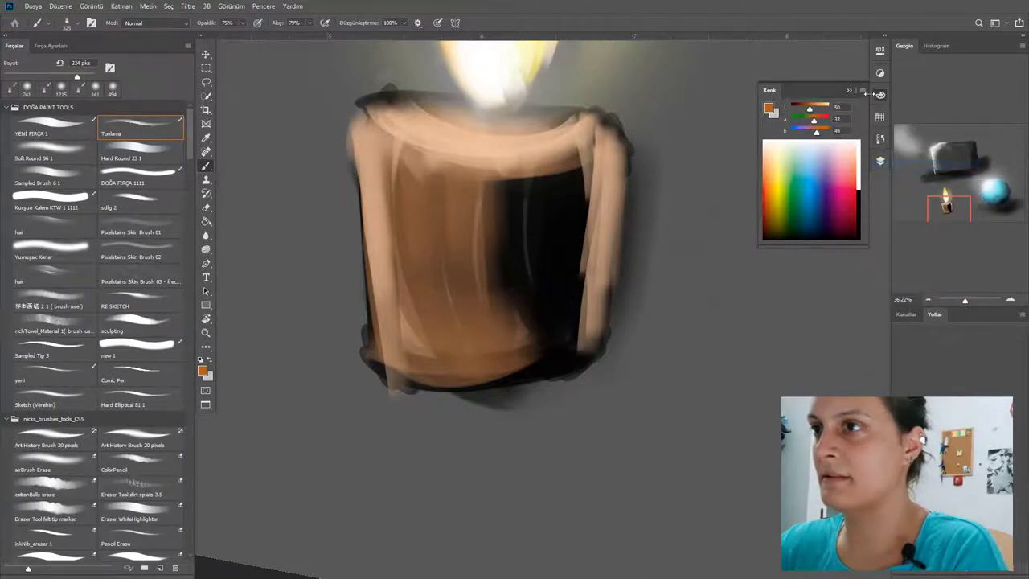
click(863, 91)
click(892, 175)
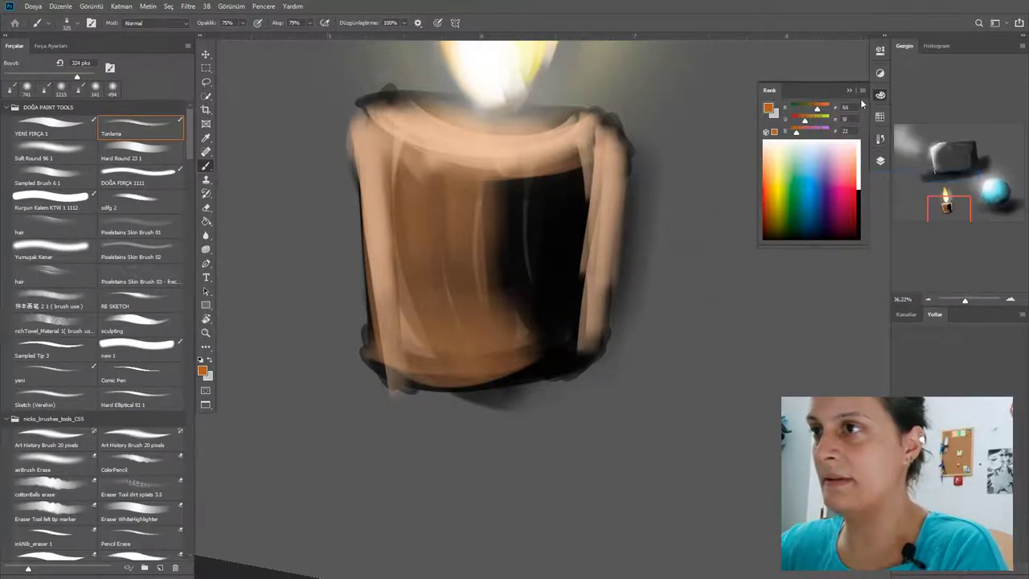
click(862, 92)
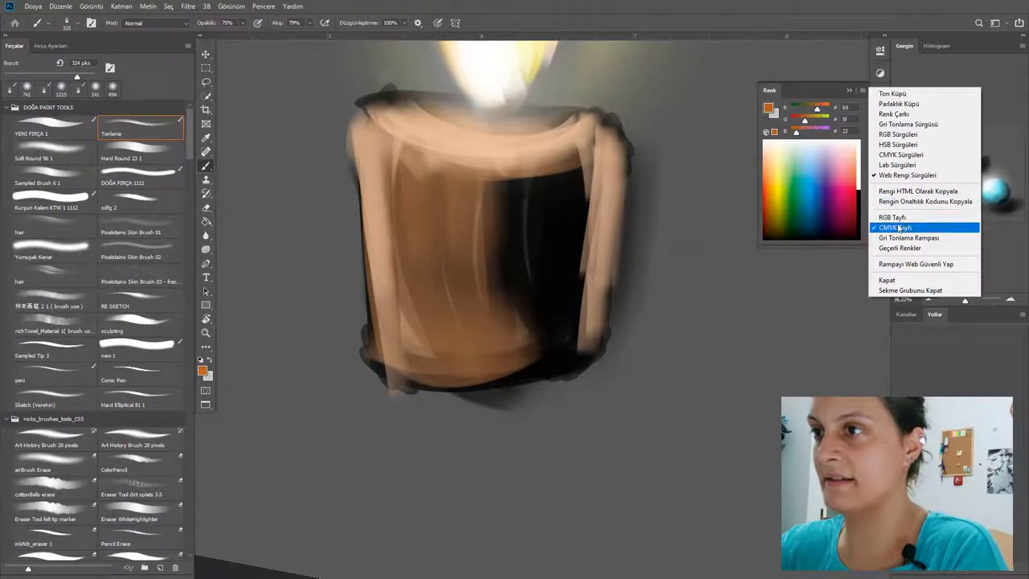
click(901, 115)
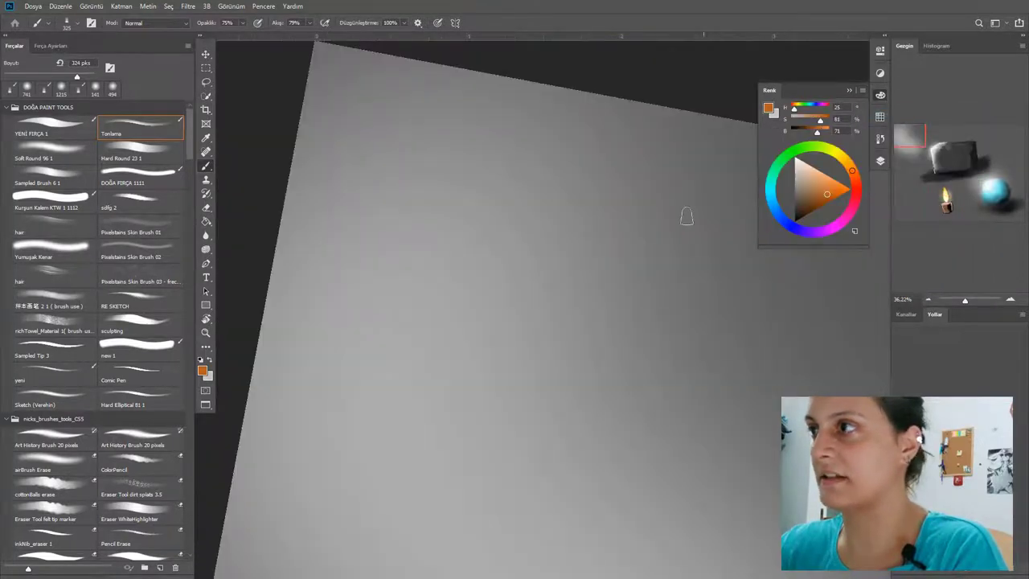
Reset the canvas rotation to 0° and examine the candle within the whole composition and close up.
key(z)
alt+click(682, 241)
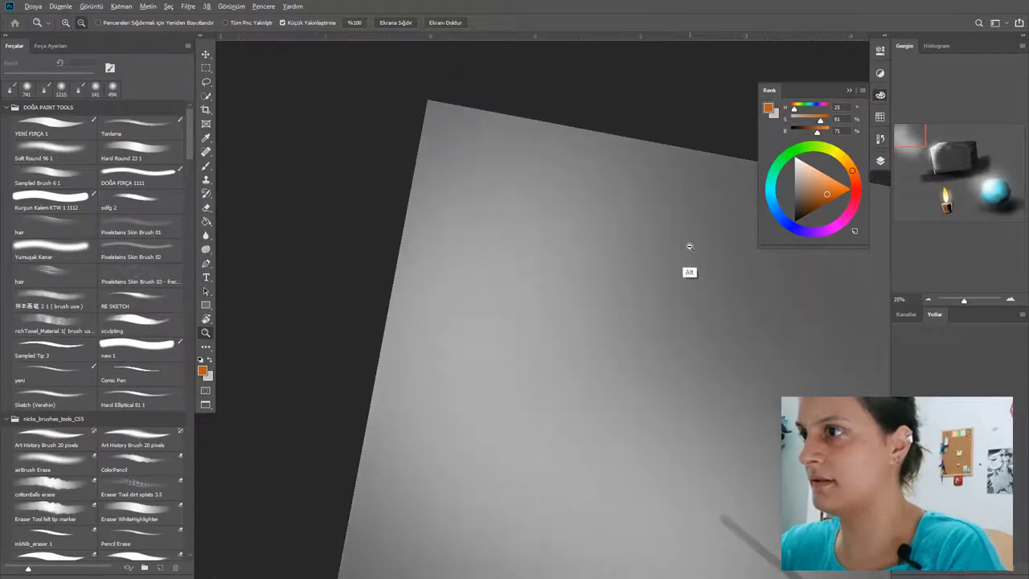
alt+click(689, 247)
alt+click(693, 248)
alt+click(697, 248)
alt+click(701, 248)
key(a)
drag(764, 283, 617, 228)
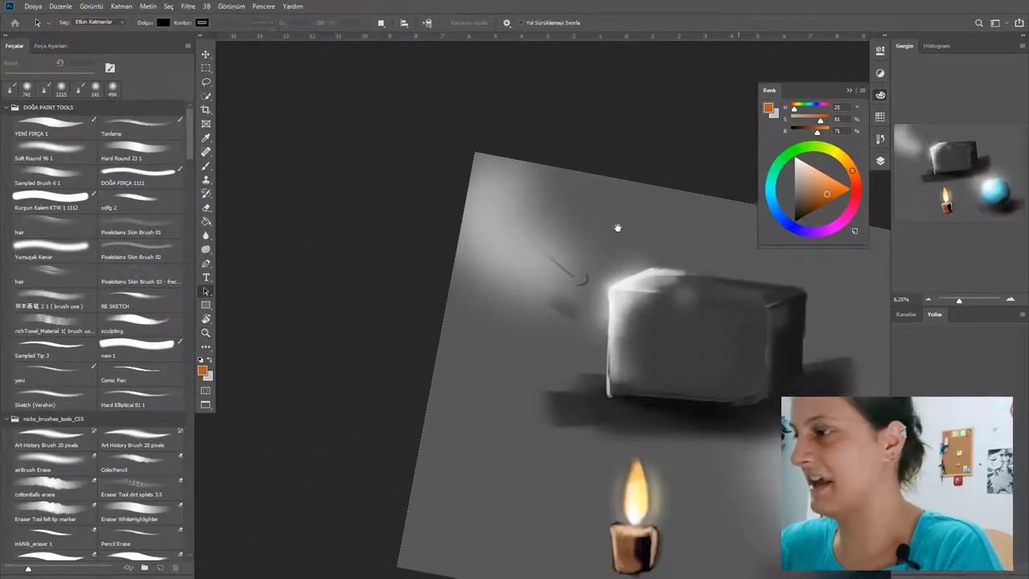
key(r)
drag(689, 252, 658, 280)
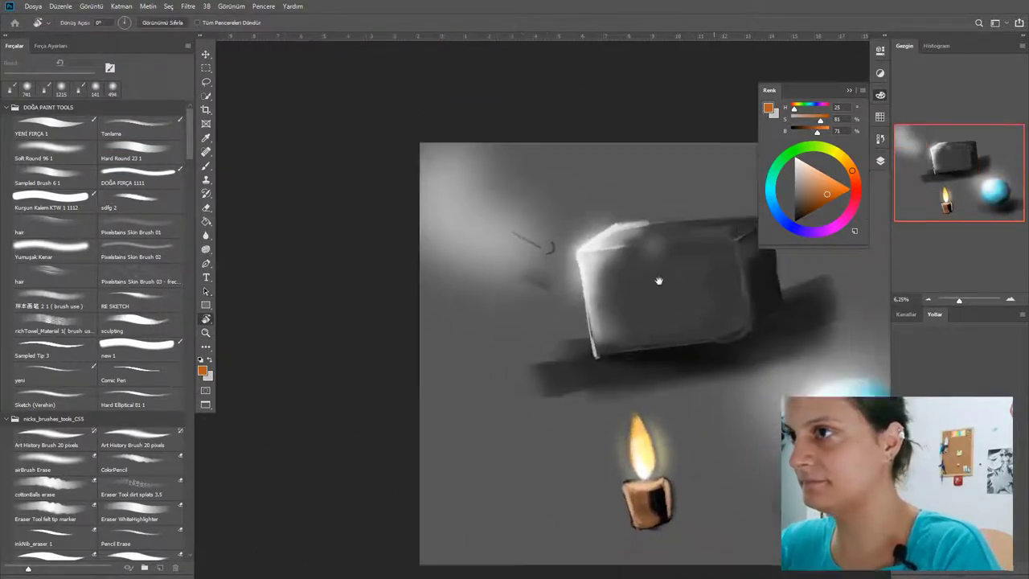
key(z)
drag(557, 416, 593, 413)
key(r)
drag(599, 486, 590, 427)
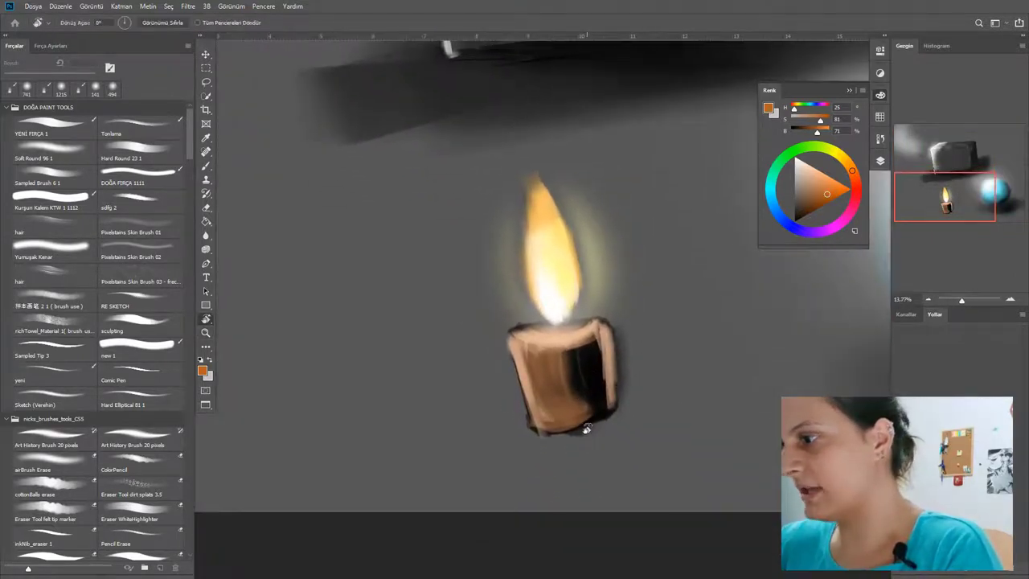
Activate the Brush tool and select the mum layer.
key(b)
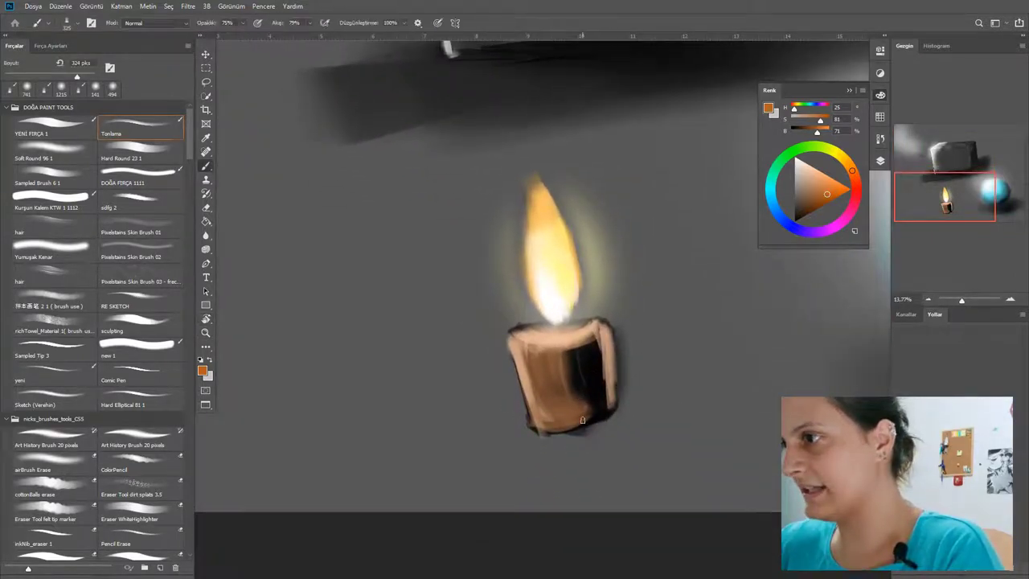
click(880, 160)
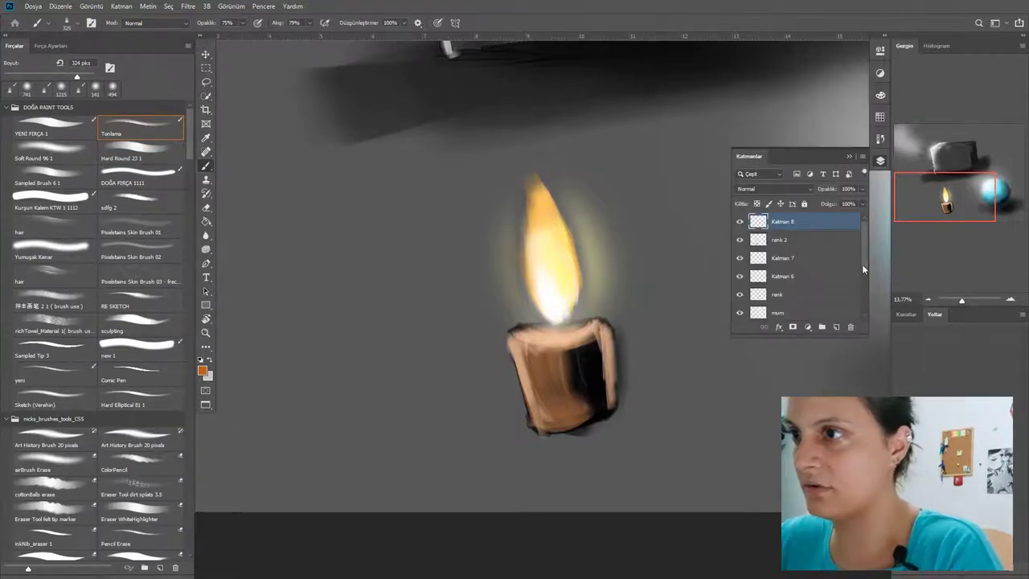
drag(862, 270, 868, 315)
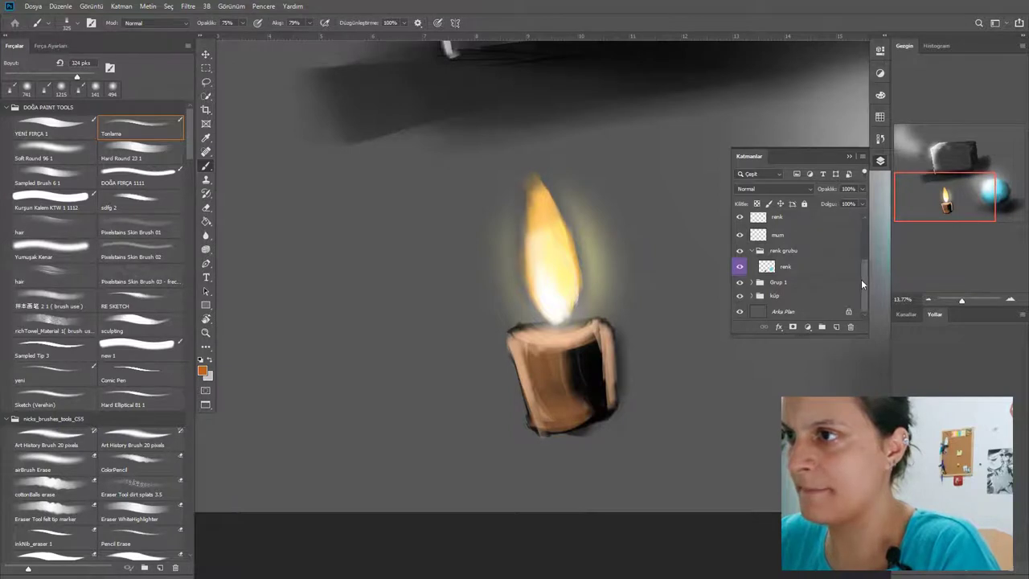
drag(861, 279, 859, 245)
click(816, 293)
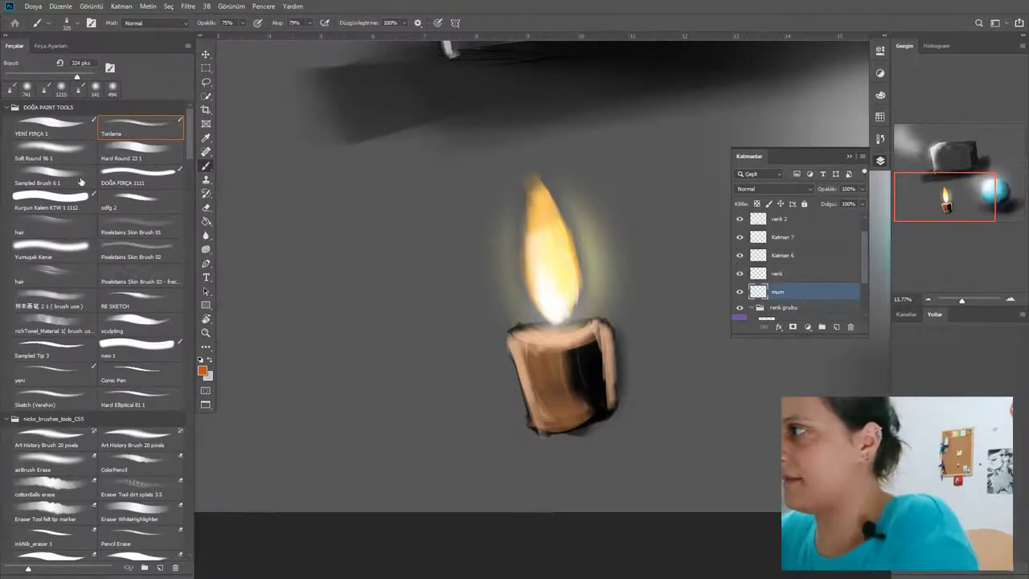
Stroke dark grey along the candle's base on the mum layer with the Soft Round 96 1 brush at 592 px.
click(57, 159)
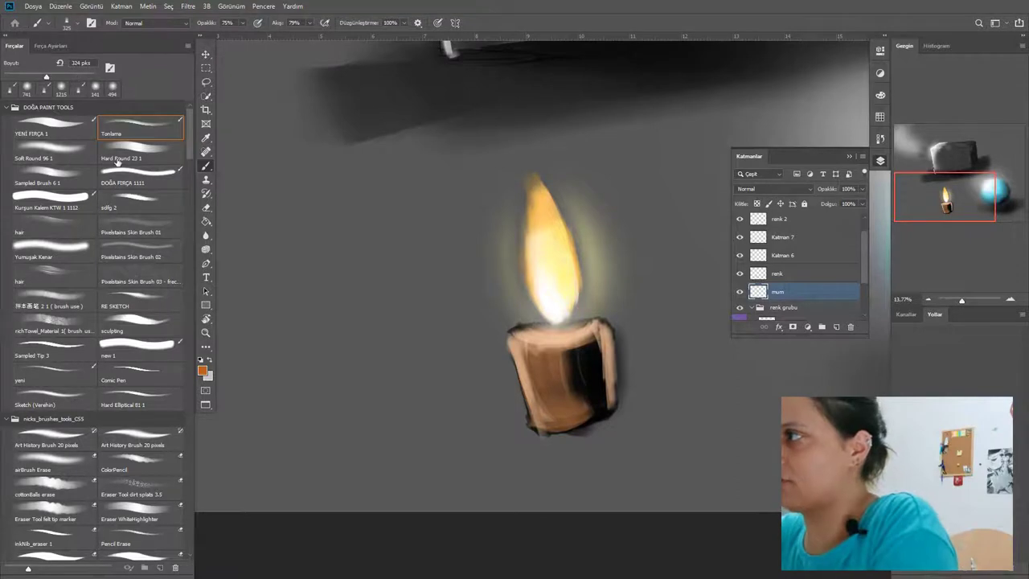
click(881, 95)
drag(803, 197, 777, 199)
drag(557, 431, 578, 431)
click(880, 95)
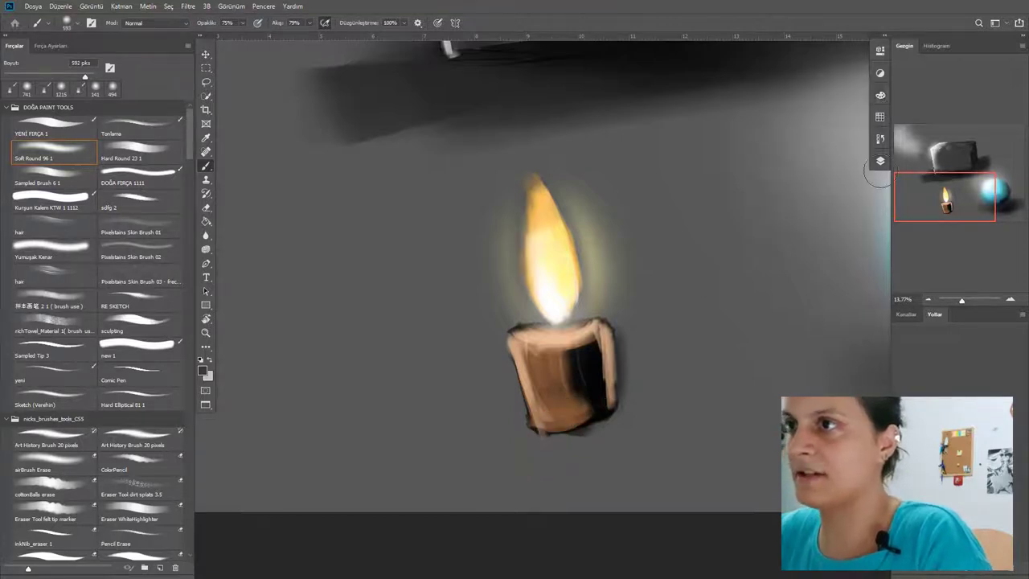
Hide and show the mum layer and the renk layer above it to compare their effect on the flame.
click(880, 160)
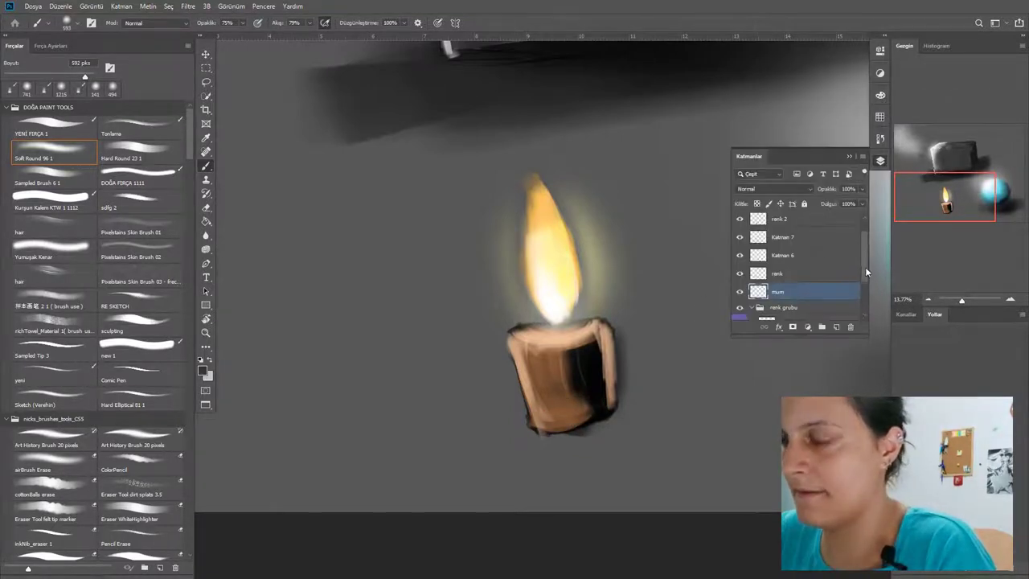
scroll(865, 267, down, 2)
click(740, 264)
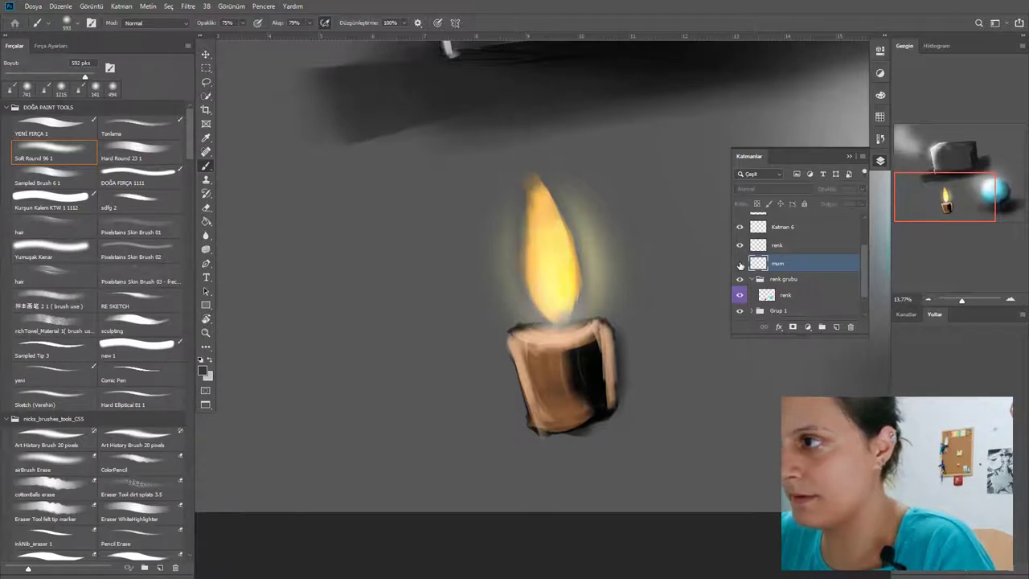
click(740, 263)
click(739, 246)
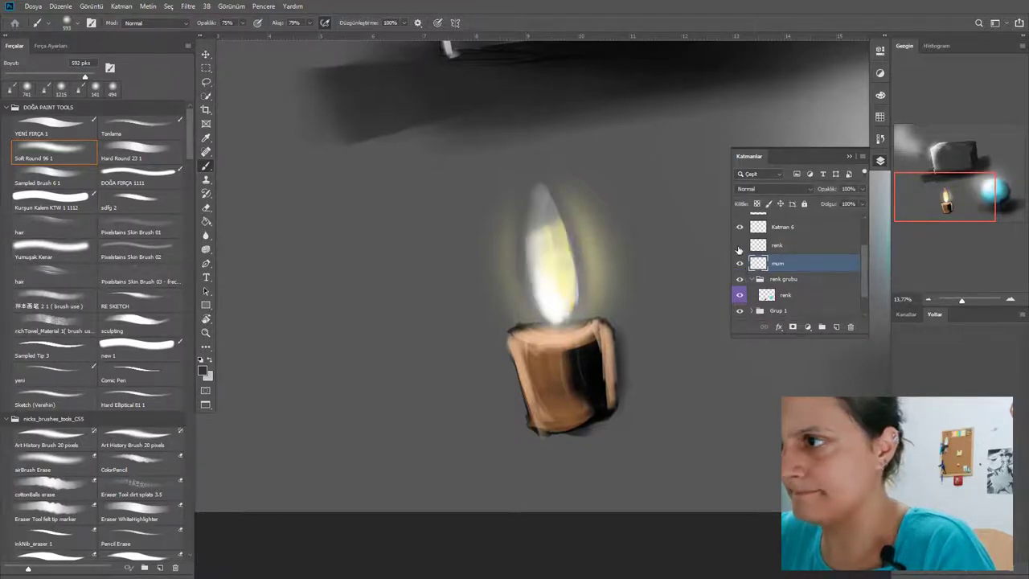
click(740, 245)
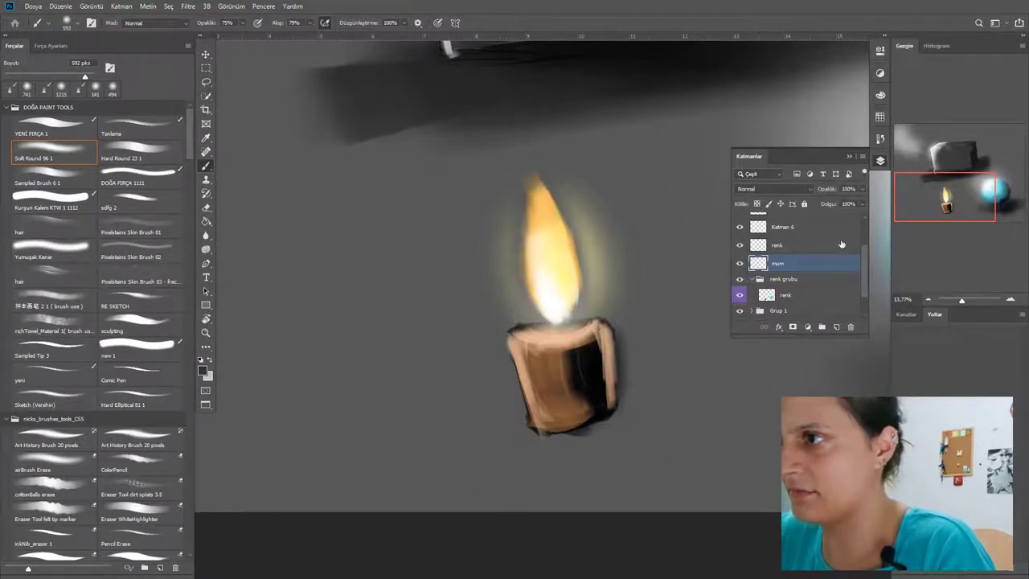
Hide and show the Katman 7 and renk 2 layers to compare their effect on the candle's glow and body.
scroll(843, 248, up, 2)
click(740, 250)
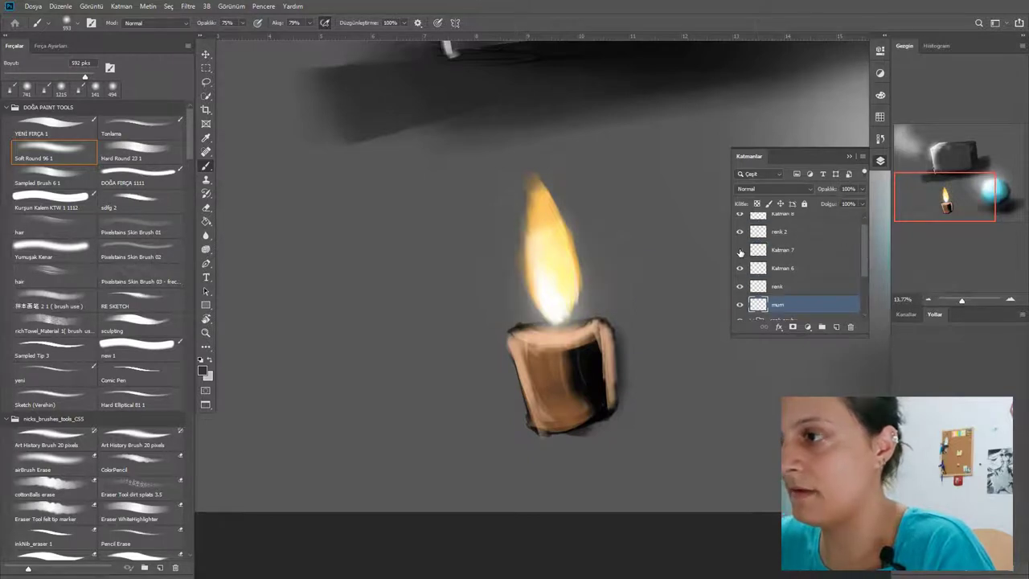
click(740, 250)
click(739, 231)
click(740, 232)
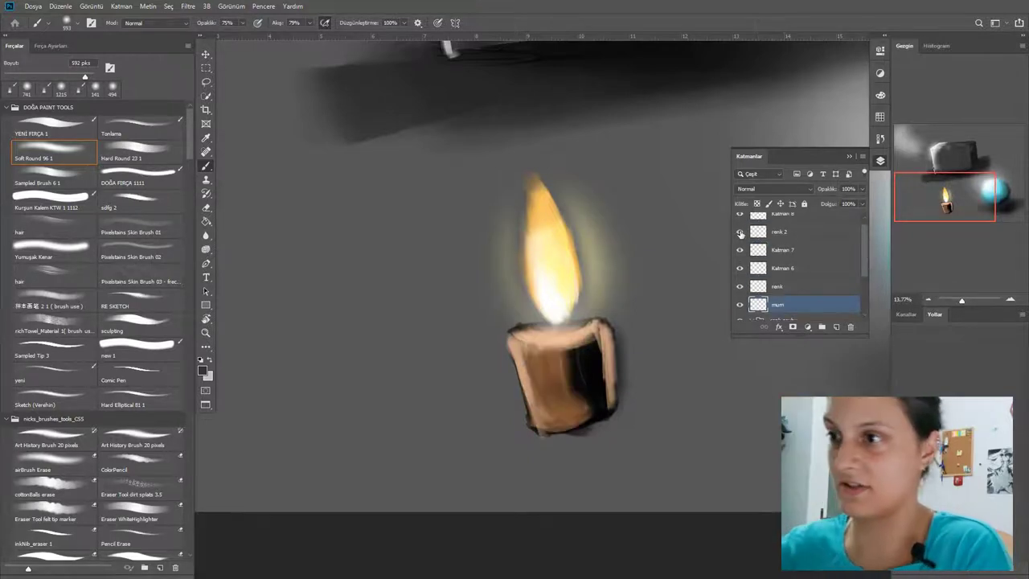
Hide and show the renk layer inside renk grubu to compare its colouring, and collapse the group.
drag(863, 266, 864, 314)
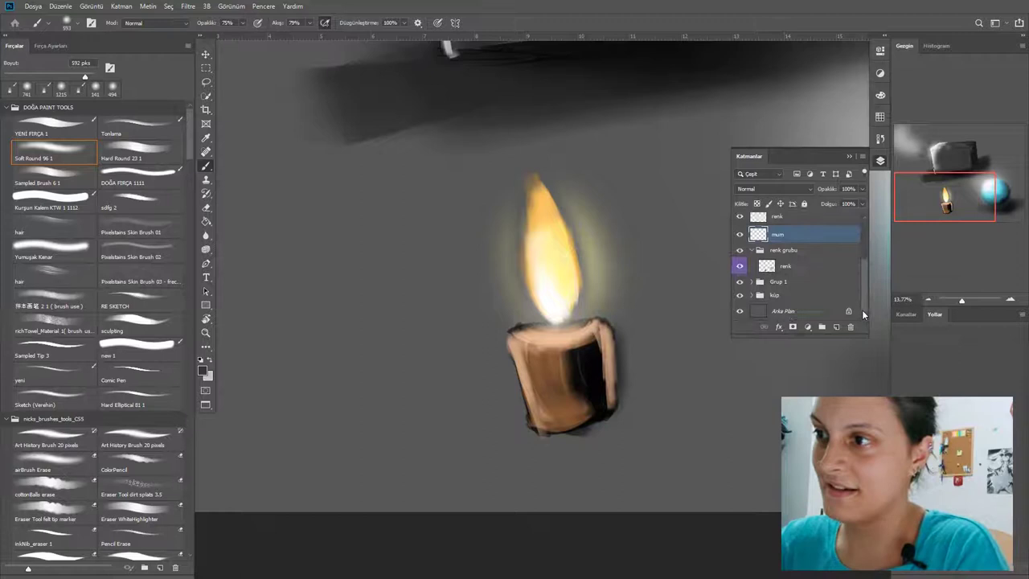
click(739, 267)
click(739, 268)
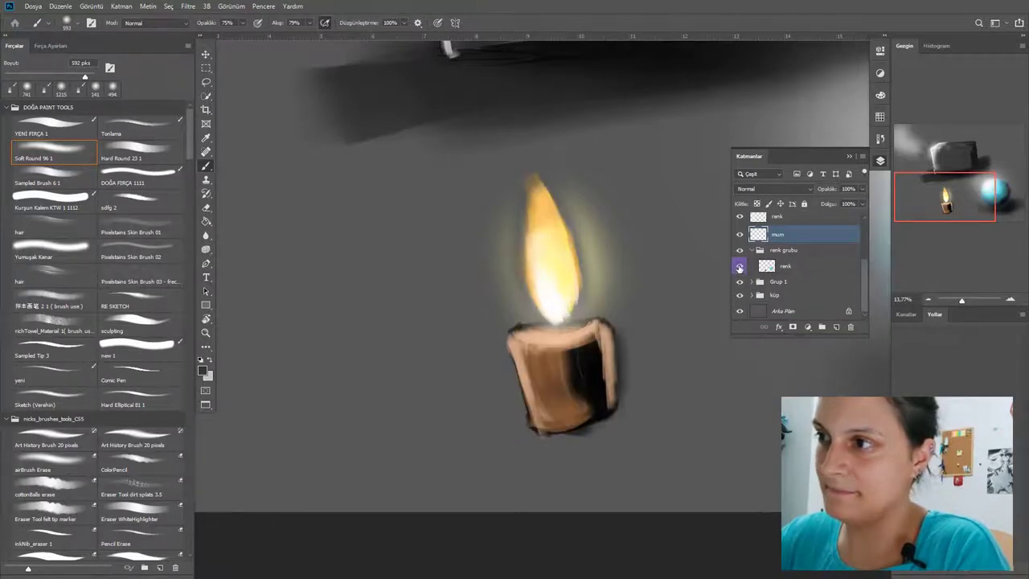
click(739, 267)
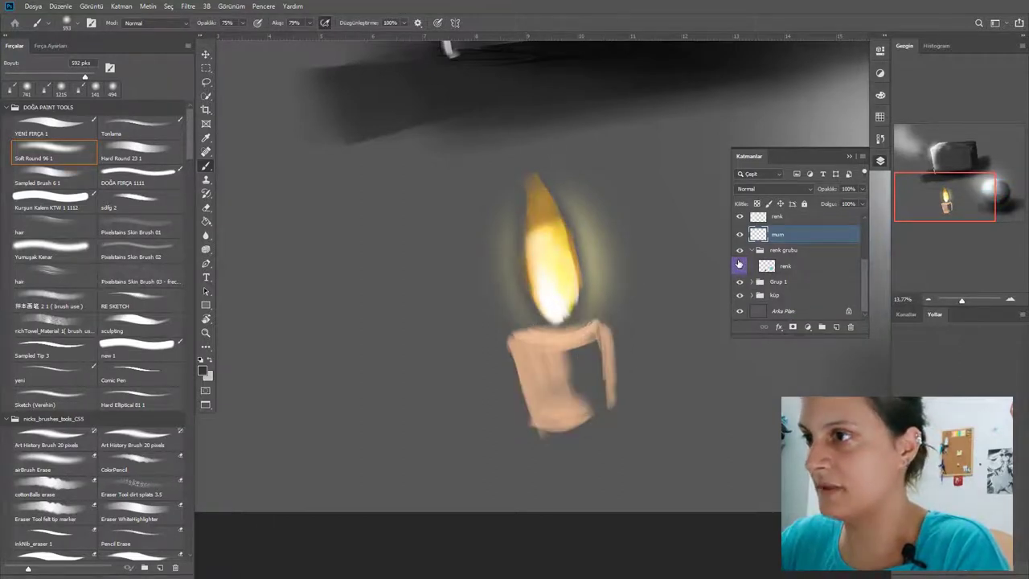
click(739, 265)
click(752, 250)
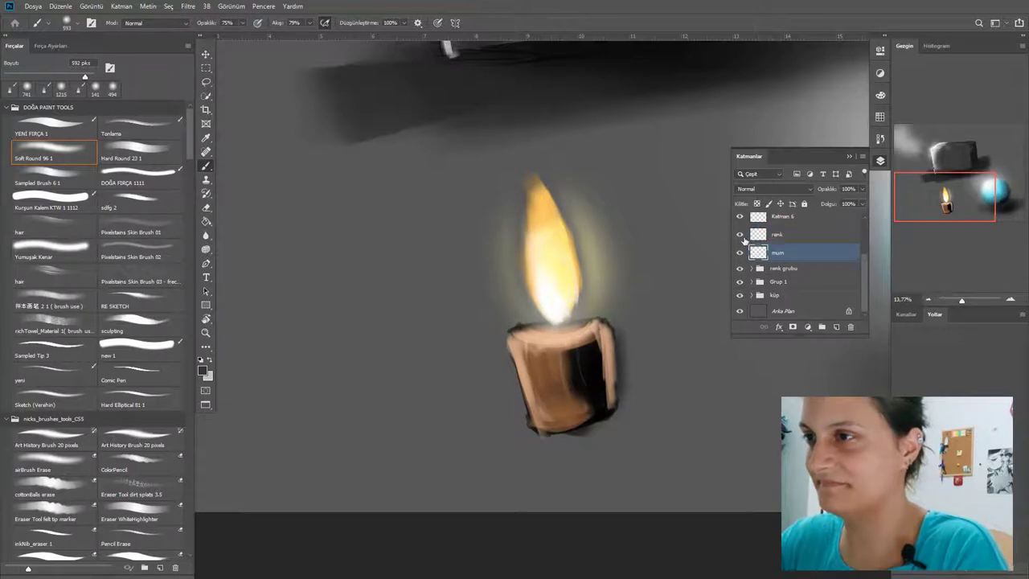
Check the contribution of the upper renk layer and the mum layer by hiding and showing each one.
click(739, 240)
click(740, 241)
click(740, 253)
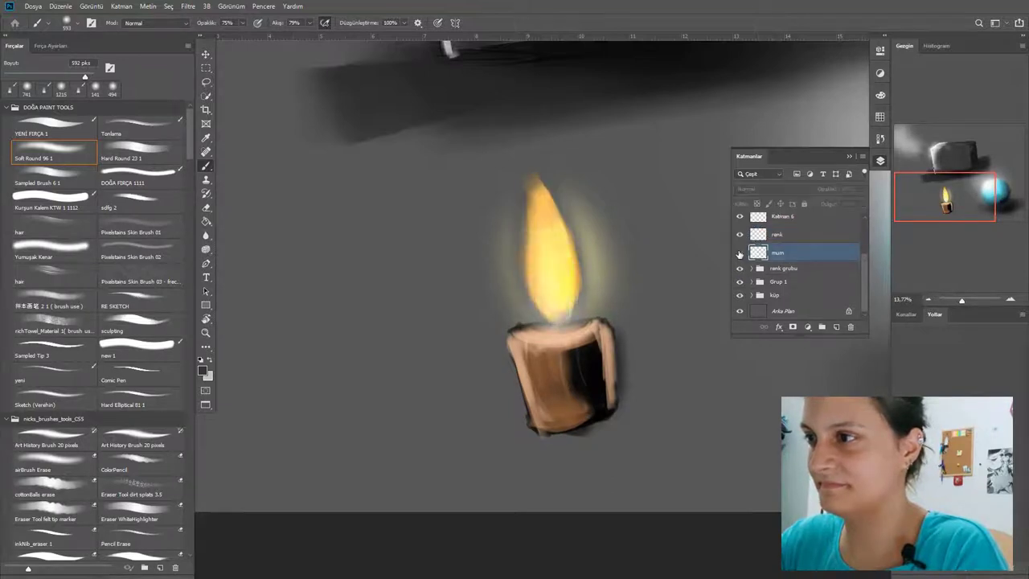
click(740, 253)
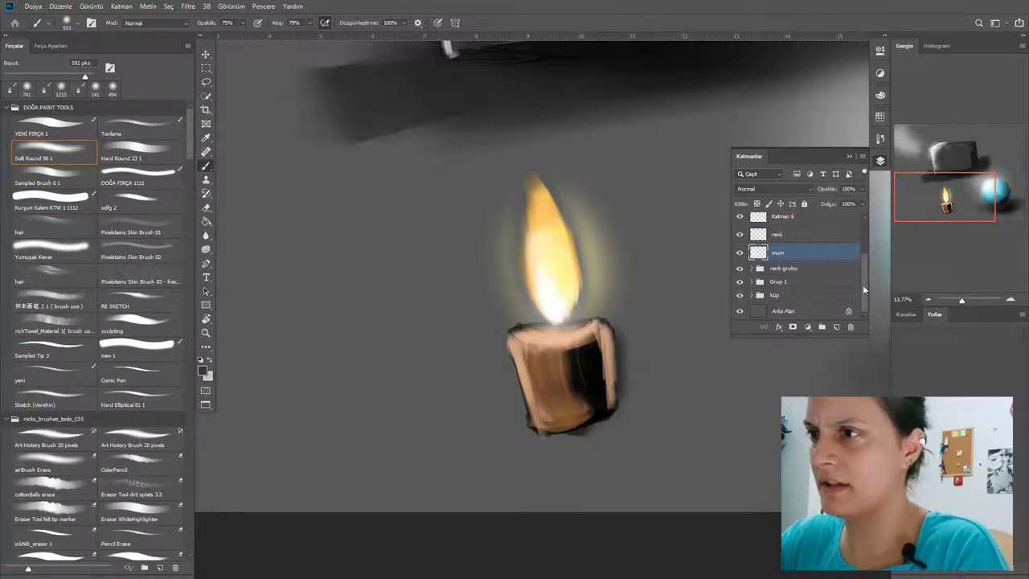
Compare the candle with Katman 7, Katman 6 and renk 2 hidden and shown.
drag(866, 285, 867, 262)
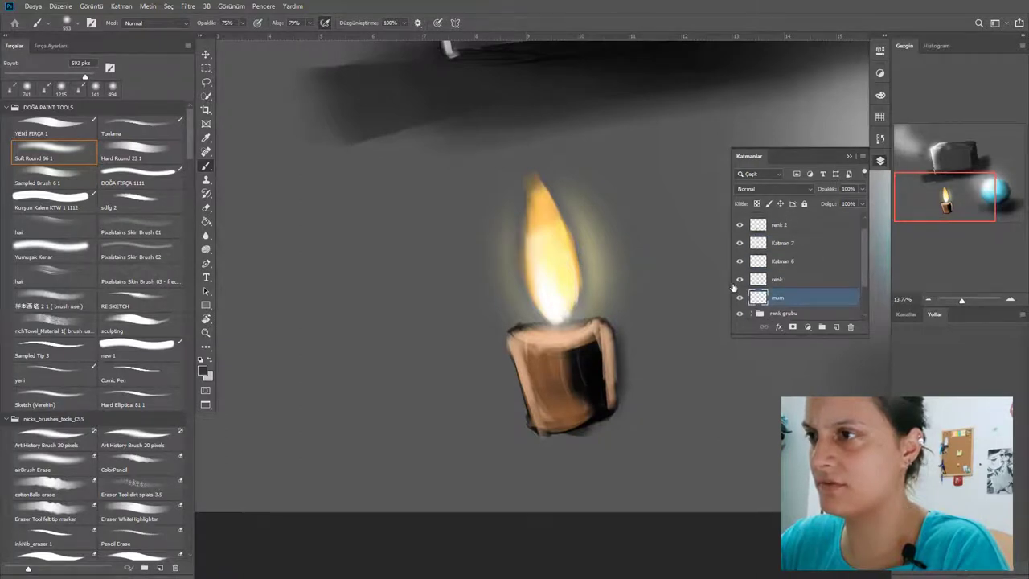
click(740, 243)
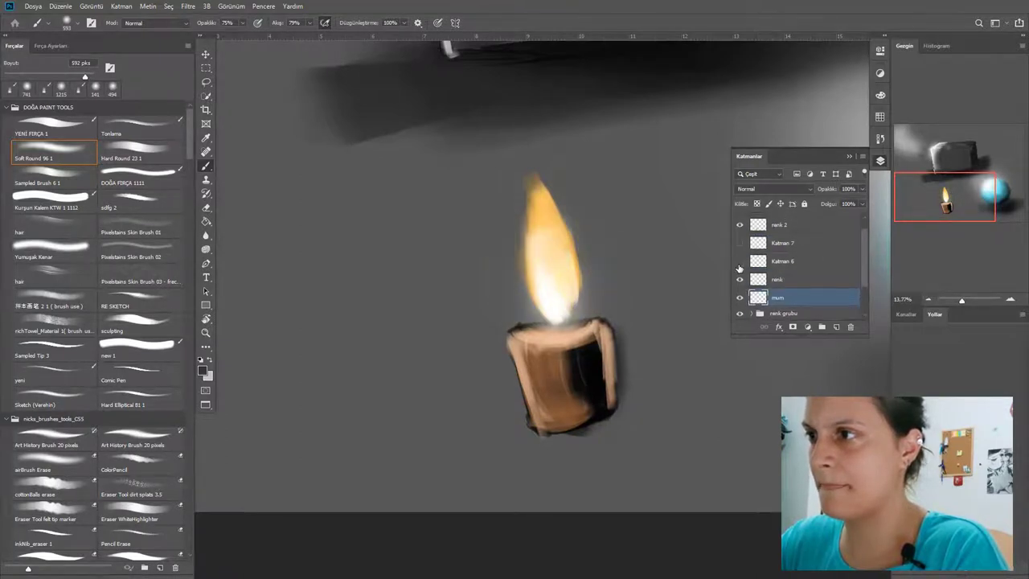
click(740, 262)
click(740, 243)
click(740, 226)
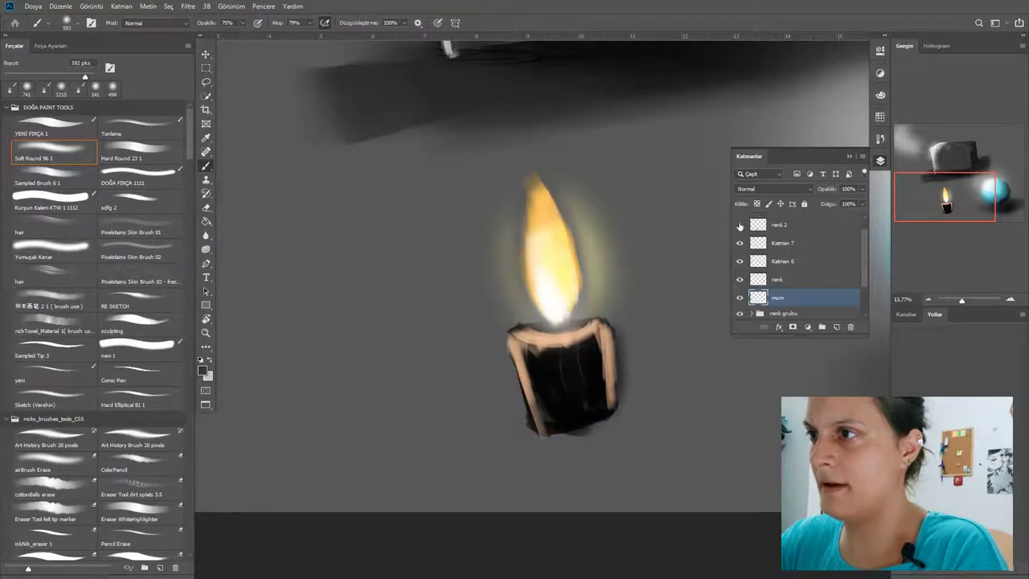
click(740, 224)
Go through the candle layers from Katman 8 down to mum, toggling each one's visibility to review its contribution.
drag(863, 264, 863, 251)
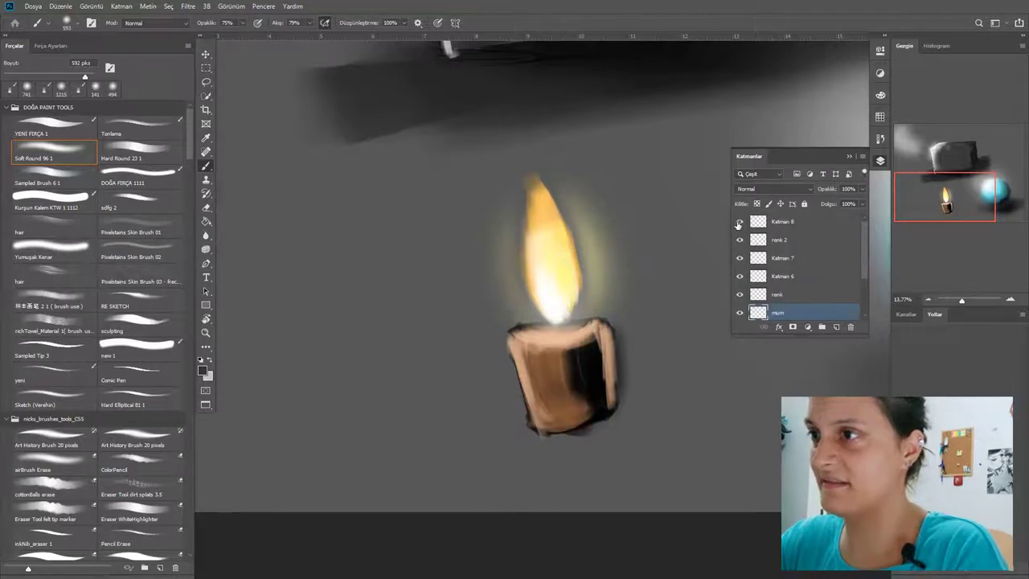
click(740, 224)
click(740, 225)
click(740, 240)
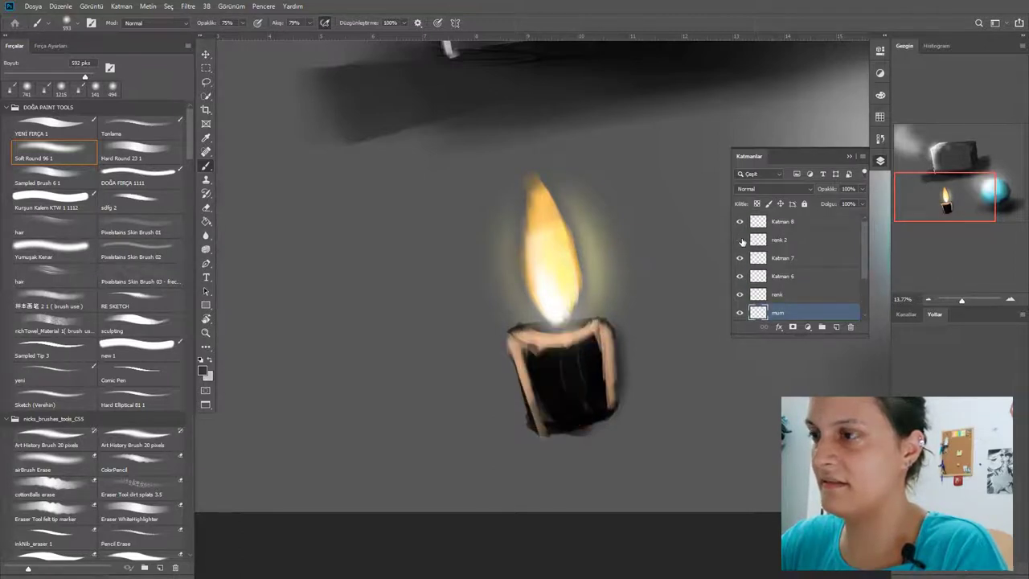
click(740, 240)
click(740, 258)
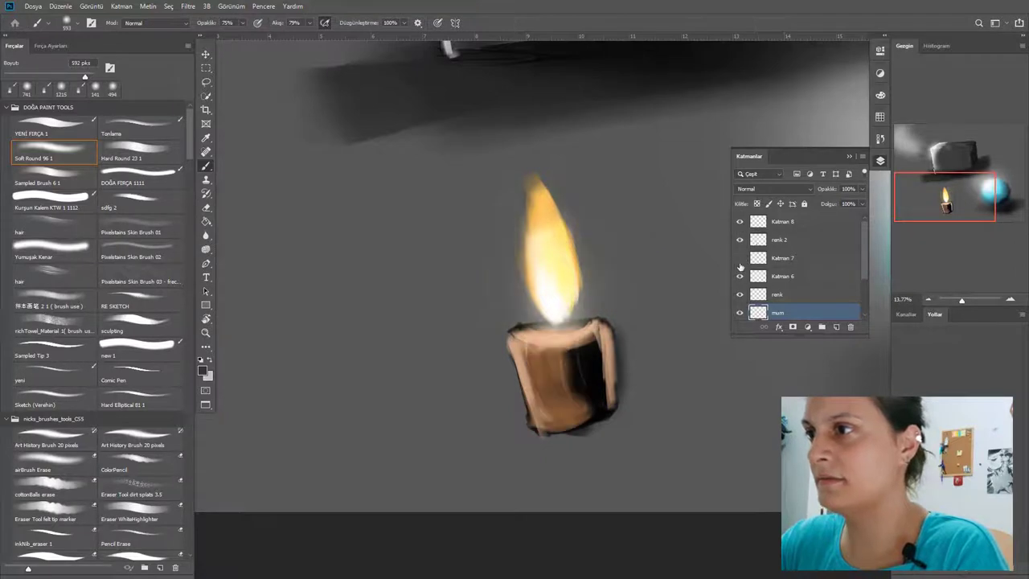
click(740, 258)
click(739, 277)
click(740, 276)
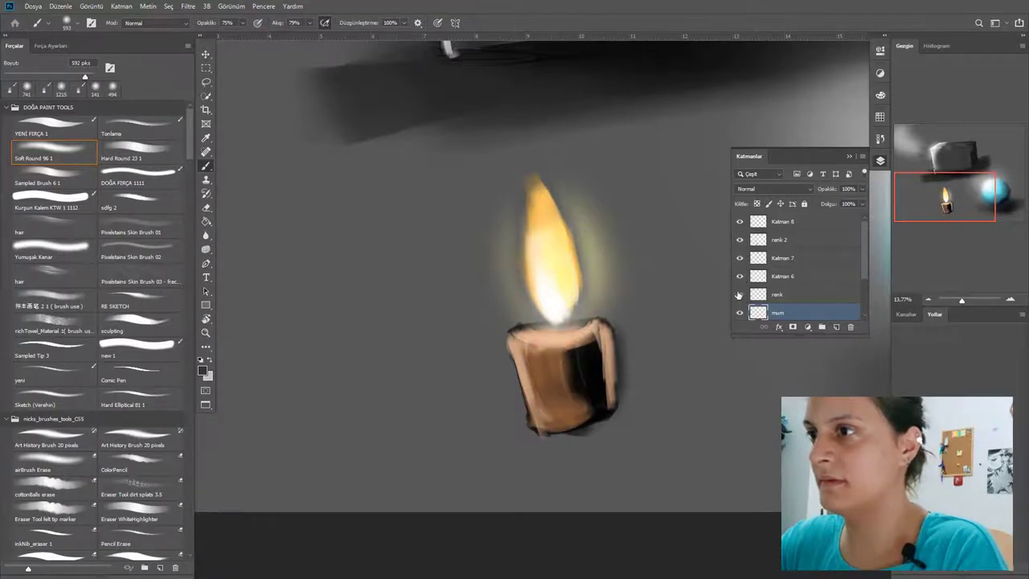
click(740, 294)
click(740, 295)
click(740, 312)
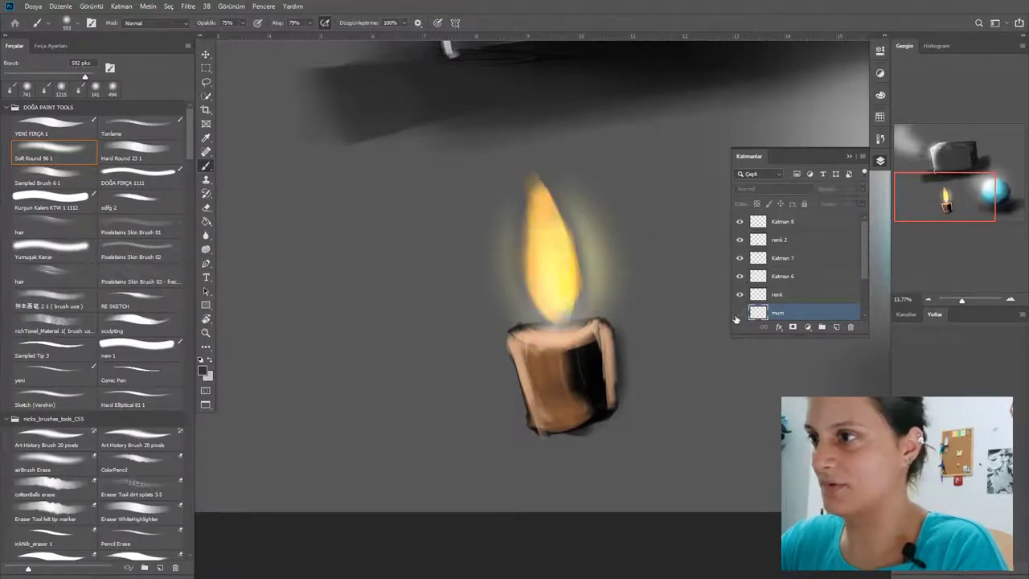
Select the Katman 7 layer to see its blend mode, and compare the flame with mum hidden and shown.
click(864, 263)
drag(864, 263, 856, 280)
drag(759, 287, 773, 264)
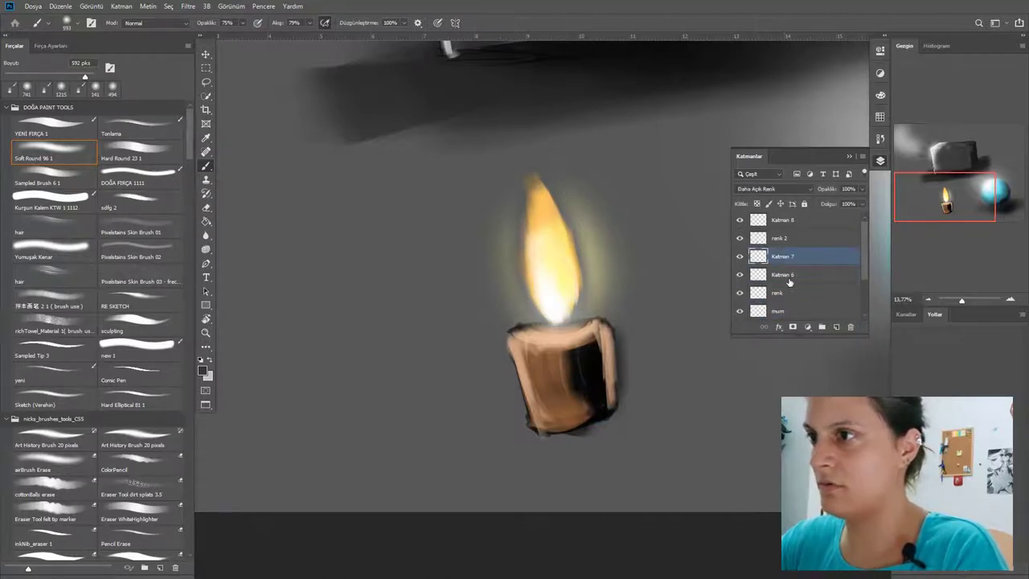
click(739, 312)
click(739, 312)
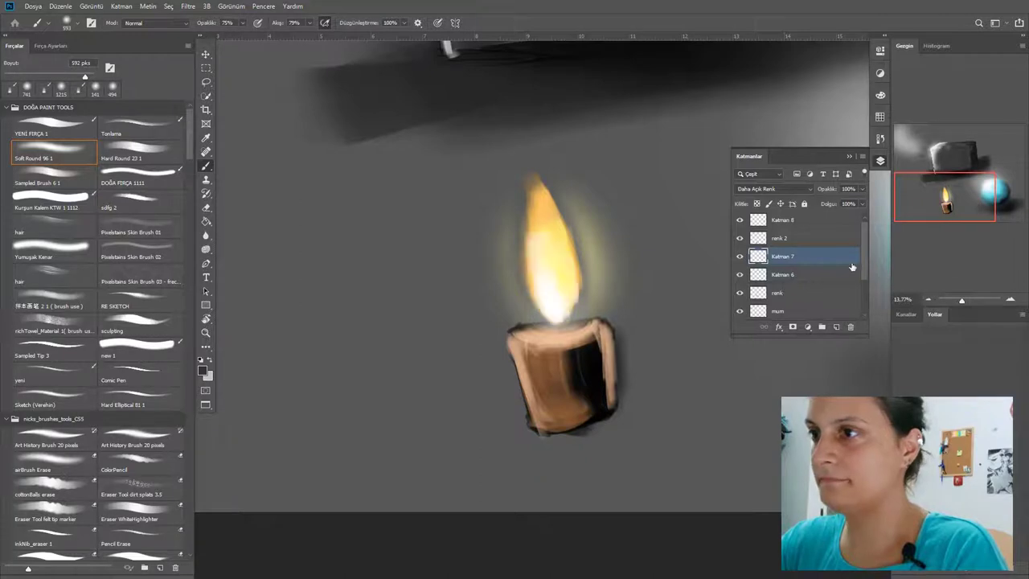
Expand renk grubu, compare the image with its renk layer hidden and shown, and select that layer to see its blend mode.
drag(868, 277, 870, 297)
click(751, 270)
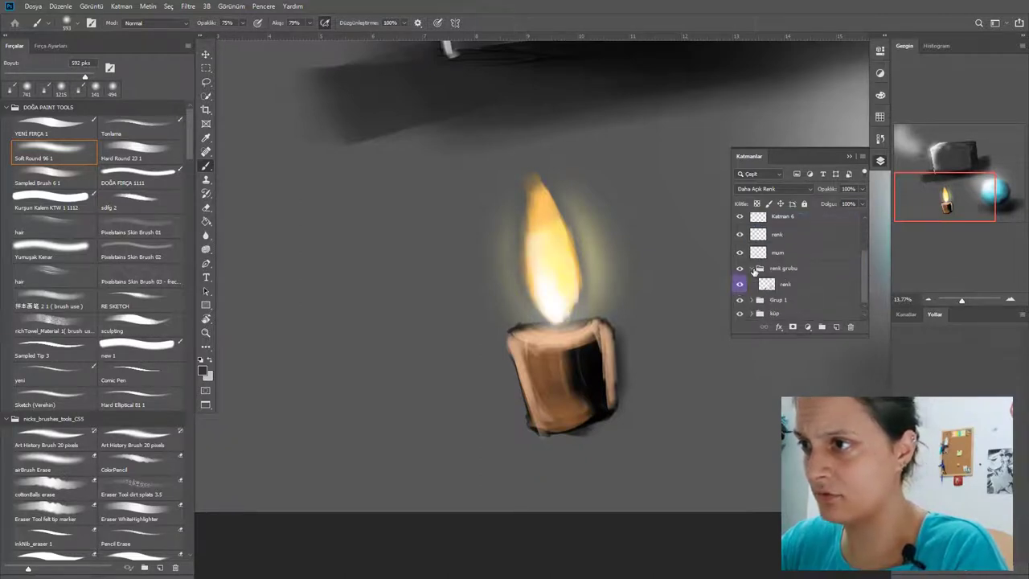
click(739, 286)
click(738, 285)
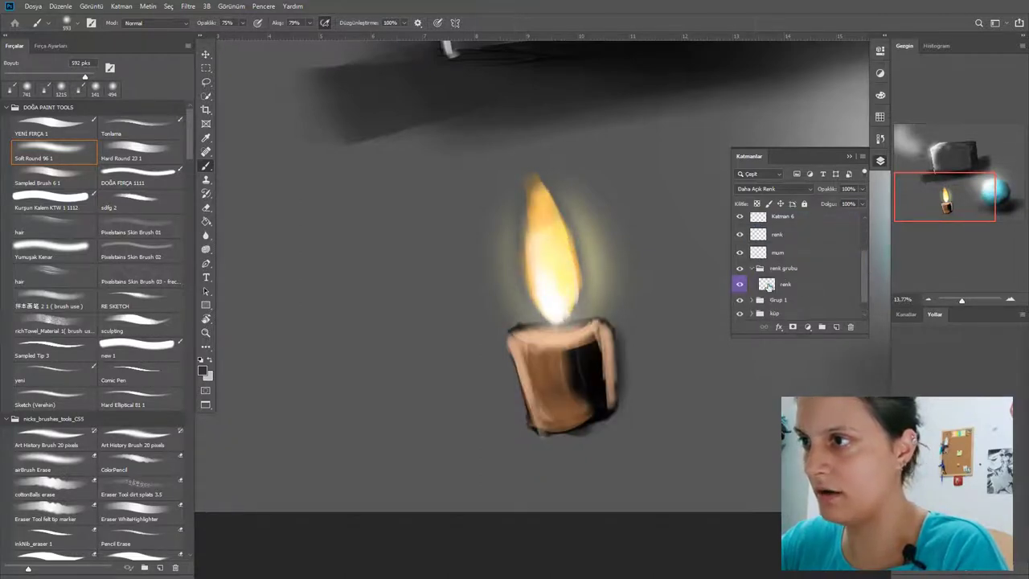
click(794, 288)
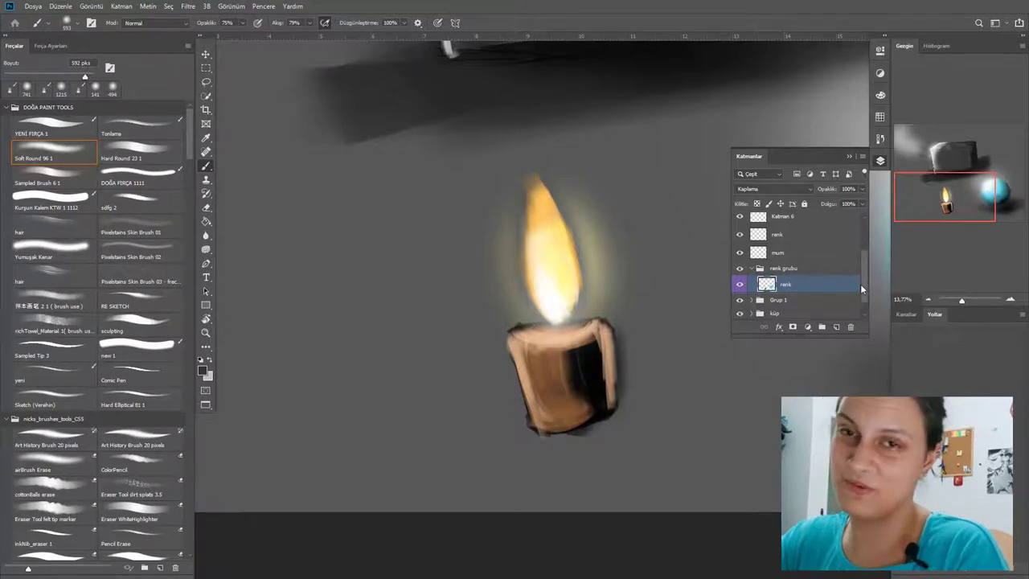
Expand Grup 1, select its Katman 5 layer and make it visible.
drag(862, 288, 863, 251)
click(807, 223)
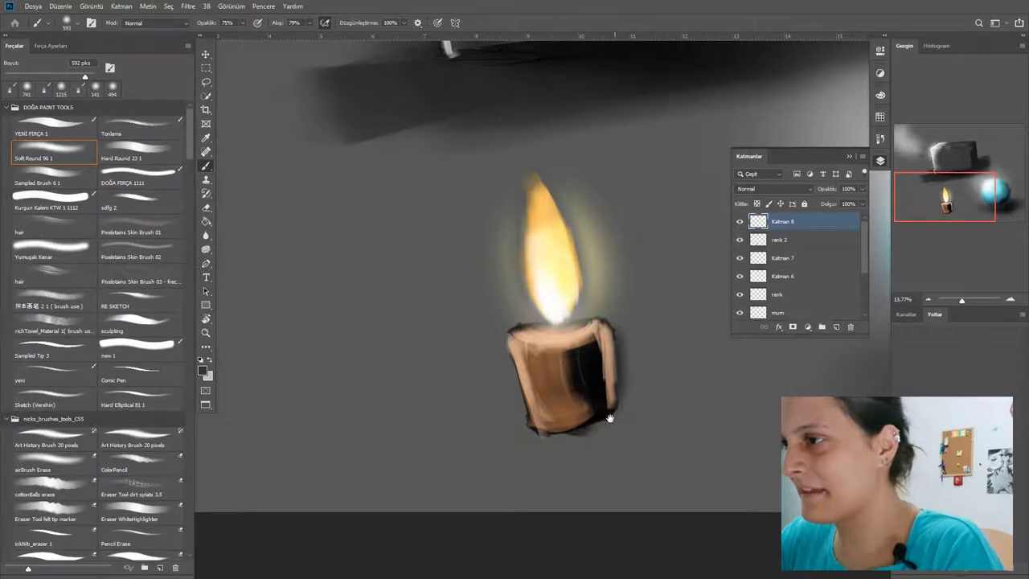
scroll(608, 420, down, 2)
drag(864, 260, 865, 326)
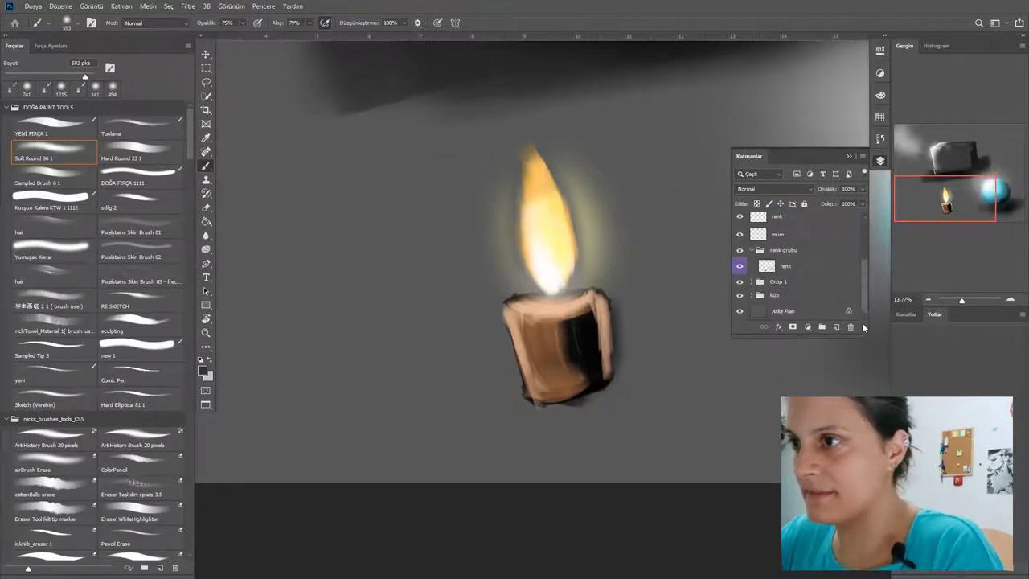
click(754, 283)
click(792, 298)
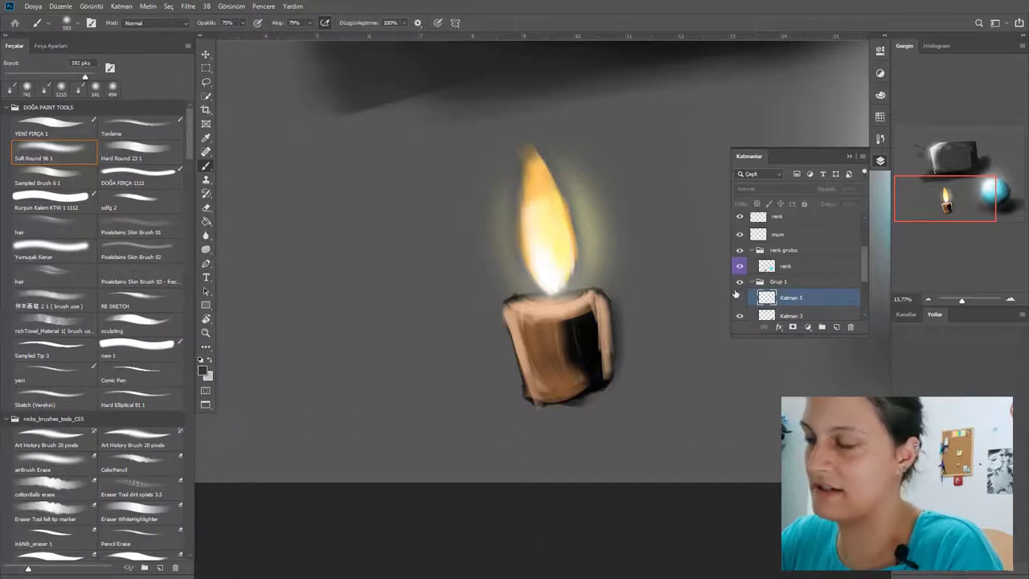
click(741, 299)
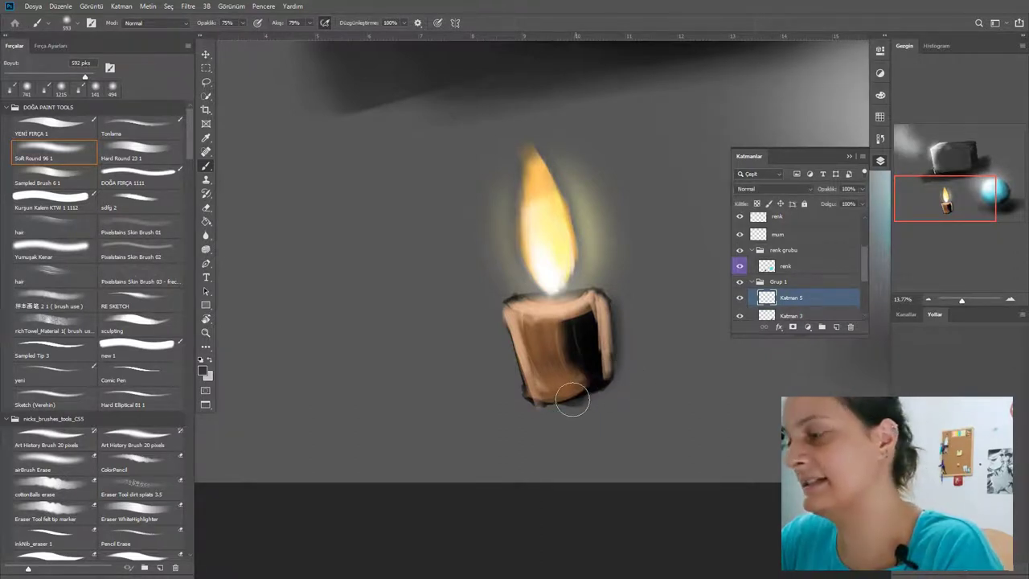
Paint a soft shadow beneath the candle on Katman 5, darkening the brush colour to 11% brightness and extending the shadow to both sides.
drag(515, 411, 579, 412)
mouse_move(627, 379)
mouse_down()
mouse_move(563, 433)
mouse_move(509, 411)
mouse_move(623, 408)
mouse_move(530, 389)
mouse_up()
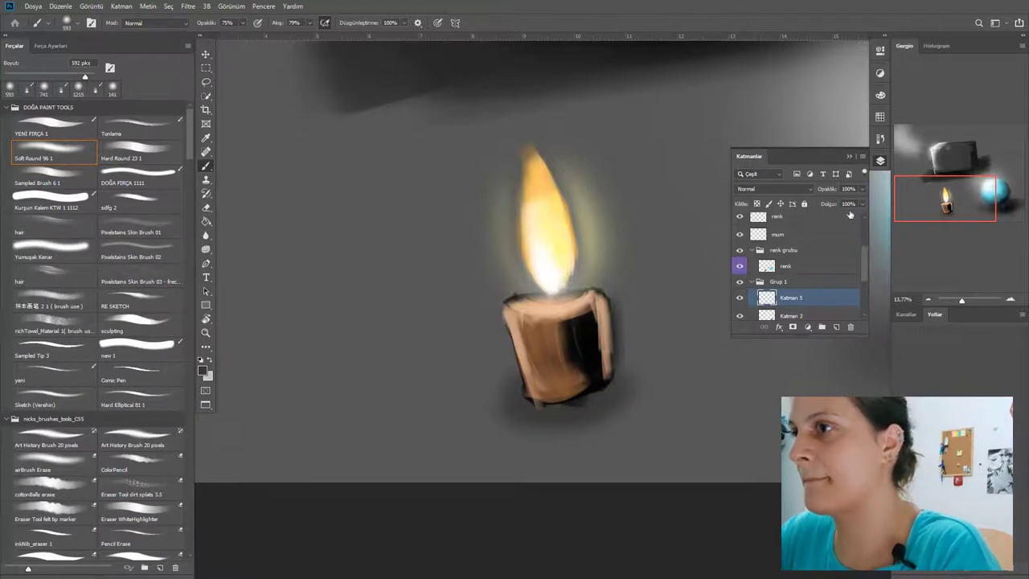
click(880, 96)
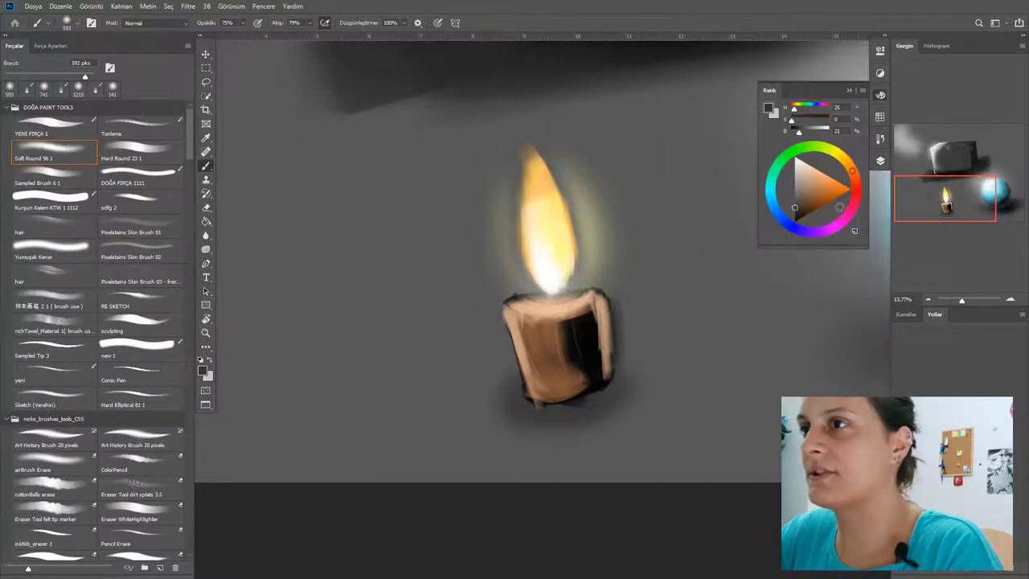
click(794, 213)
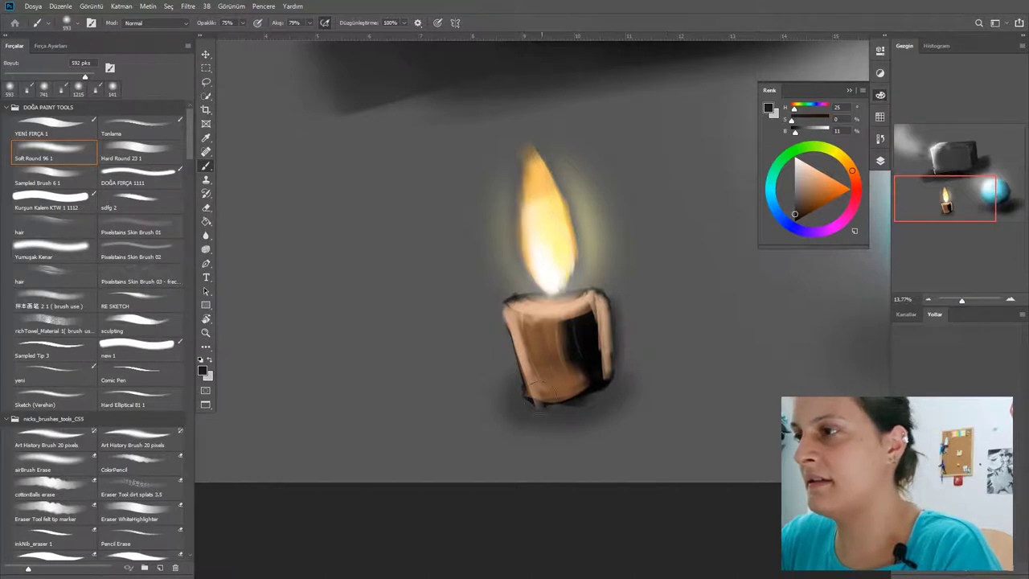
mouse_move(607, 389)
mouse_down()
mouse_move(470, 408)
mouse_move(609, 373)
mouse_move(643, 375)
mouse_up()
click(684, 360)
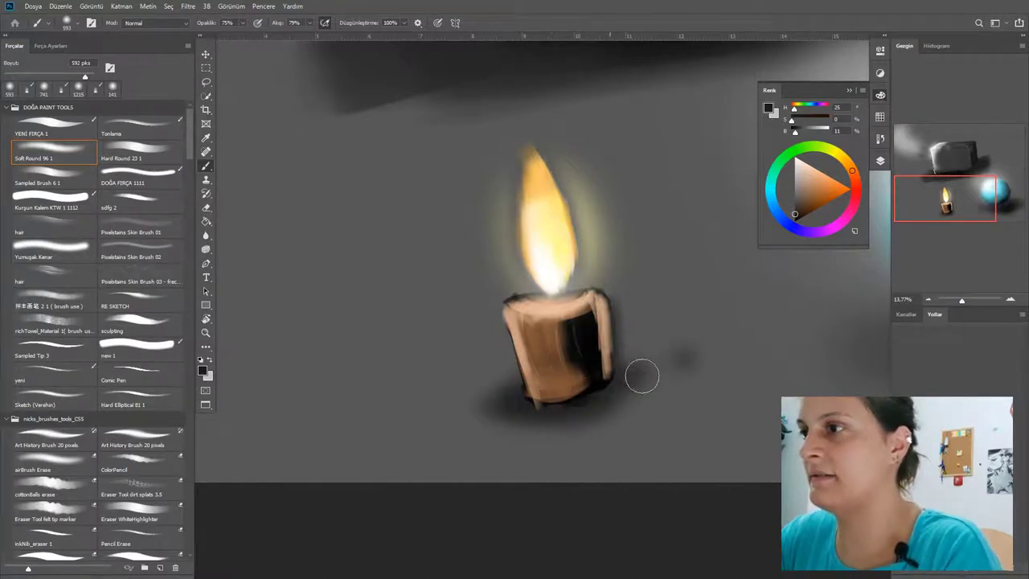
drag(693, 348, 558, 409)
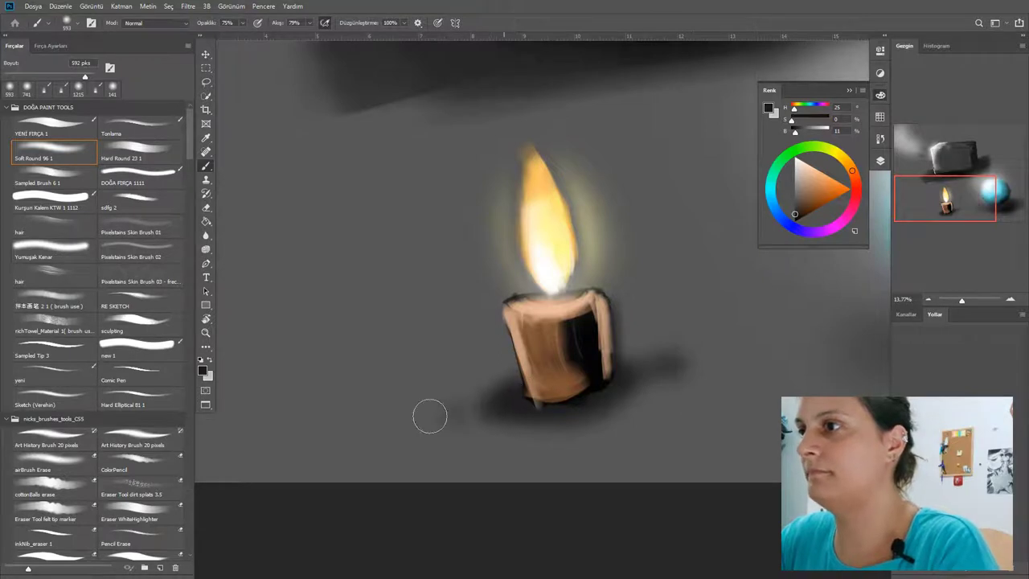
Examine the candle and its shadow within the whole composition, and return to the Brush tool.
key(z)
alt+click(671, 386)
alt+click(684, 414)
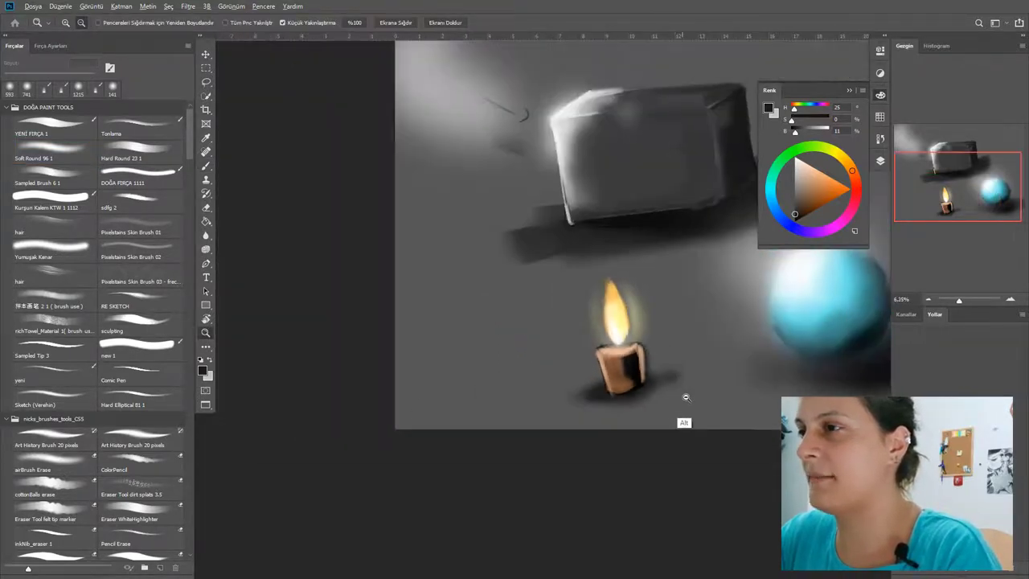
alt+click(701, 411)
alt+click(701, 411)
drag(683, 407, 597, 361)
key(b)
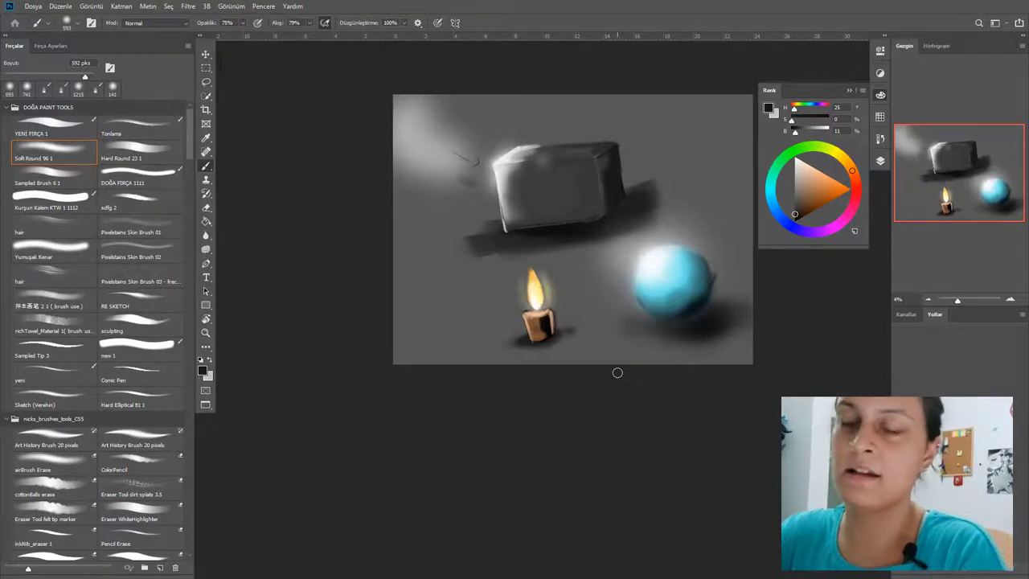
Rotate the canvas slightly so the candle stands upright, and examine the candle and its shadow close up.
key(r)
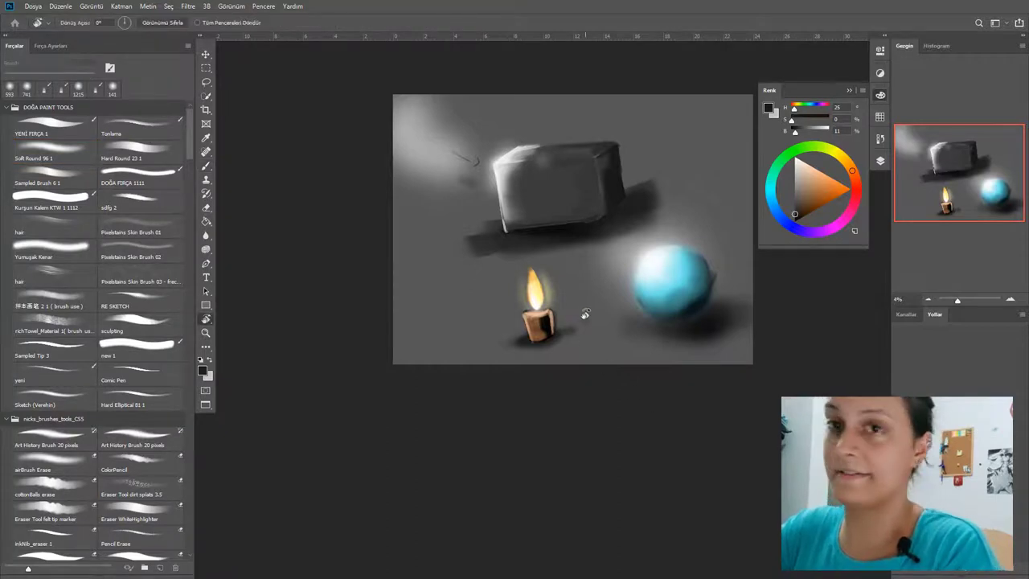
scroll(585, 314, up, 2)
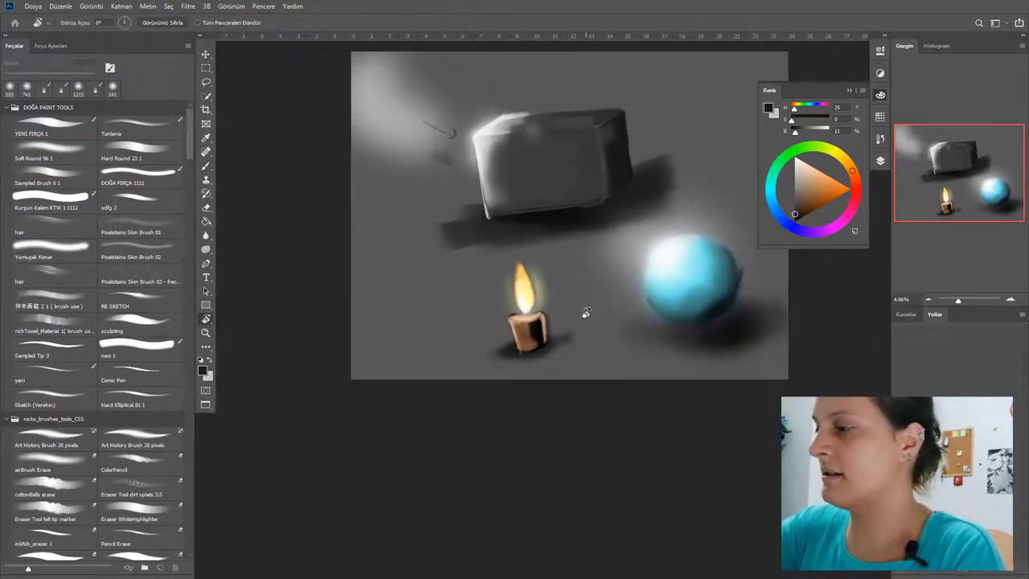
mouse_move(613, 301)
mouse_down()
mouse_move(629, 310)
mouse_move(624, 318)
mouse_up()
key(ctrl+space)
drag(545, 333, 620, 361)
key(ctrl+space)
key(r)
key(z)
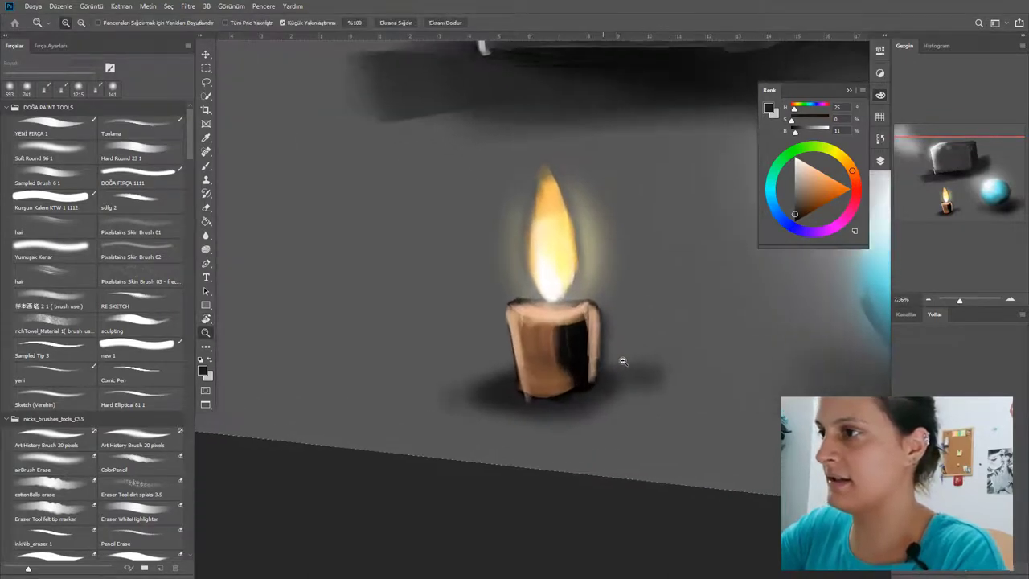
key(r)
mouse_move(644, 327)
mouse_down()
mouse_move(656, 336)
mouse_move(602, 347)
mouse_up()
key(b)
key(z)
key(b)
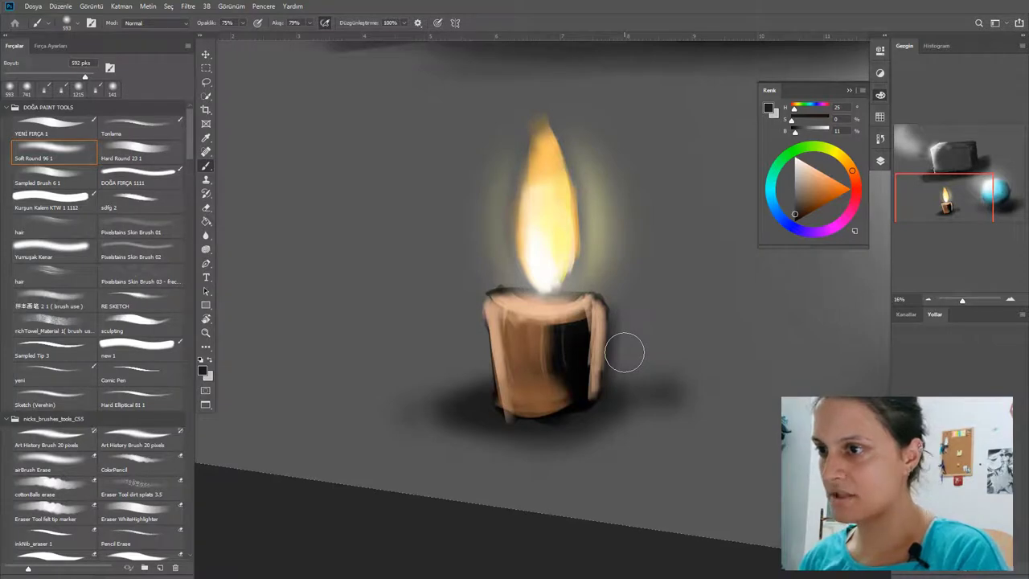
Choose a vivid red brush colour for the grey box, with hue 4°, saturation 92% and brightness 100%.
key(z)
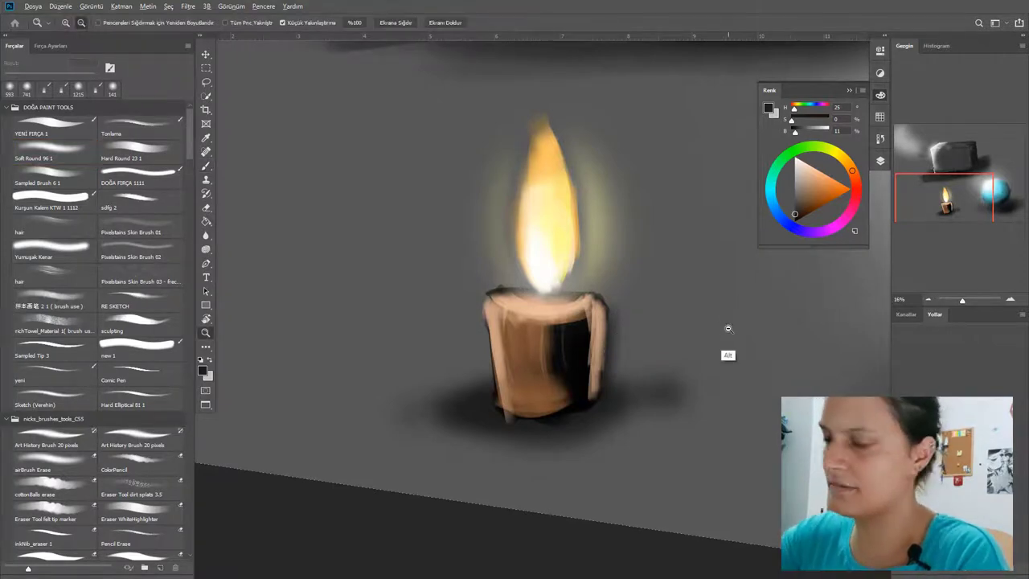
alt+click(726, 327)
mouse_move(754, 316)
mouse_down()
mouse_move(624, 361)
mouse_move(551, 434)
mouse_move(566, 419)
mouse_up()
key(b)
key(z)
mouse_move(520, 230)
mouse_down()
mouse_move(555, 230)
mouse_move(605, 266)
mouse_up()
key(b)
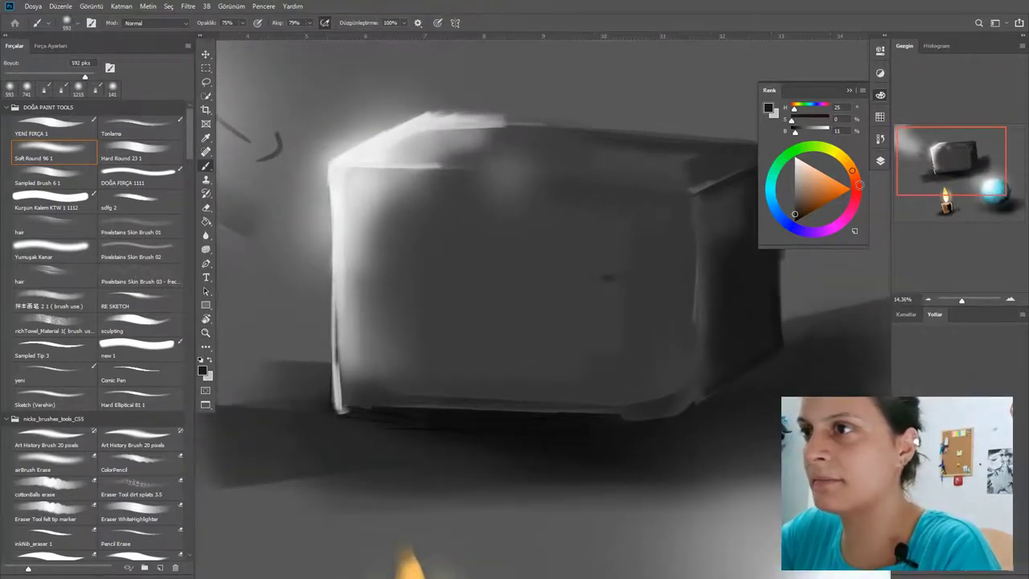
click(857, 185)
drag(811, 208, 840, 187)
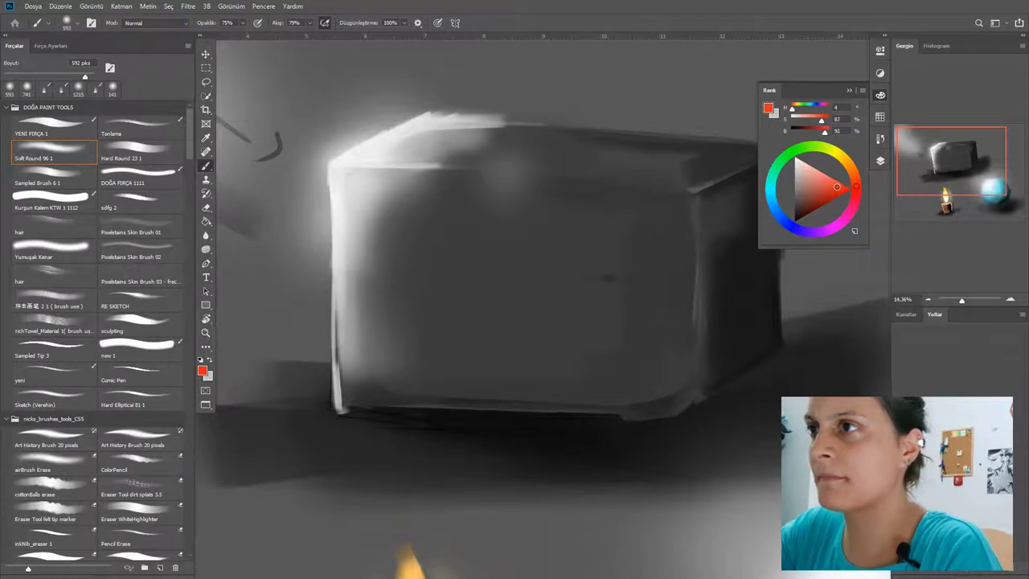
Display the layer list next to the box while keeping the colour wheel open, and locate the layers of Grup 1.
key(z)
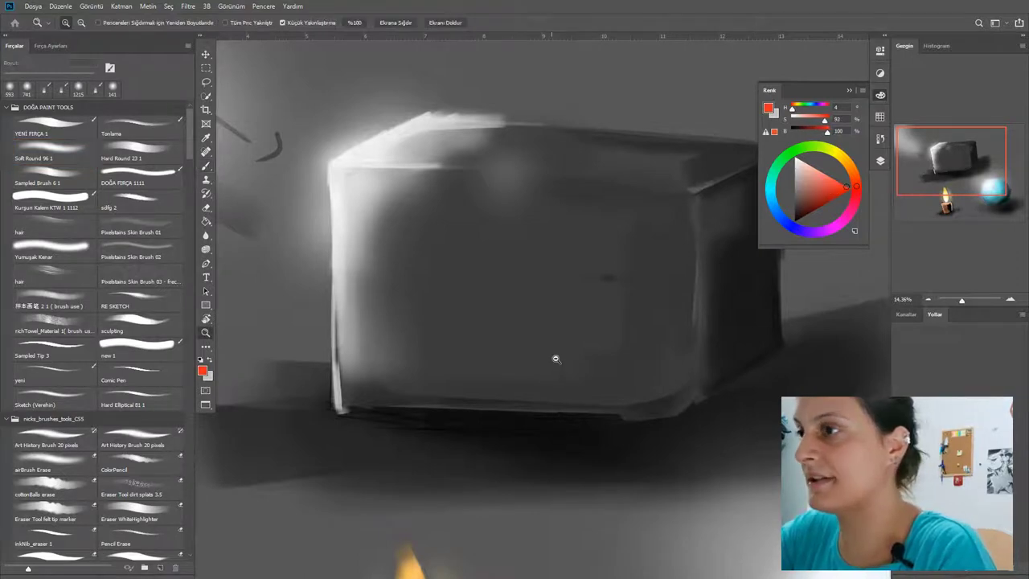
alt+click(585, 358)
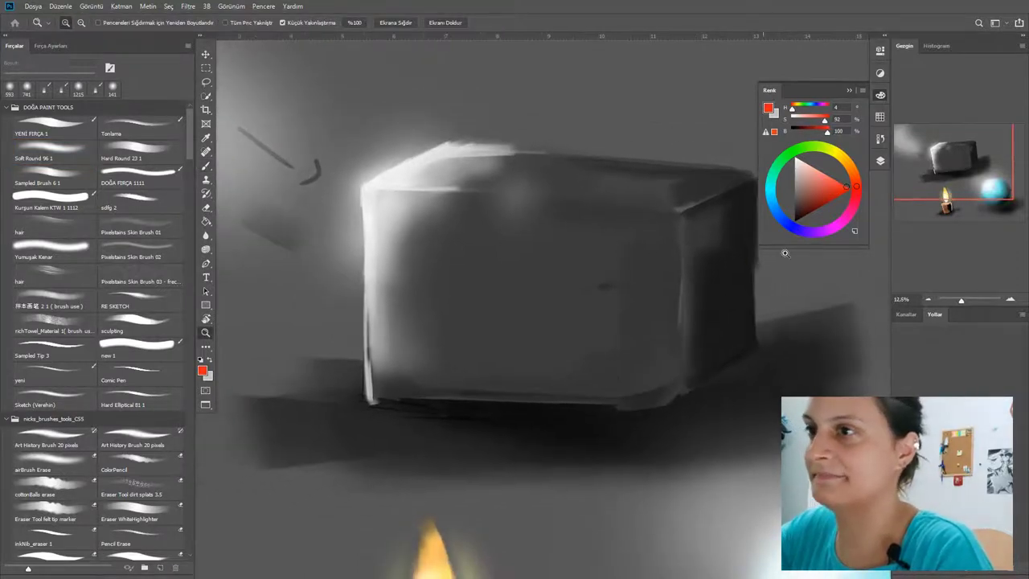
click(881, 161)
drag(825, 160, 304, 62)
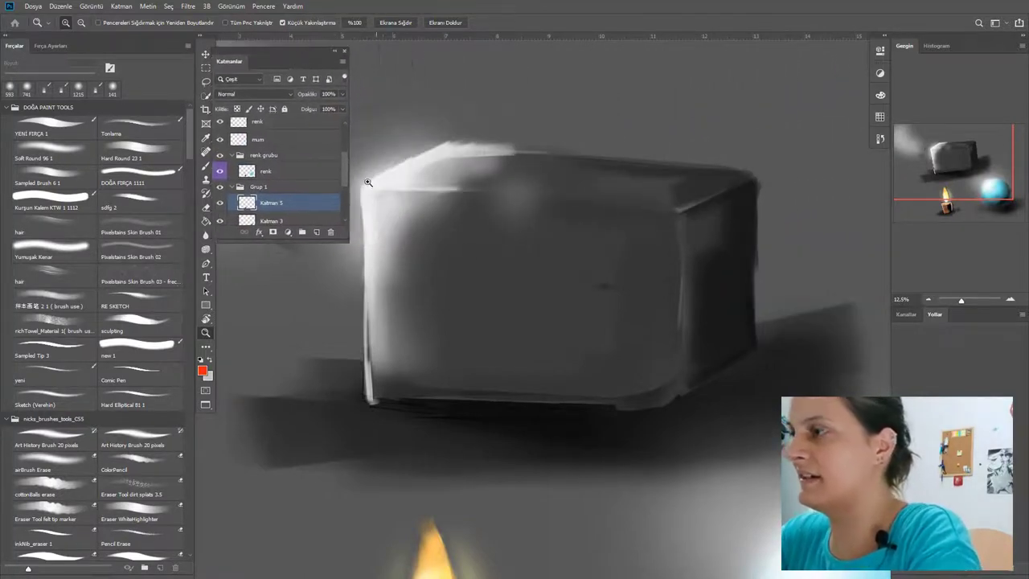
click(881, 95)
scroll(347, 173, down, 2)
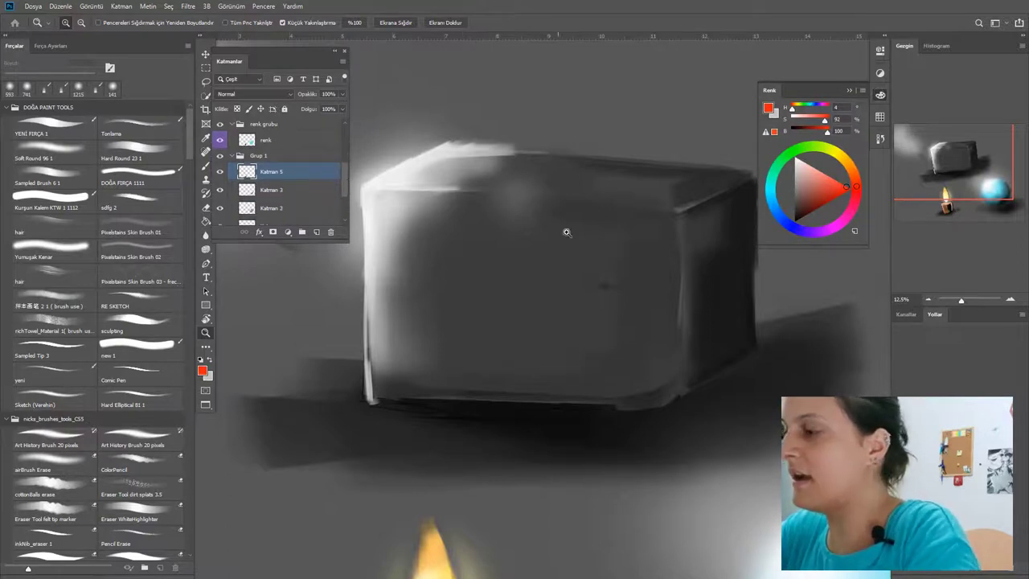
Select the whole box, including its top and side faces, with Quick Selection and return to the Brush tool.
key(b)
key(w)
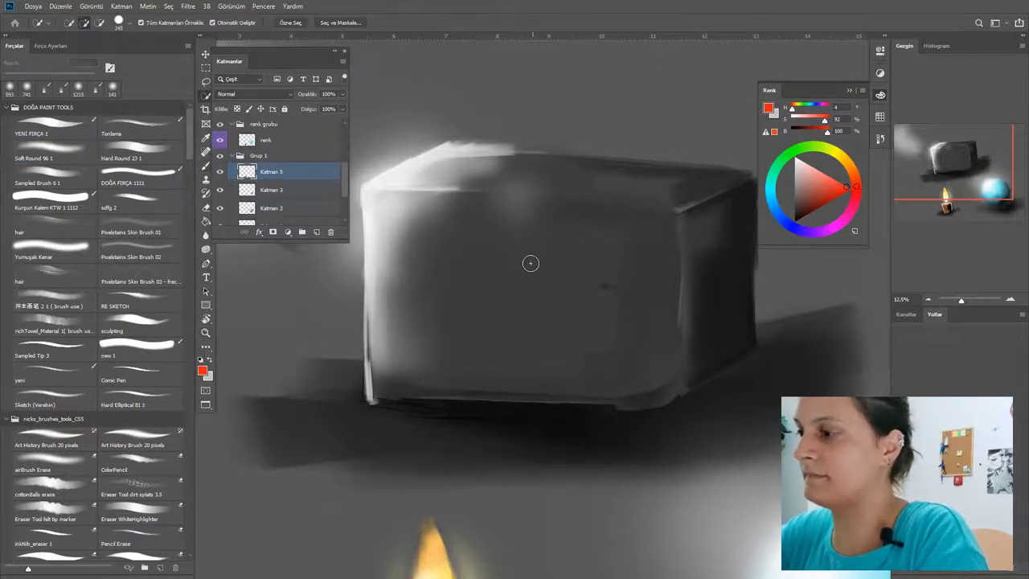
drag(529, 264, 547, 271)
mouse_move(507, 227)
mouse_down()
mouse_move(481, 283)
mouse_move(551, 305)
mouse_move(584, 292)
mouse_move(591, 320)
mouse_up()
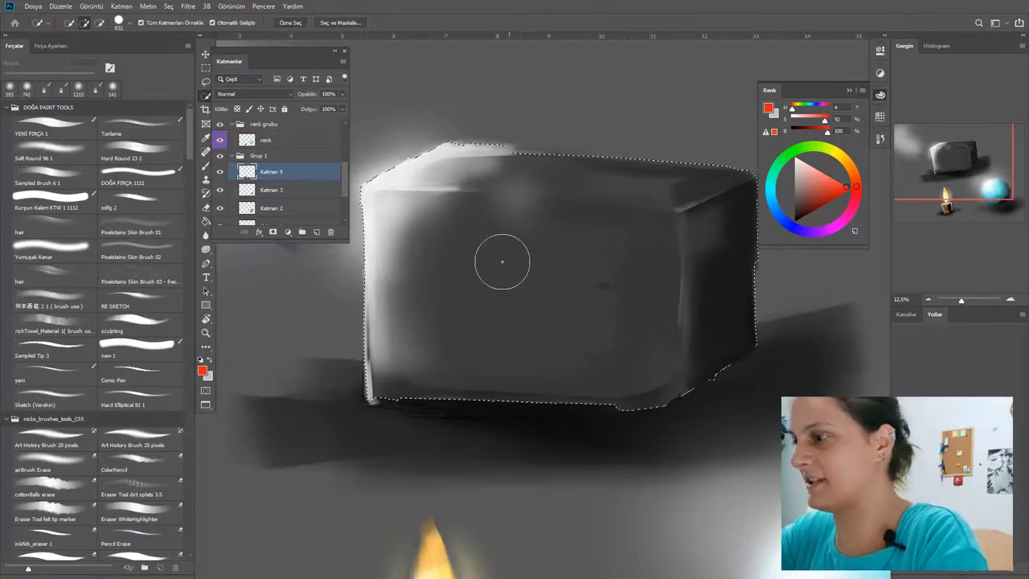
key(b)
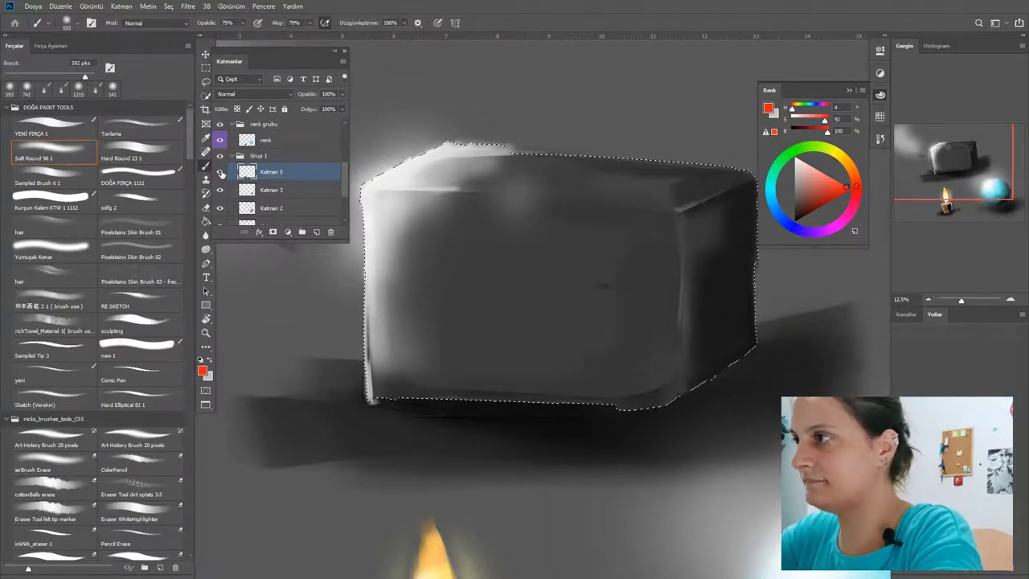
Check what Katman 5 contains, and add a new layer named renk 3 above Katman 8.
click(220, 172)
click(221, 172)
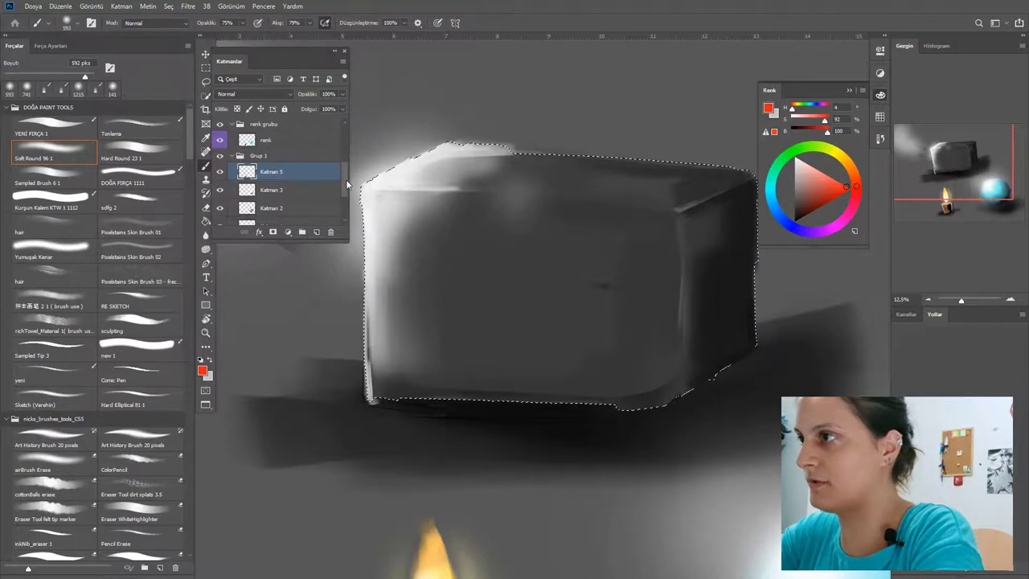
drag(345, 179, 341, 150)
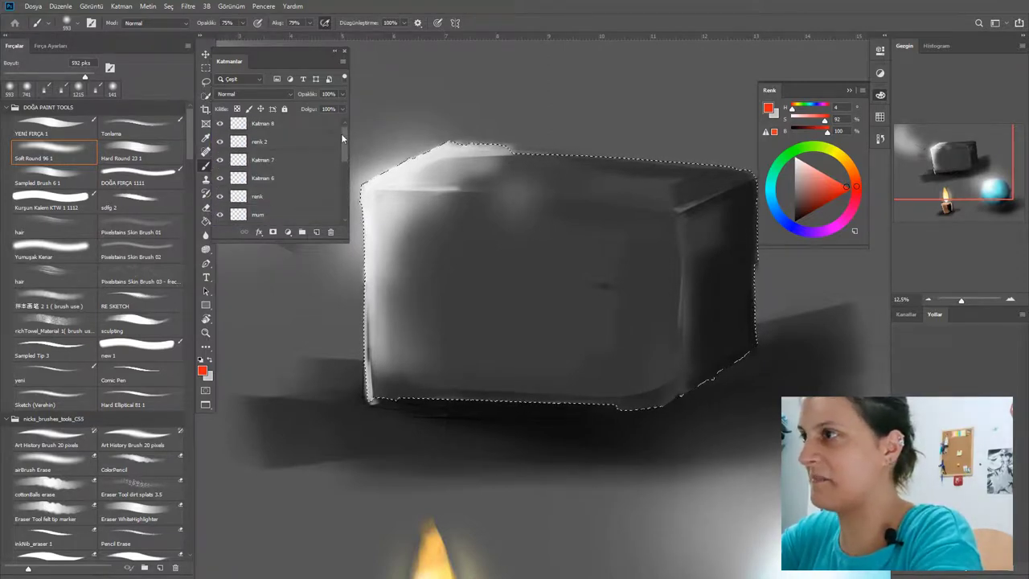
drag(342, 138, 347, 127)
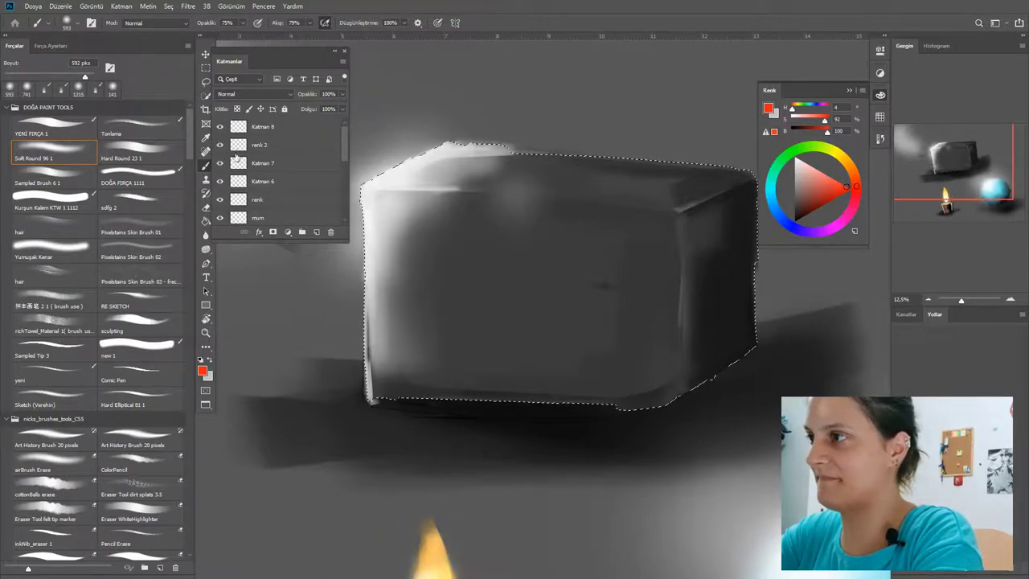
click(316, 231)
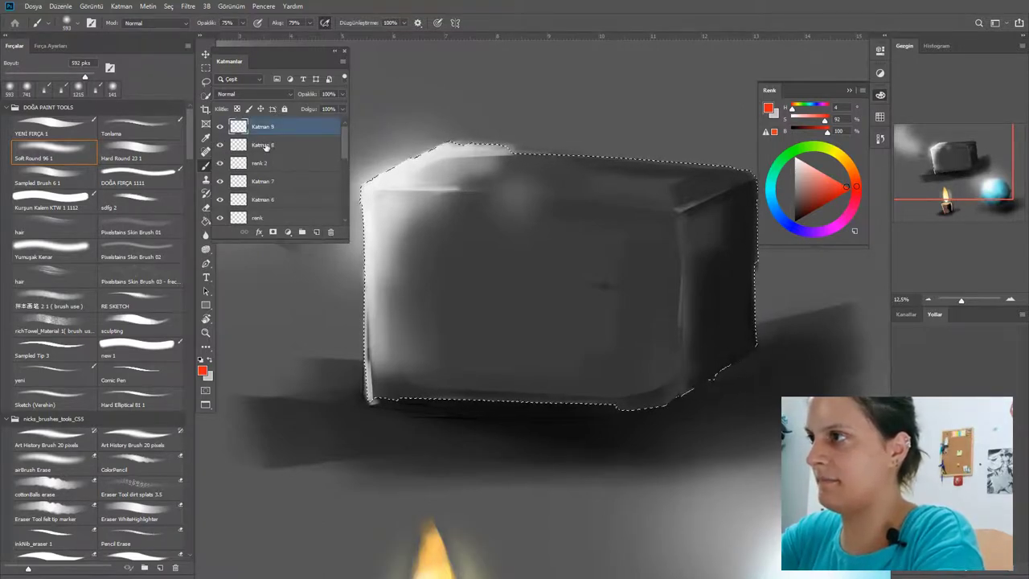
text(renk 3)
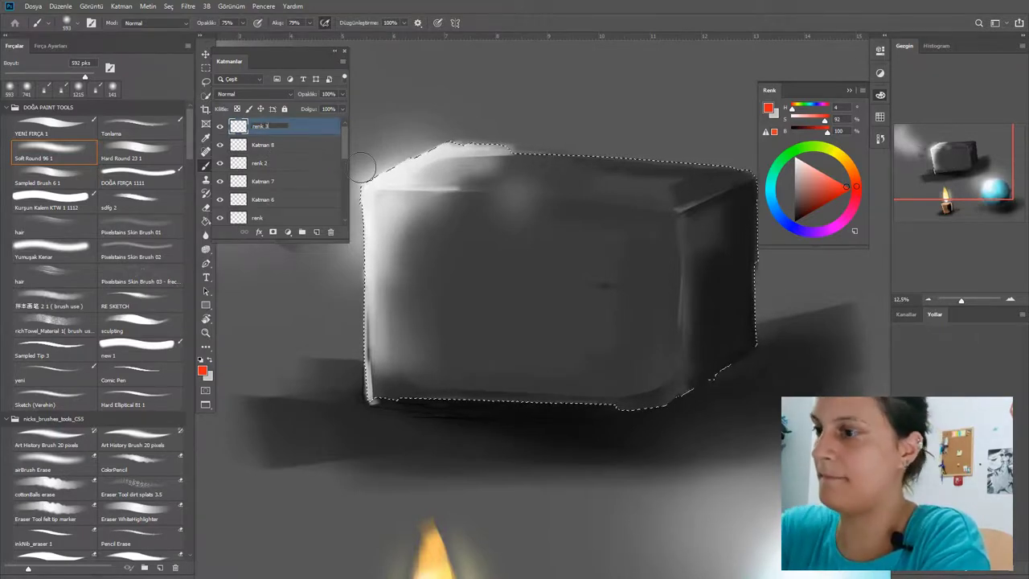
key(Return)
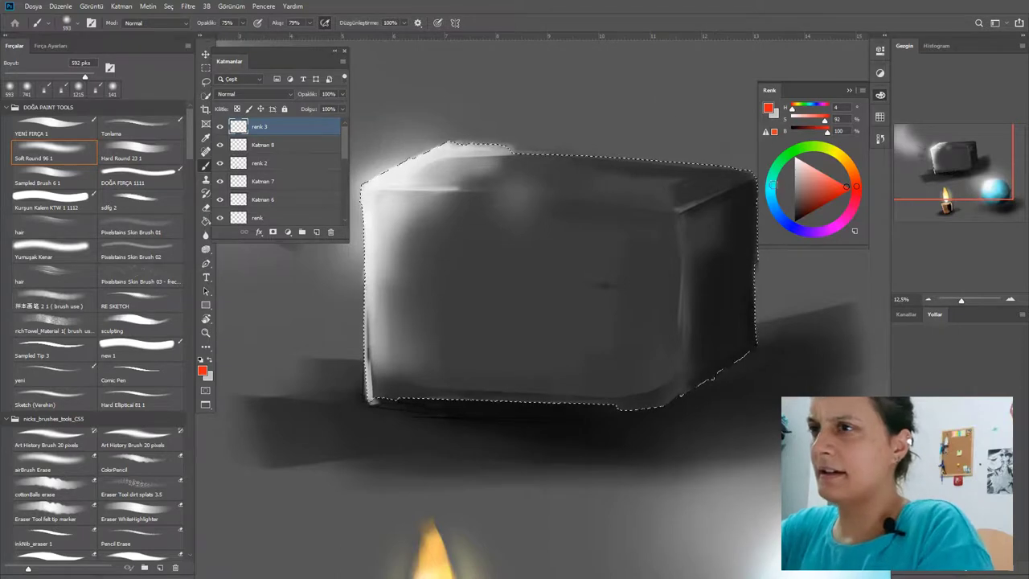
Paint the entire selected box red on renk 3 with the soft round brush enlarged to about 2272 px.
drag(443, 269, 500, 258)
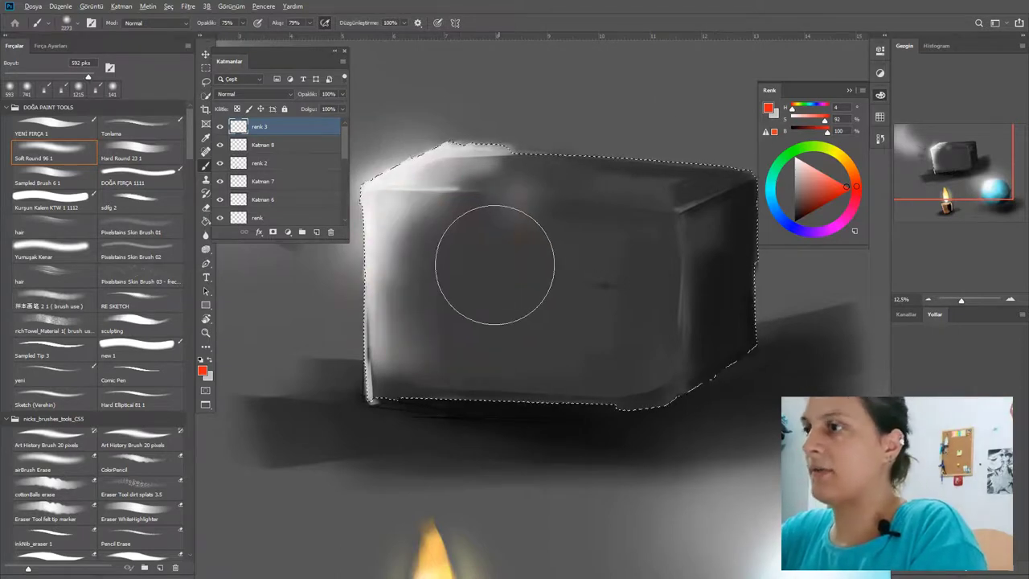
mouse_move(370, 414)
mouse_down()
mouse_move(450, 340)
mouse_move(539, 129)
mouse_move(618, 128)
mouse_move(484, 368)
mouse_move(578, 364)
mouse_move(697, 138)
mouse_move(672, 362)
mouse_up()
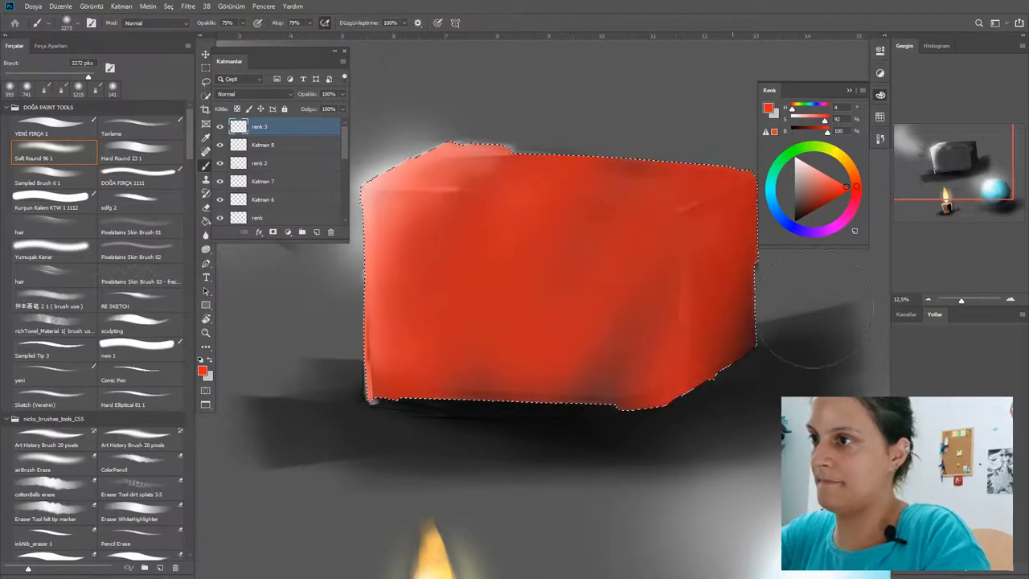
mouse_move(456, 152)
mouse_down()
mouse_move(381, 337)
mouse_move(500, 397)
mouse_move(746, 353)
mouse_move(773, 336)
mouse_up()
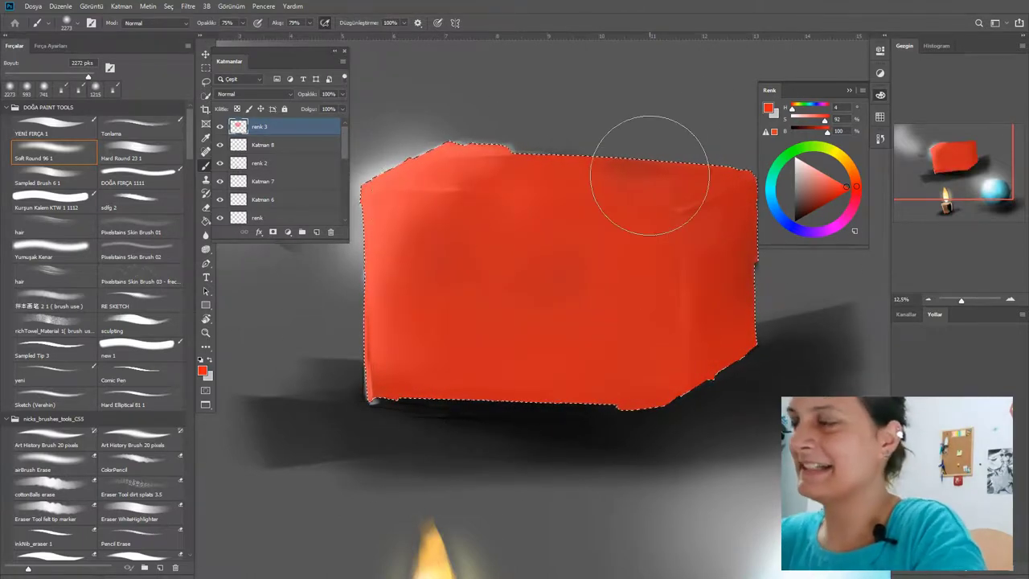
Preview the darkening blend modes on the renk 3 layer and apply Çoğalt.
click(258, 79)
click(260, 81)
click(258, 80)
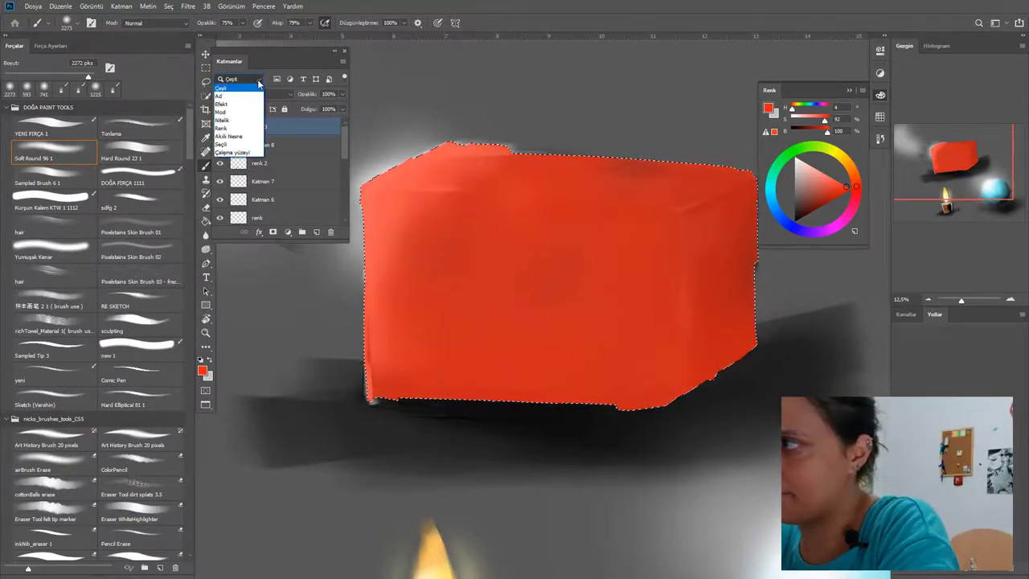
click(286, 91)
click(288, 93)
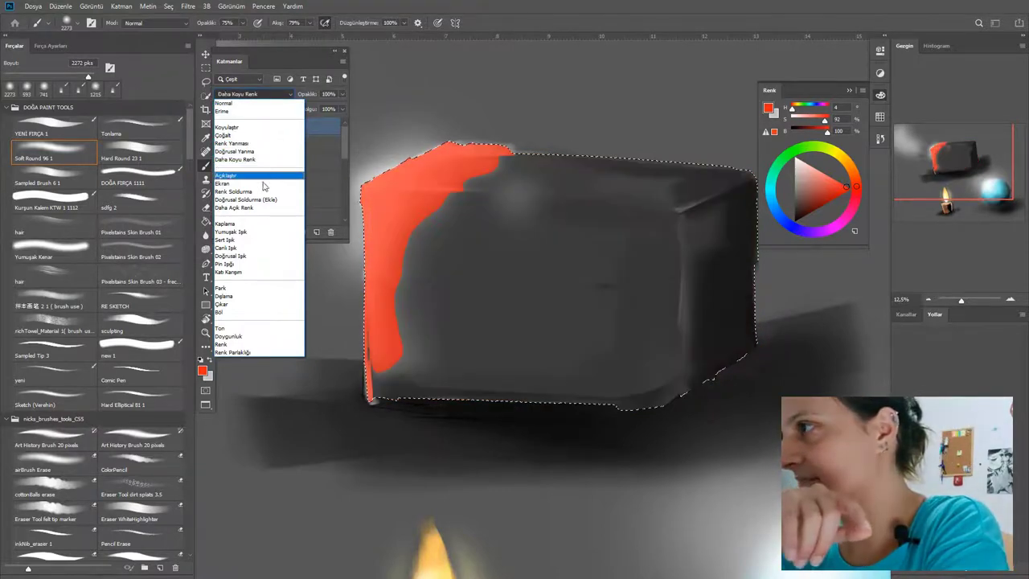
click(259, 136)
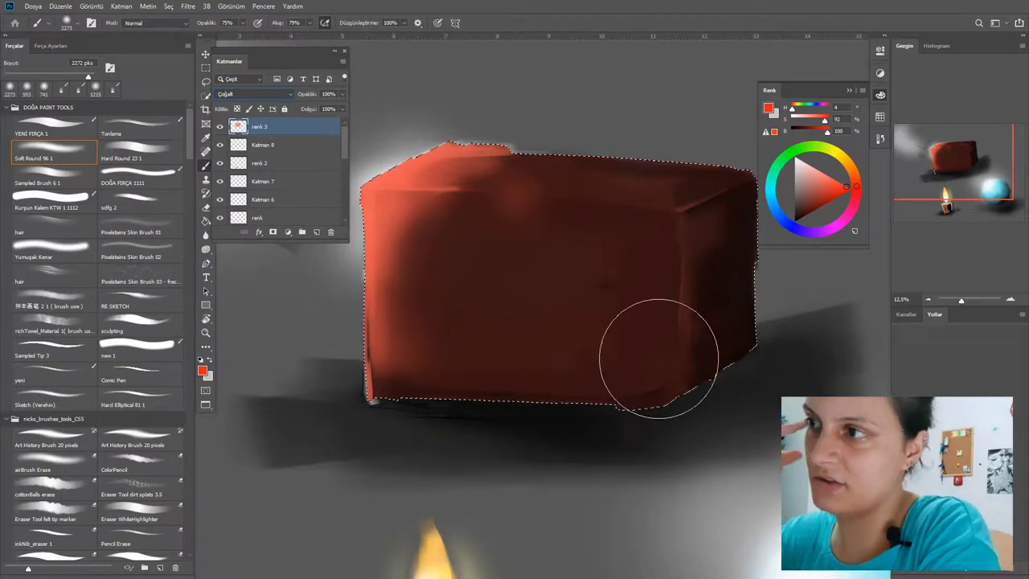
Try the Renk Yanması blend mode on renk 3 and inspect its effect on the box's lit edge.
click(291, 94)
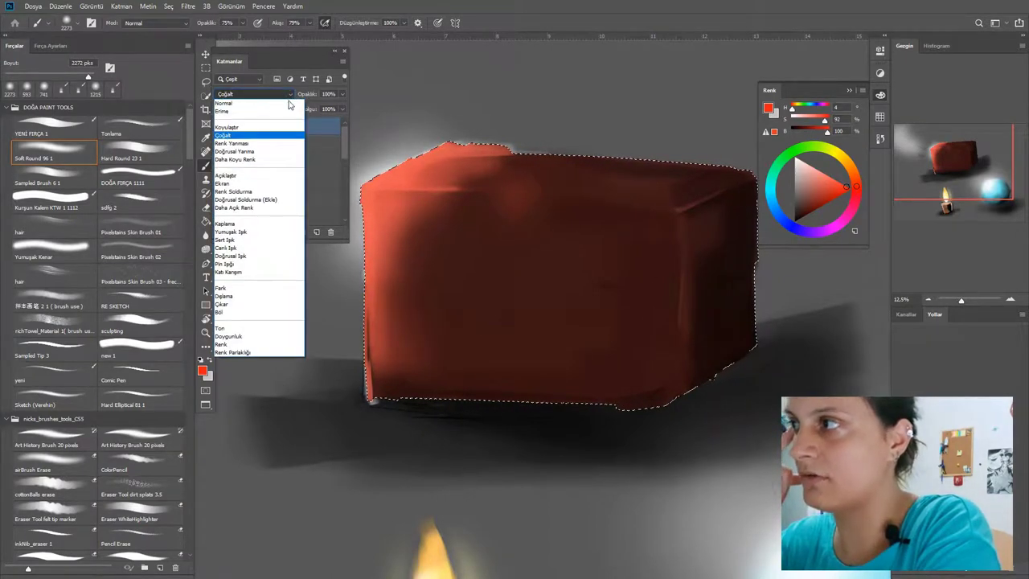
click(275, 146)
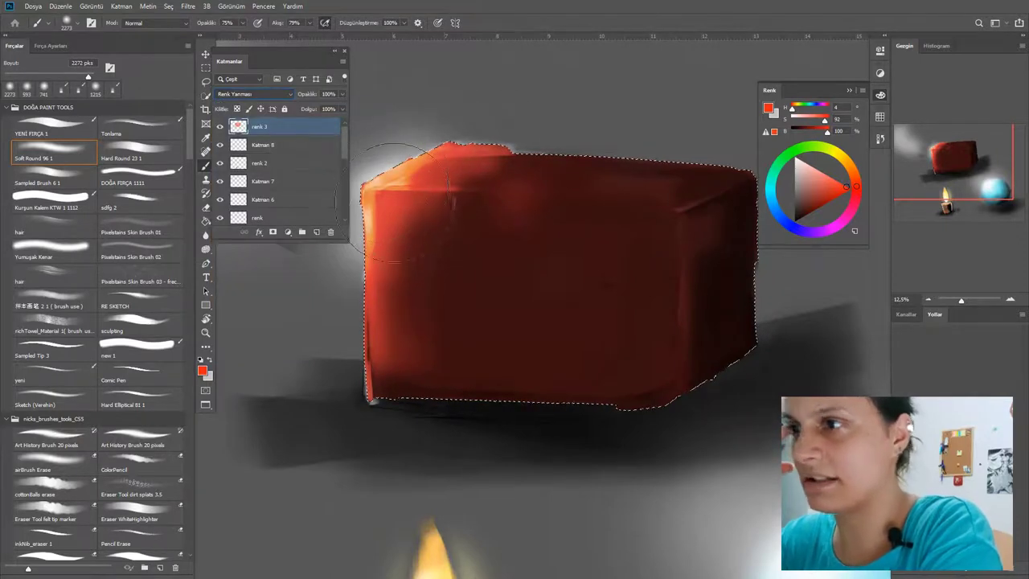
drag(434, 186, 419, 193)
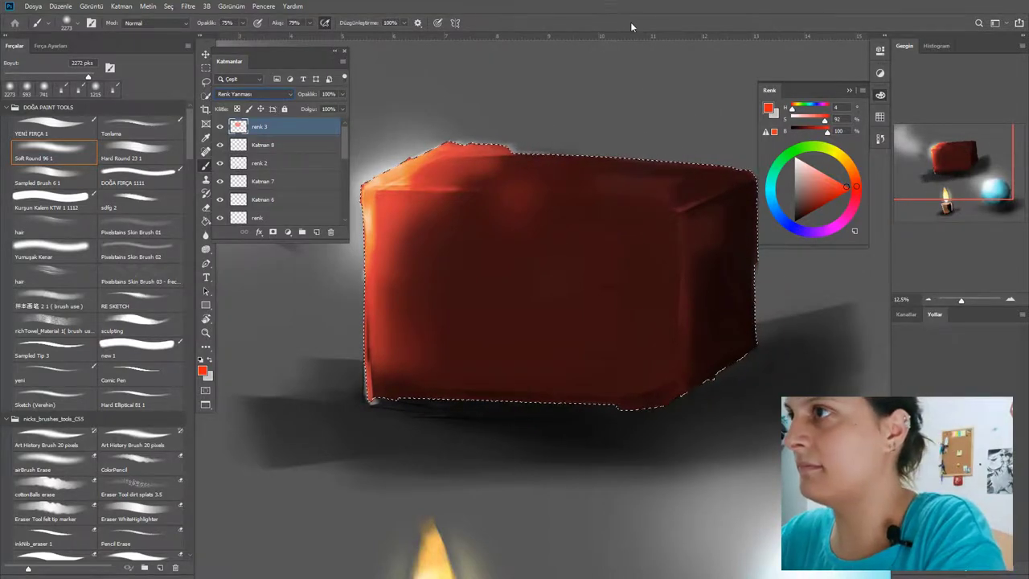
key(z)
mouse_move(645, 163)
mouse_down()
mouse_move(585, 168)
mouse_move(646, 170)
mouse_move(630, 169)
mouse_up()
key(b)
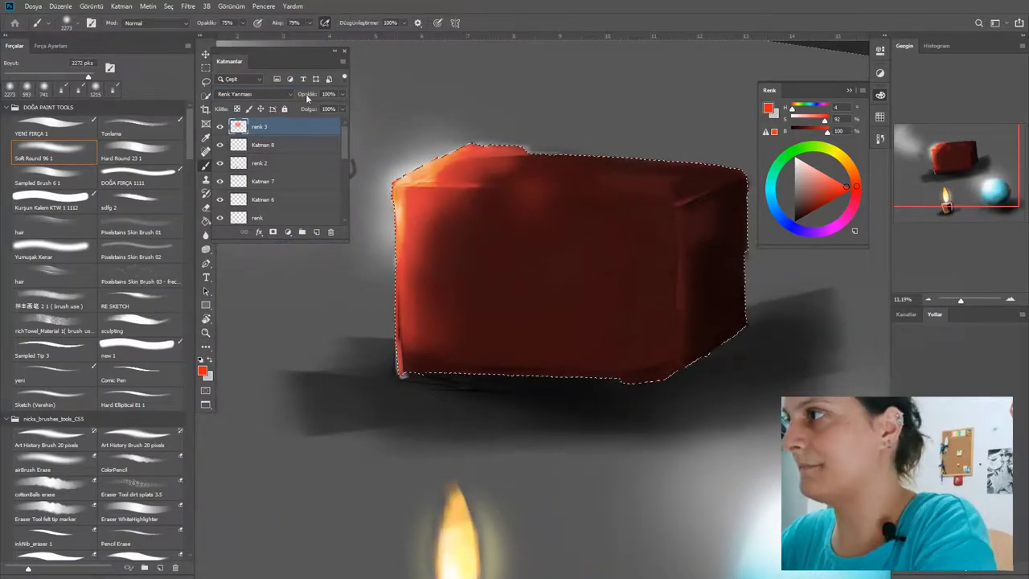
Try the Kaplama blend mode on renk 3 and settle on Renk for the red box.
click(291, 93)
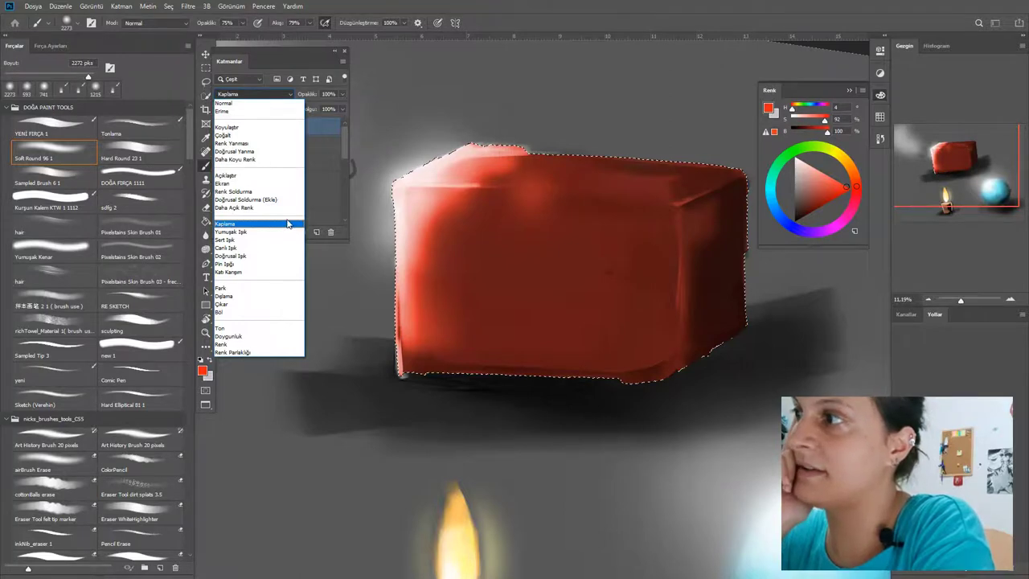
click(287, 222)
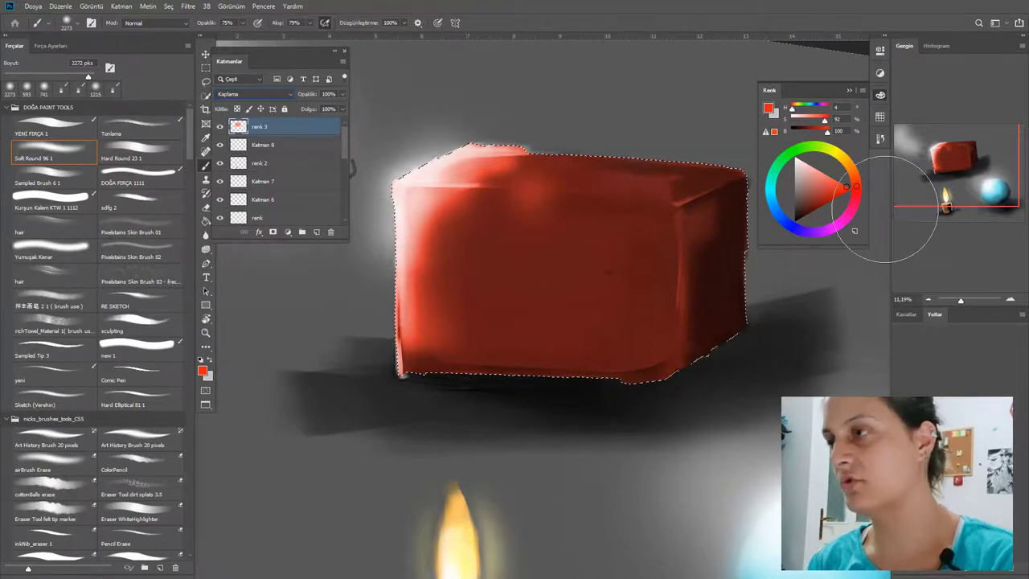
click(290, 97)
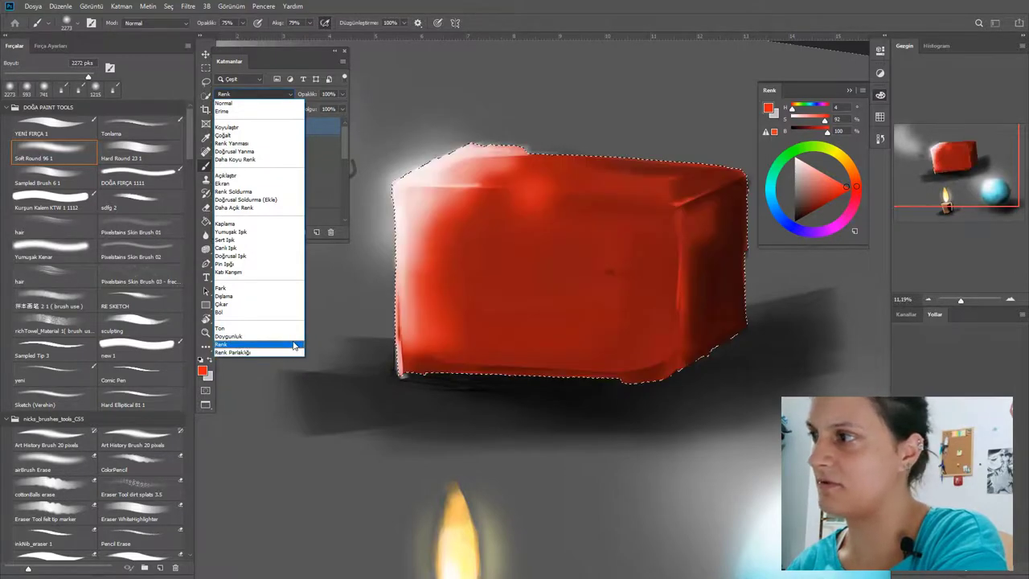
click(293, 346)
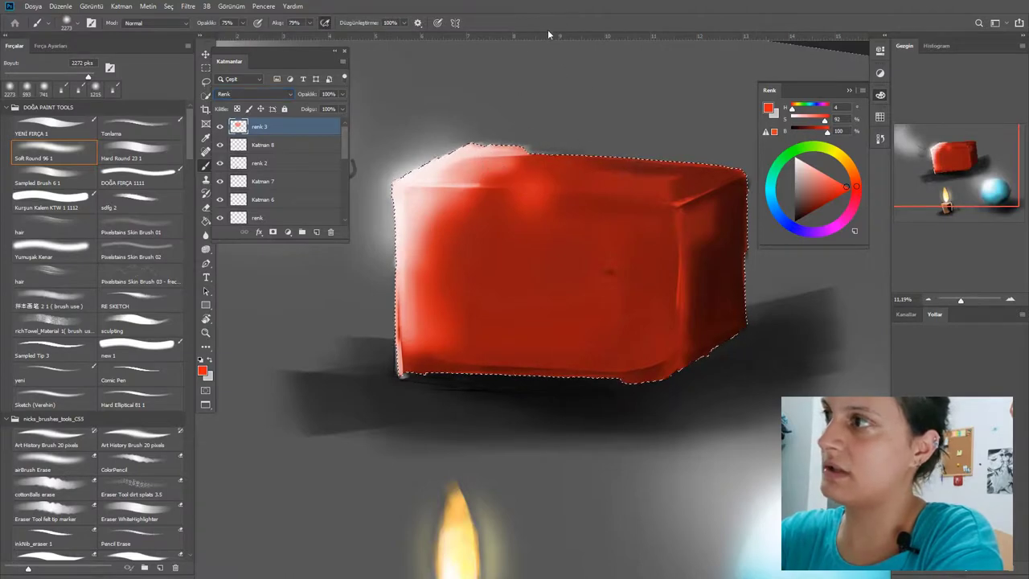
Clear the selection around the box and examine the coloured box, candle and sphere in the whole composition.
key(l)
click(558, 165)
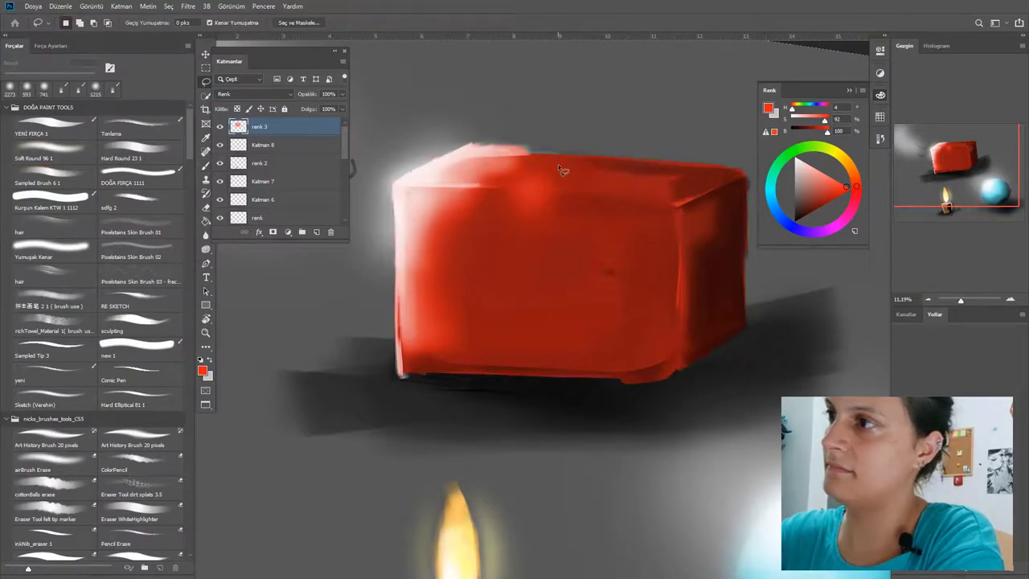
key(z)
alt+click(607, 262)
alt+click(611, 264)
alt+click(620, 269)
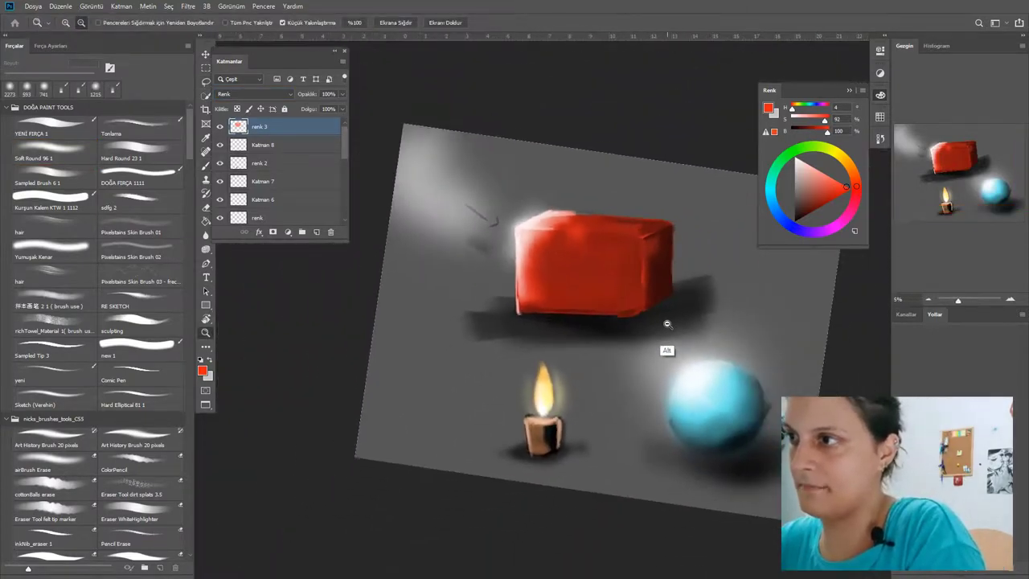
alt+click(666, 324)
key(l)
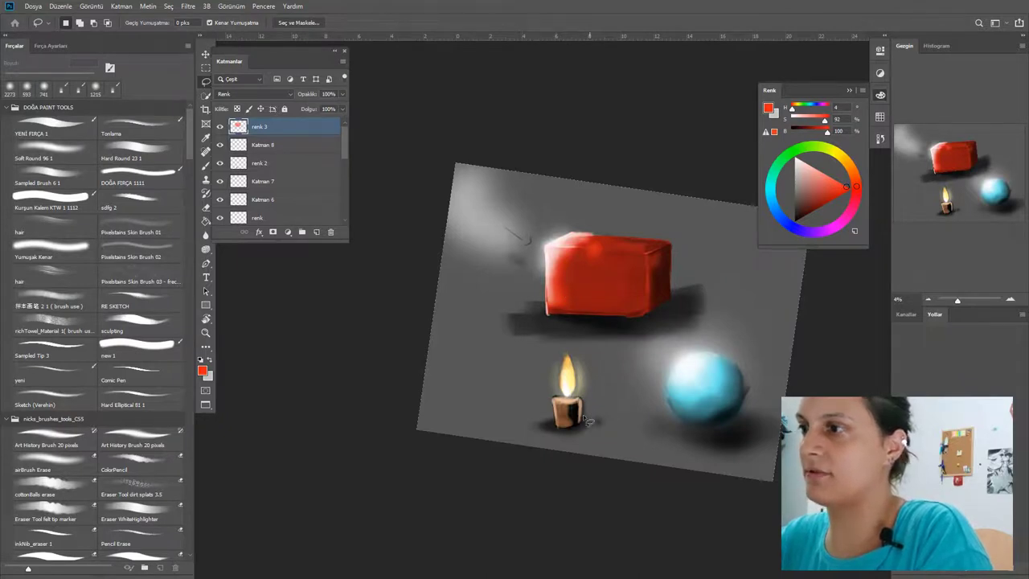
scroll(566, 400, up, 5)
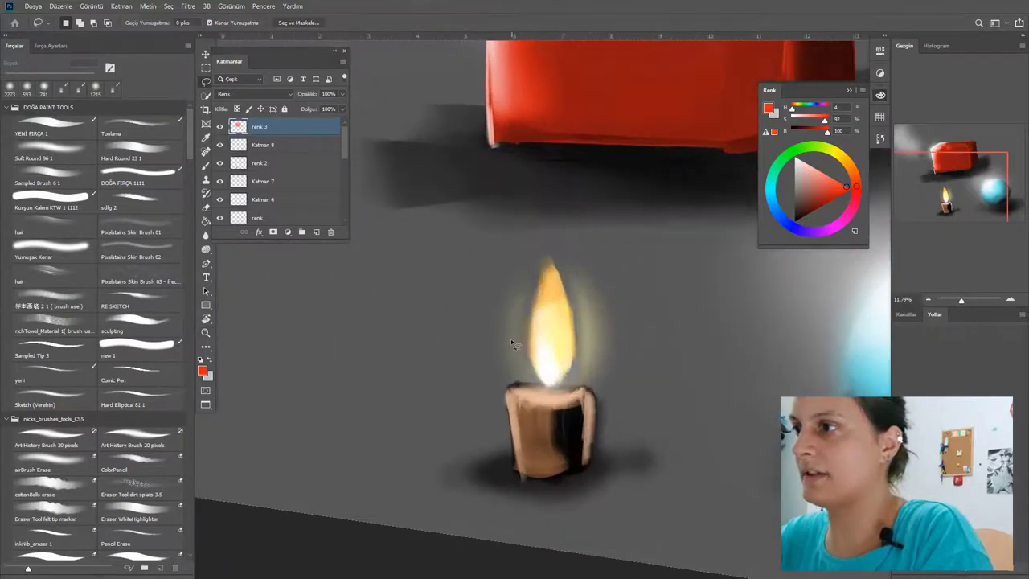
Toggle the visibility of Katman 8, renk 2 and Katman 7 to identify the candle's glow layer, and rename Katman 7 as ışık.
click(220, 144)
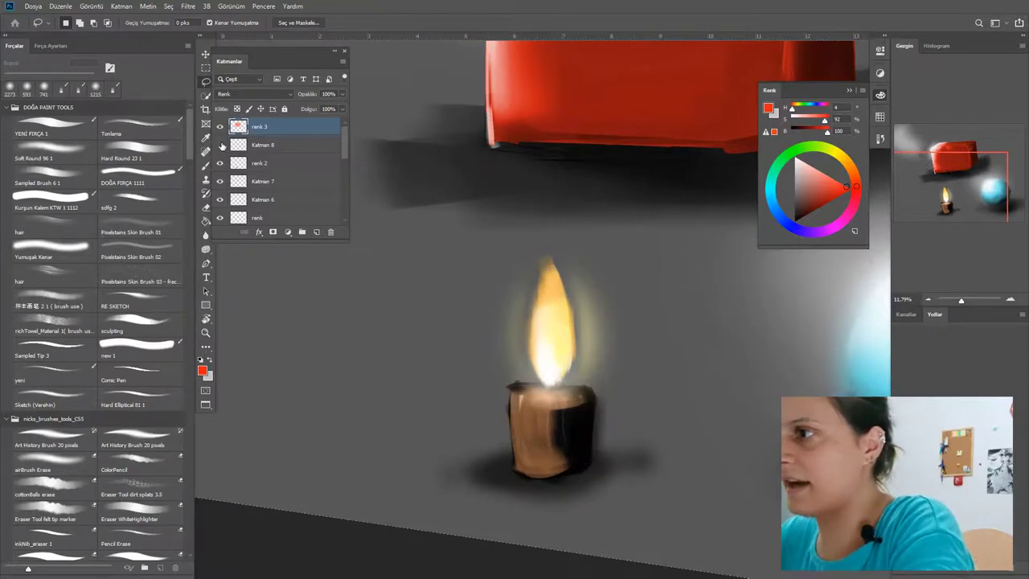
click(220, 145)
click(220, 163)
click(220, 164)
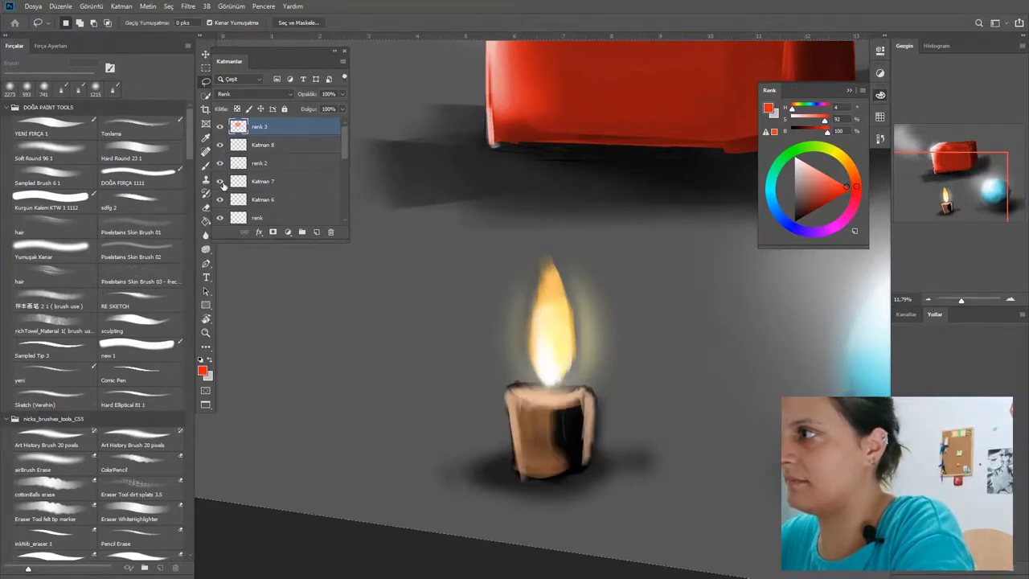
click(220, 182)
click(221, 182)
click(278, 183)
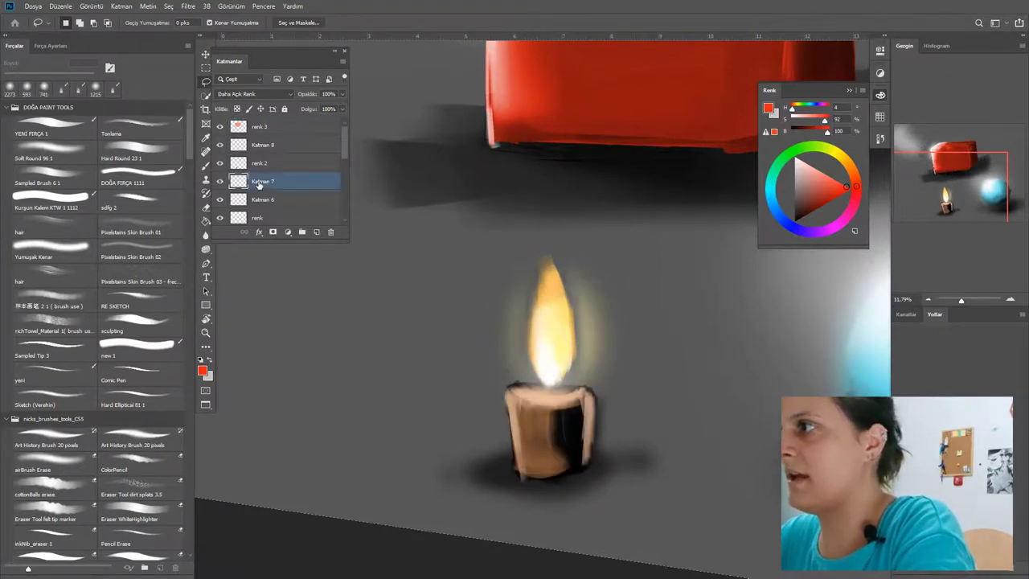
double_click(263, 182)
key(BackSpace)
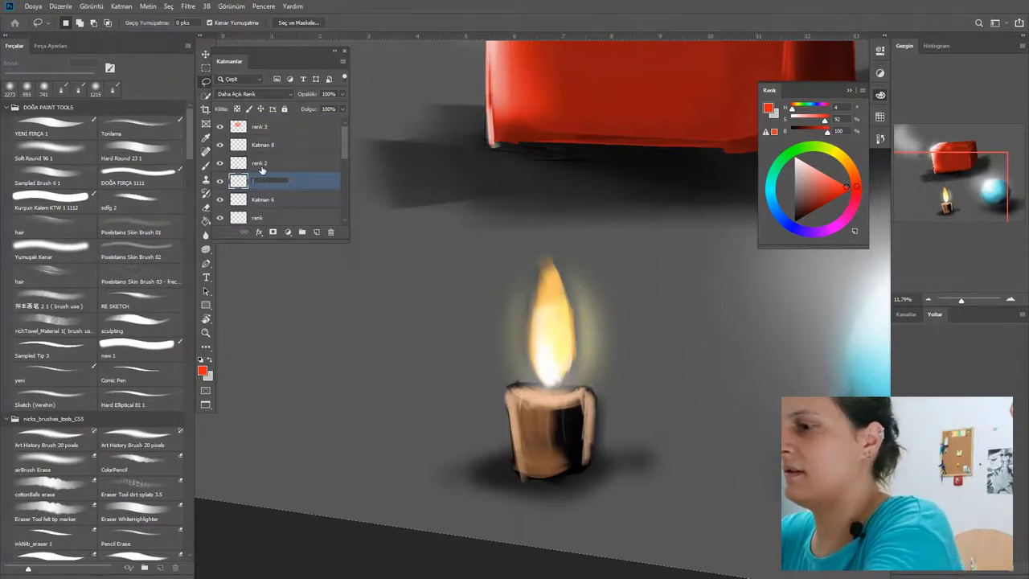
text(aşık)
key(Return)
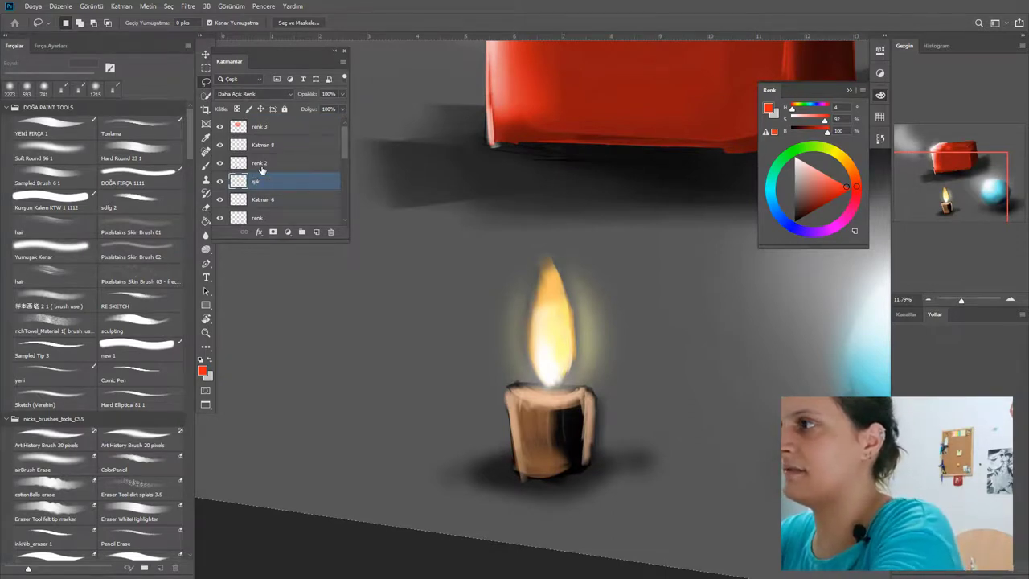
Duplicate the ışık layer to strengthen the glow around the candle flame.
drag(313, 184, 317, 234)
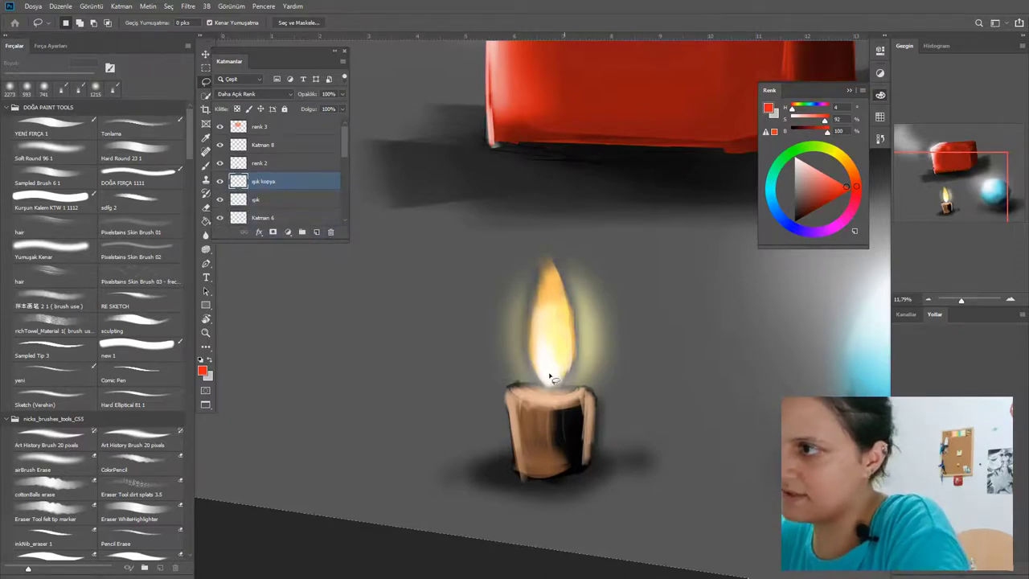
key(b)
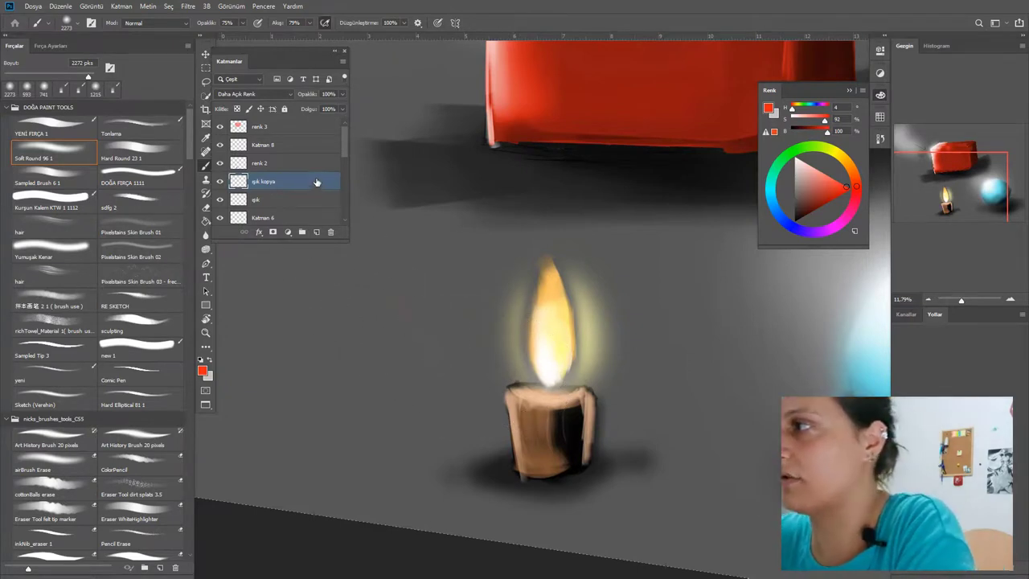
Try a second duplicate of the glow layer at reduced opacity, and delete that extra copy.
drag(316, 182, 319, 233)
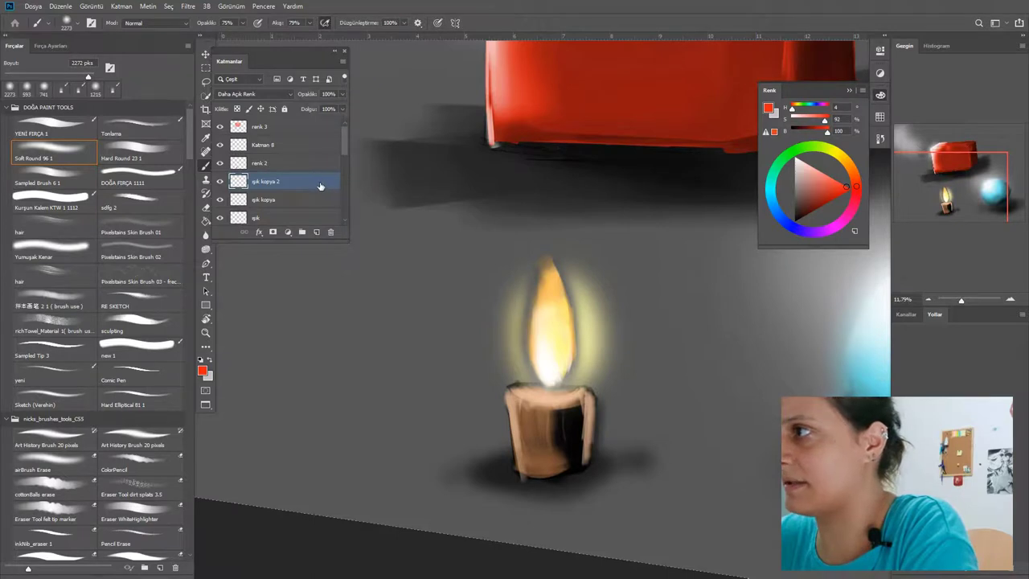
click(343, 94)
drag(336, 108, 303, 110)
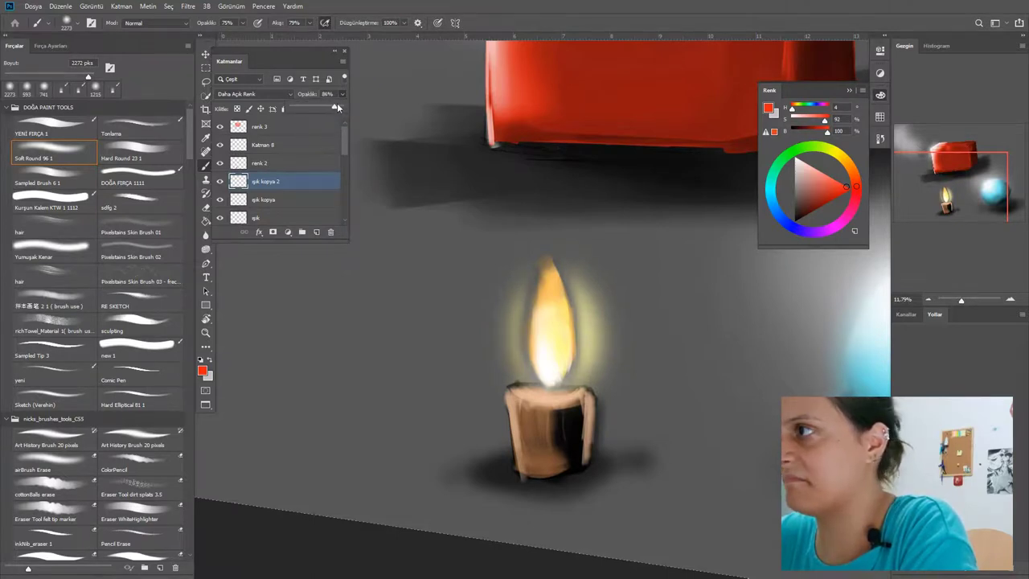
click(330, 232)
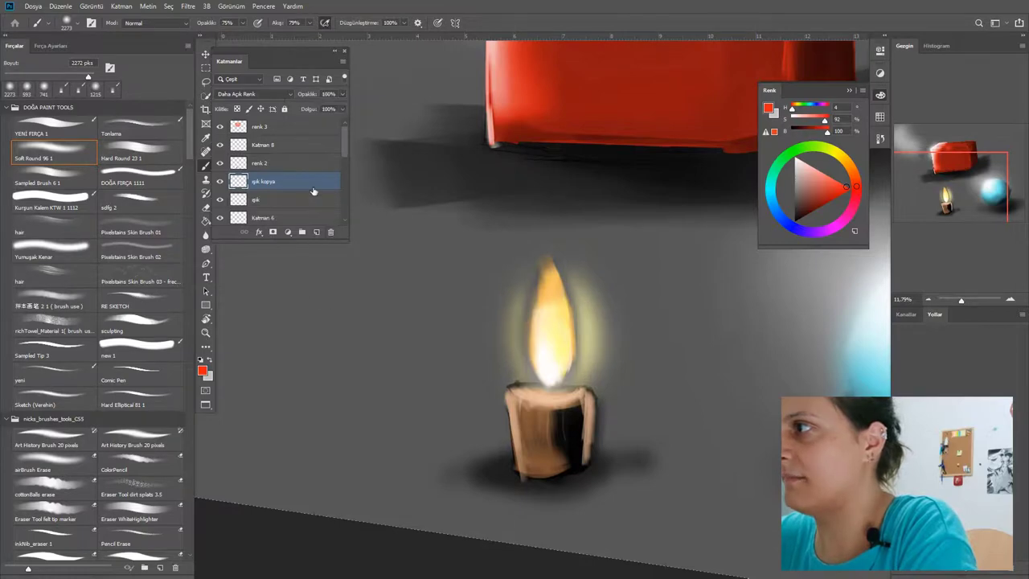
Merge the ışık layer and its copy into a single layer.
shift+click(312, 200)
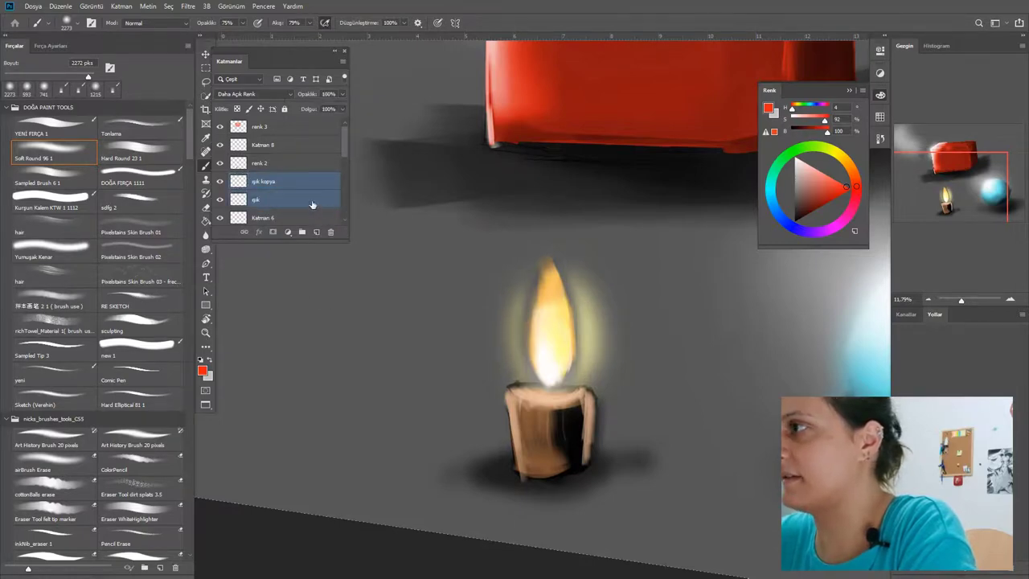
right_click(312, 181)
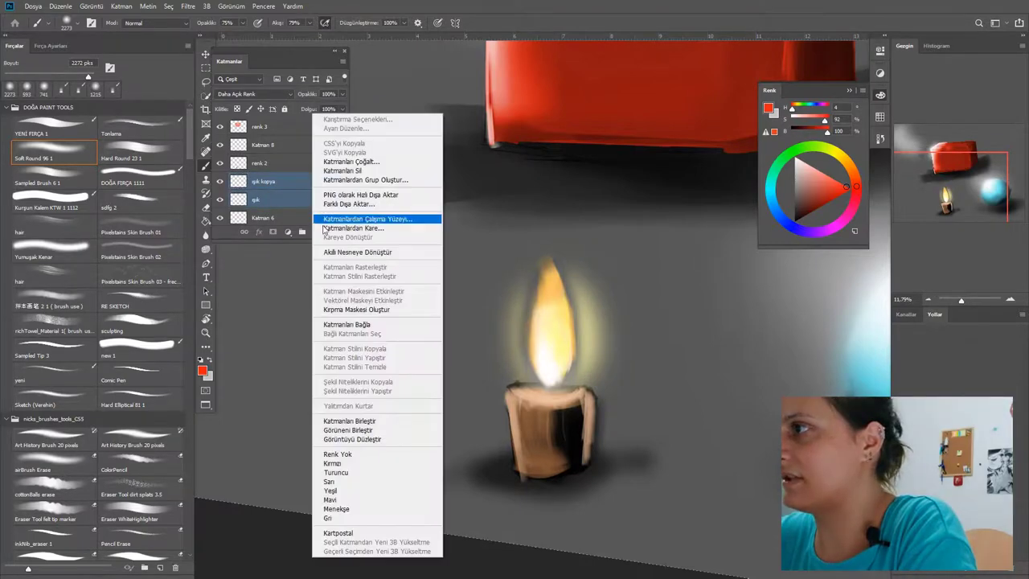
click(376, 421)
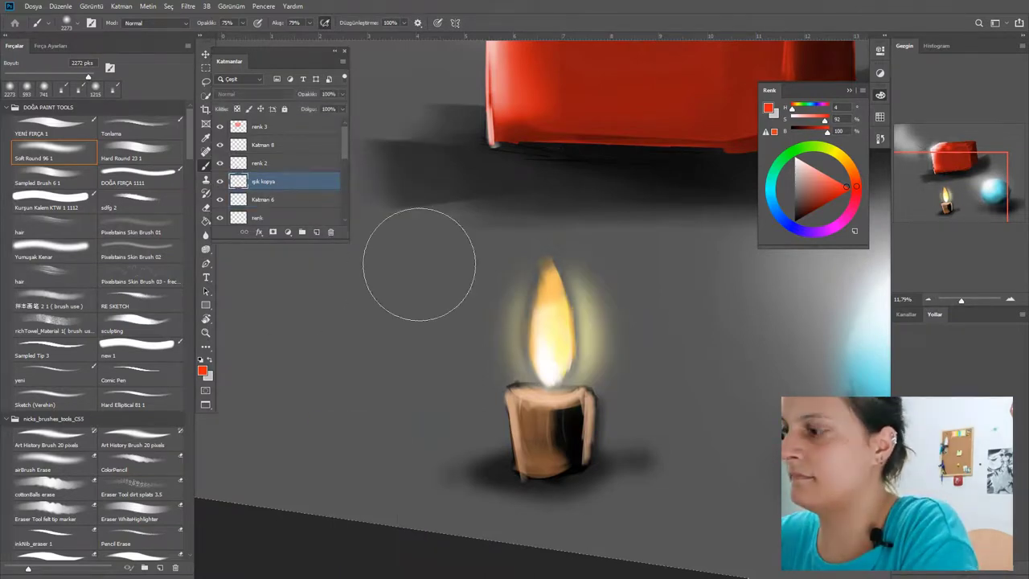
Straighten the tilted canvas view and fit the whole painting to the screen.
alt+click(482, 297)
key(r)
mouse_move(519, 272)
mouse_down()
mouse_move(499, 241)
mouse_move(522, 238)
mouse_up()
key(b)
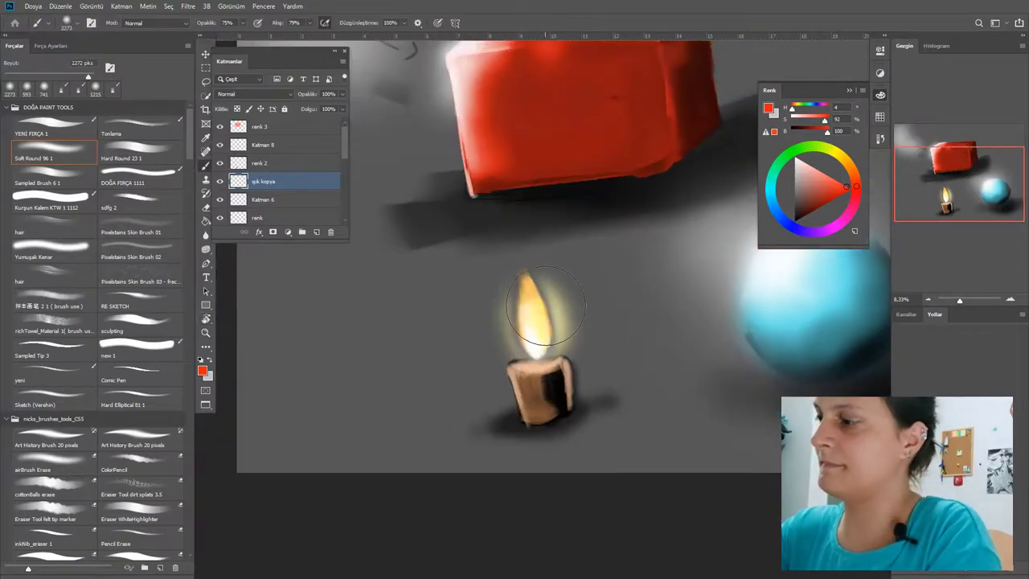
key(z)
click(441, 24)
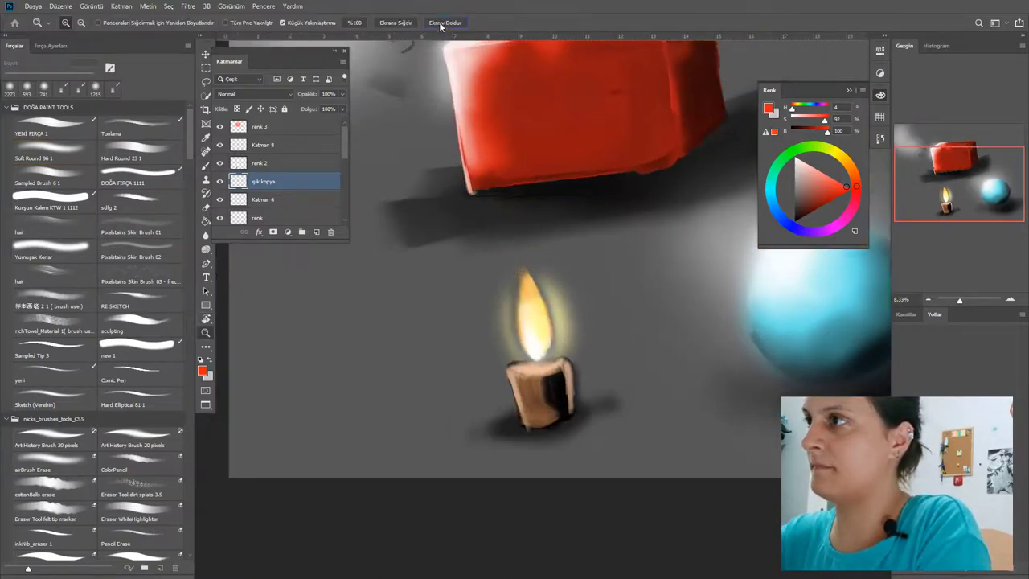
click(400, 23)
key(b)
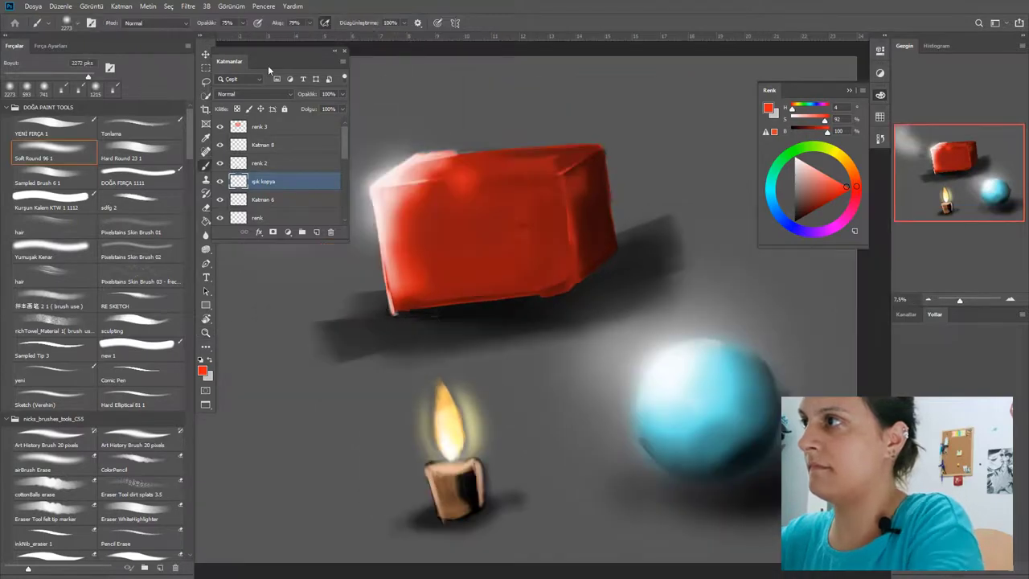
Collapse the floating Katmanlar and Renk panels and review the entire finished composition.
click(335, 51)
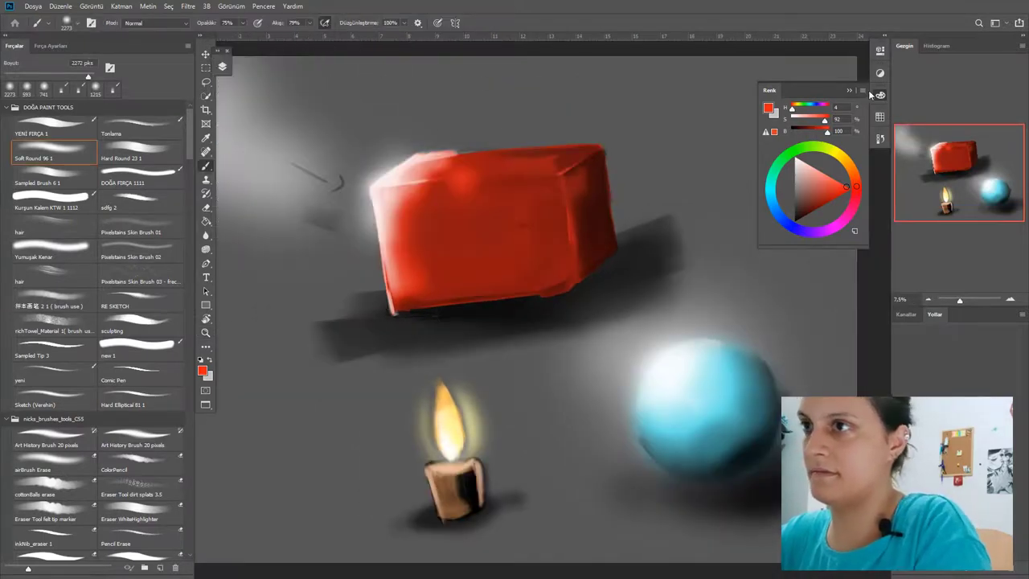
click(881, 94)
drag(619, 298, 690, 249)
key(z)
key(b)
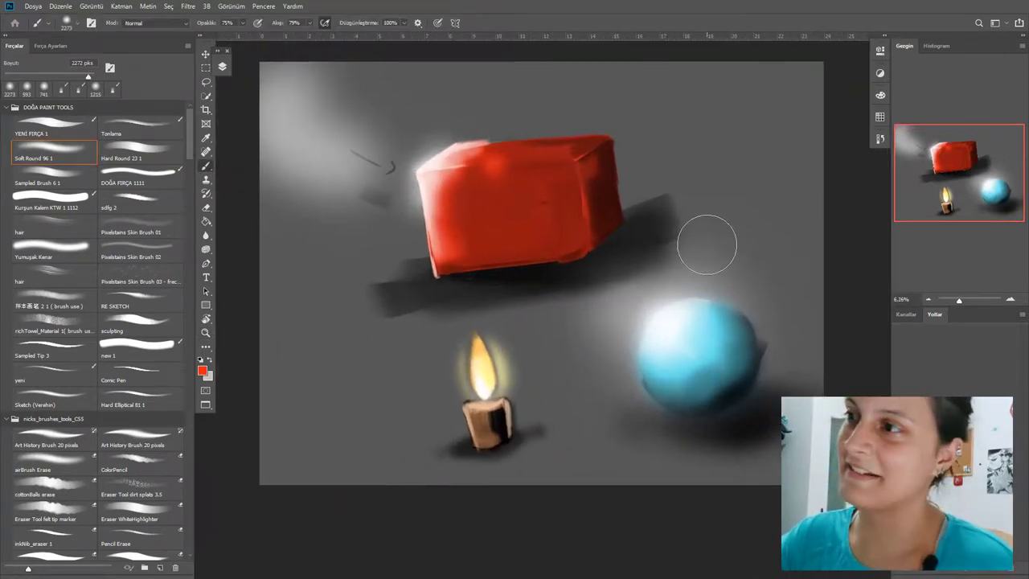